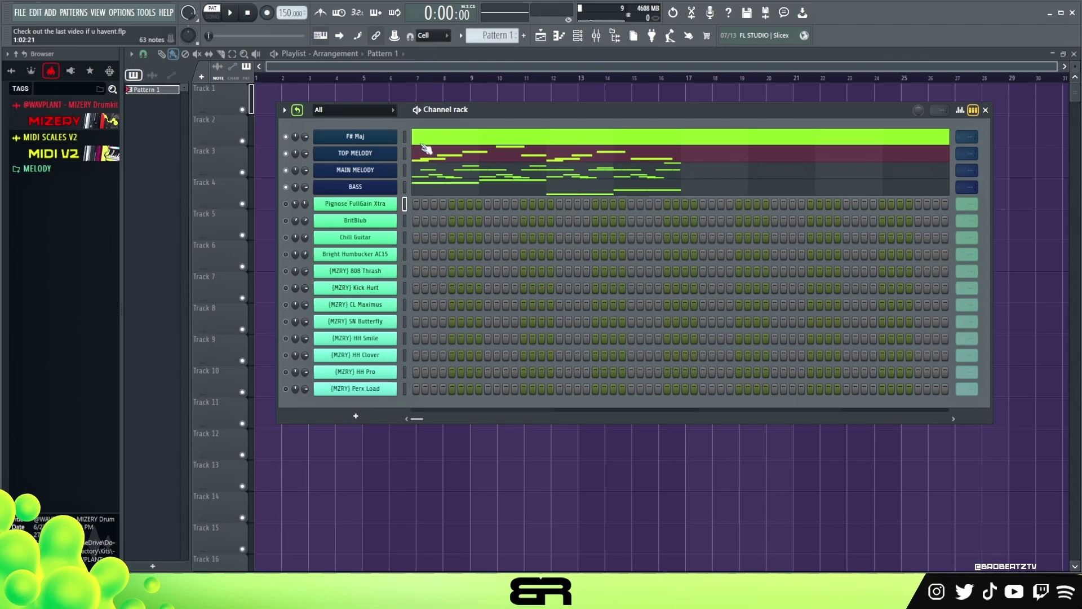
# Play back Pattern 1 to hear the existing top melody, main melody and bass together
pyautogui.moveTo(502, 113); pyautogui.dragTo(485, 105)
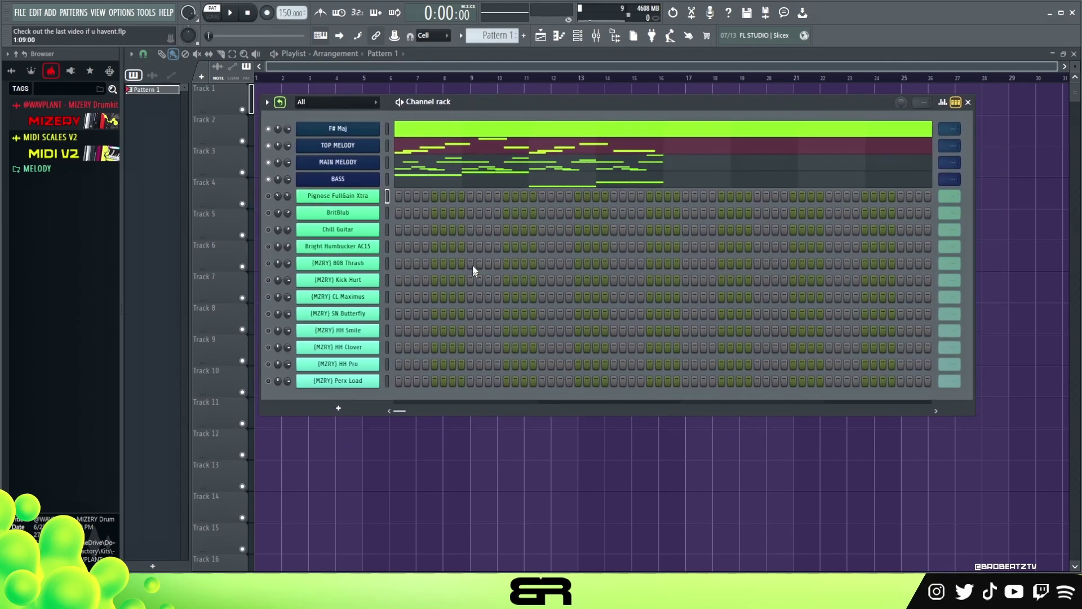
pyautogui.press('space')
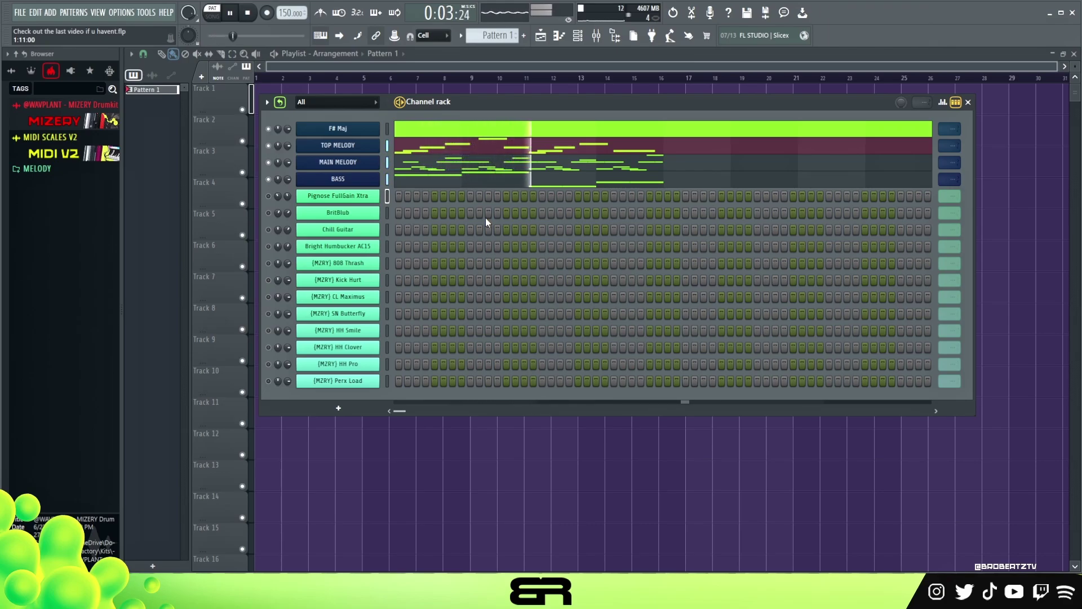
pyautogui.press('space')
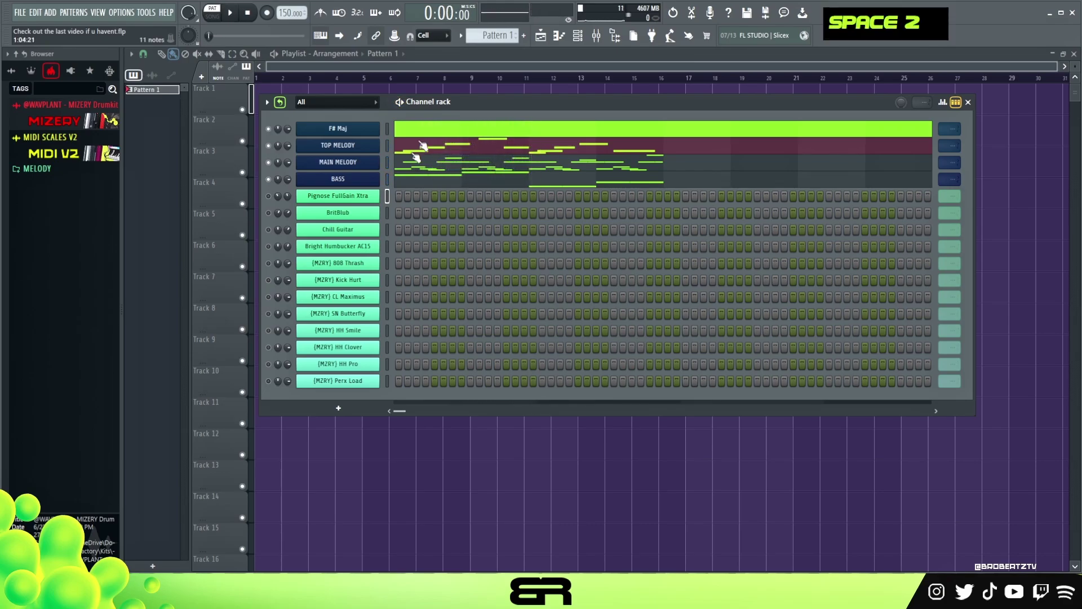
pyautogui.moveTo(482, 108); pyautogui.dragTo(498, 113)
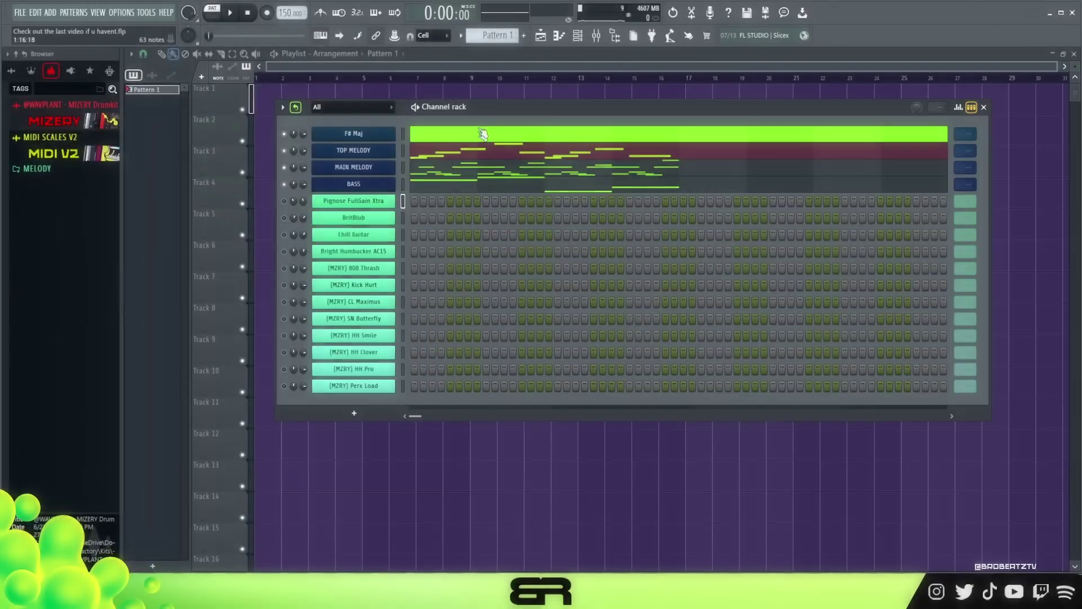
pyautogui.moveTo(479, 106); pyautogui.dragTo(477, 112)
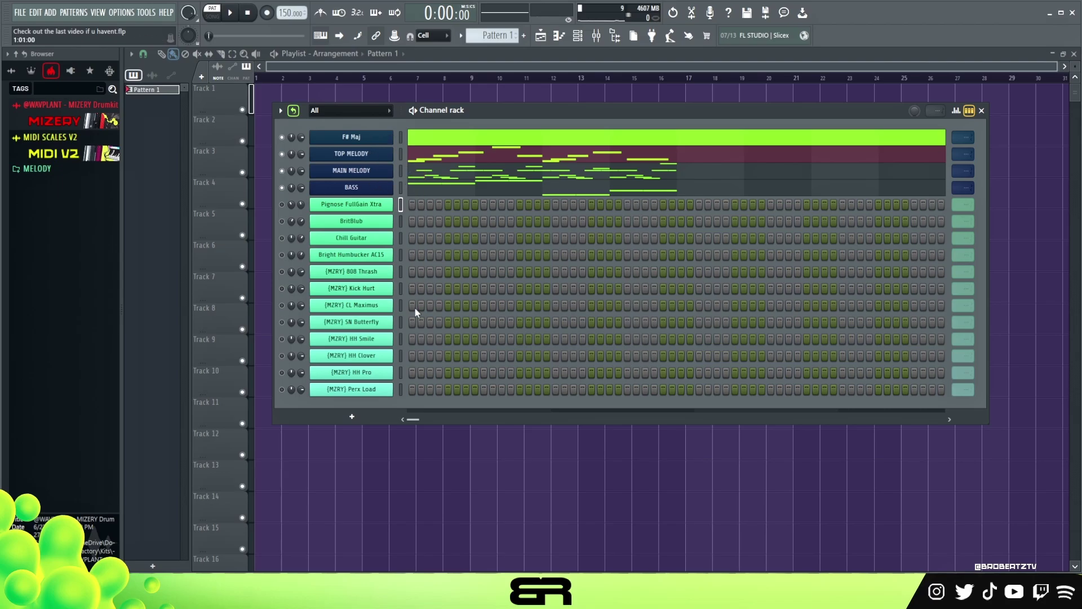
pyautogui.moveTo(467, 110); pyautogui.dragTo(469, 112)
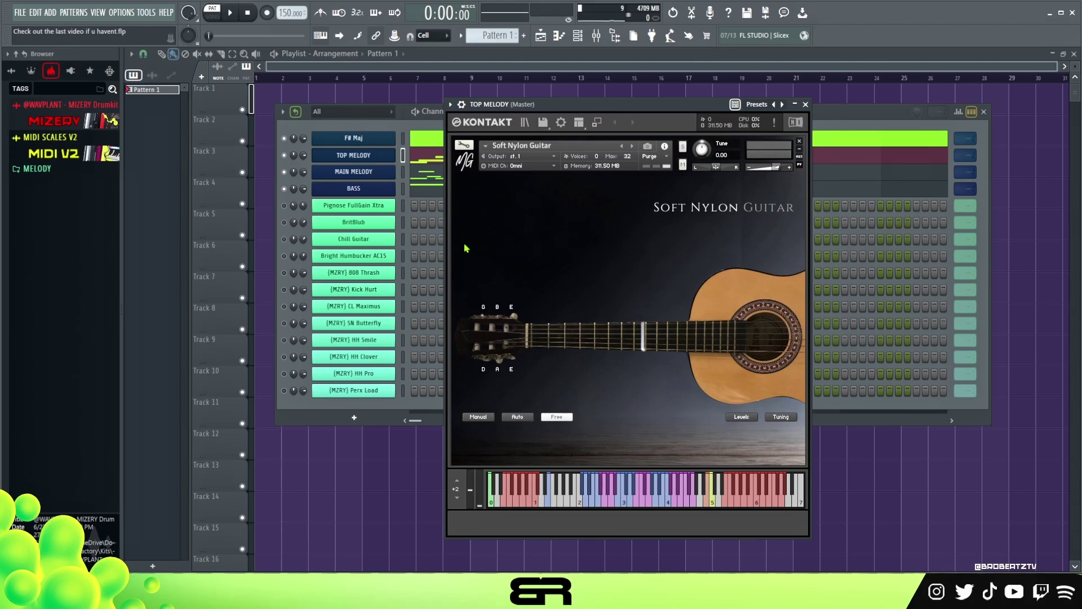
# Examine the TOP MELODY channel's Soft Nylon Guitar instrument in Kontakt and audition it
pyautogui.moveTo(561, 107); pyautogui.dragTo(548, 93)
pyautogui.click(597, 488)
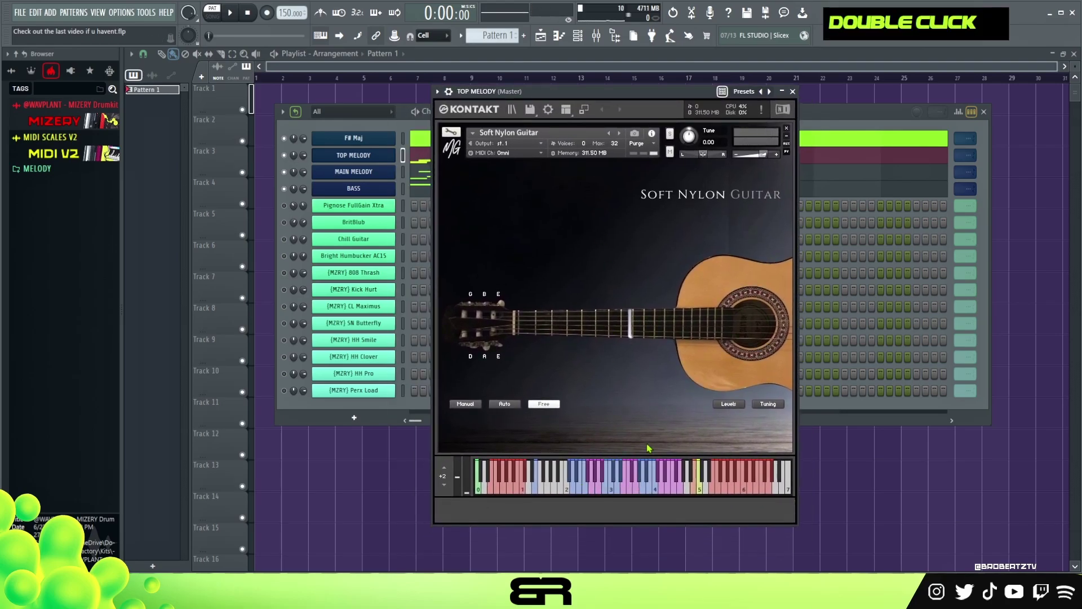
pyautogui.moveTo(562, 90); pyautogui.dragTo(540, 112)
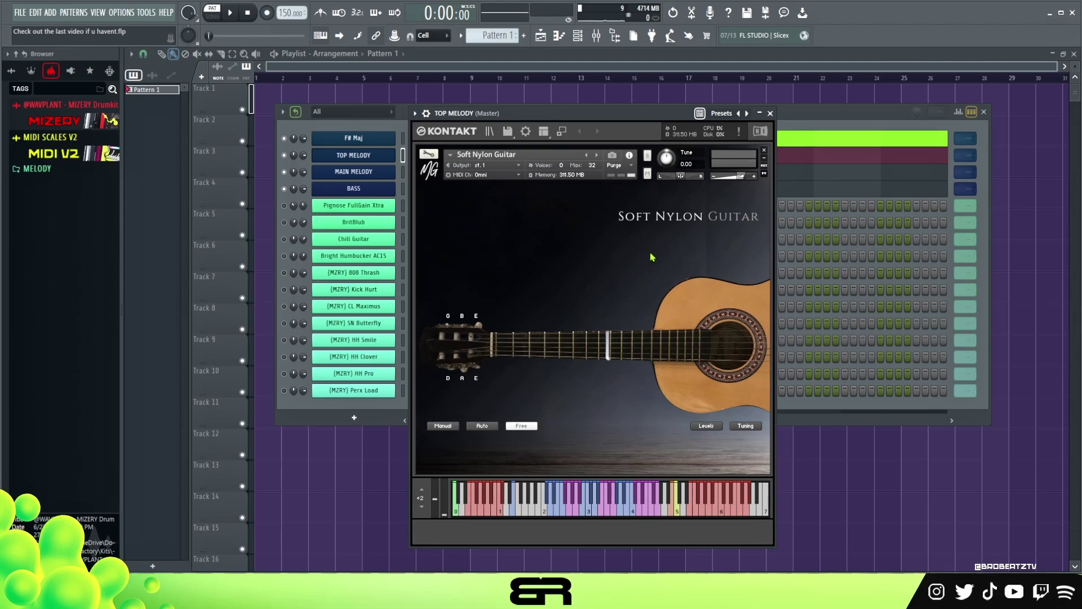
# Open the Pignose FullGain Xtra channel's FLEX instrument and examine its Essential Guitars preset
pyautogui.click(352, 209)
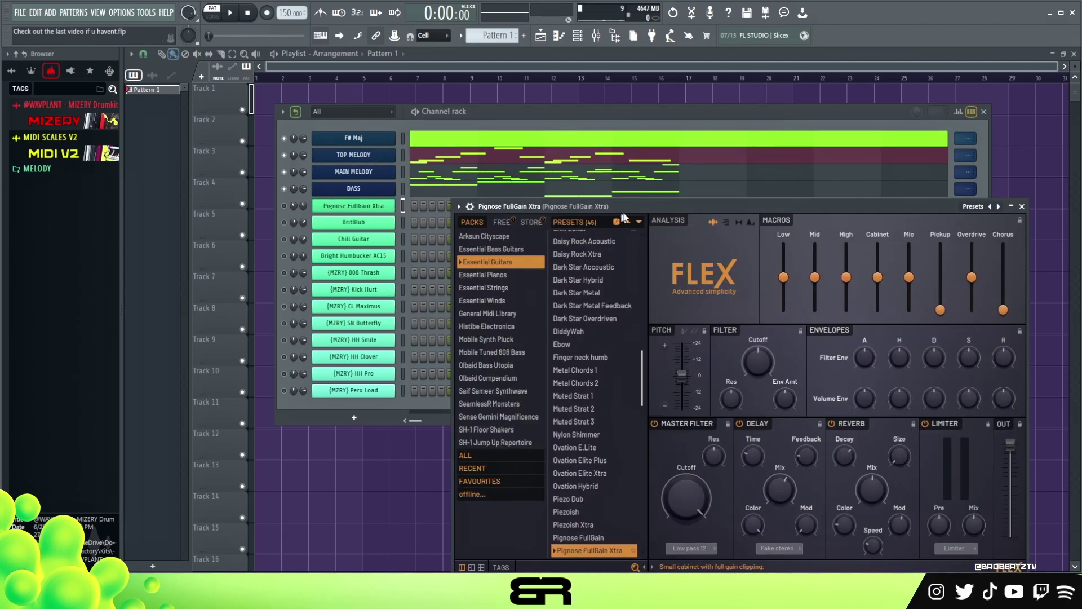
pyautogui.moveTo(623, 213); pyautogui.dragTo(575, 158)
pyautogui.moveTo(679, 157); pyautogui.dragTo(611, 147)
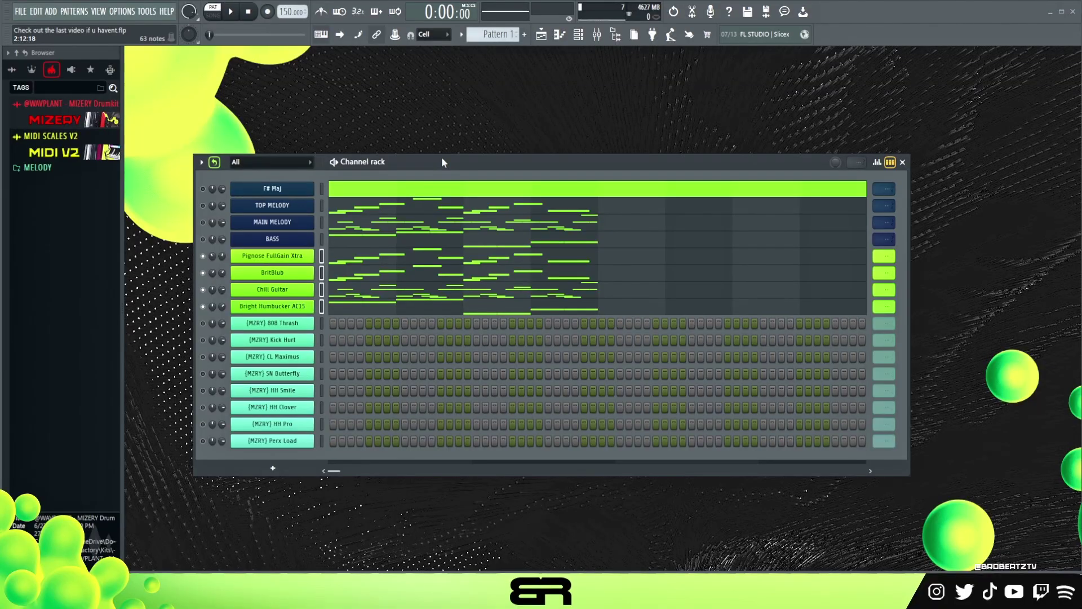
# Zip the F# Maj, TOP MELODY, MAIN MELODY and BASS channels in the channel rack
pyautogui.moveTo(438, 161); pyautogui.dragTo(452, 133)
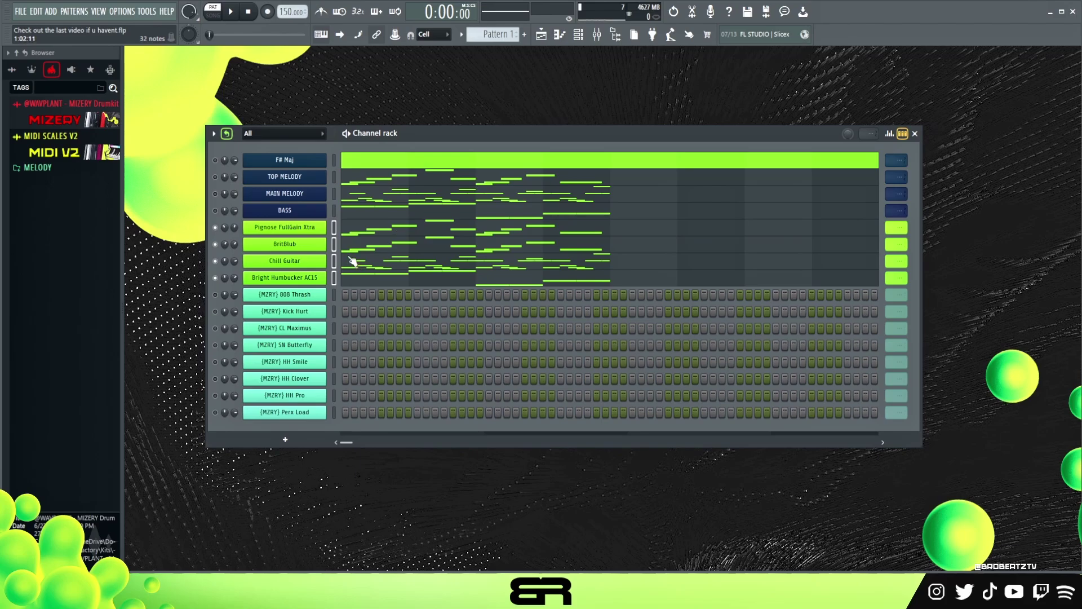
pyautogui.moveTo(465, 127)
pyautogui.mouseDown()
pyautogui.moveTo(515, 171)
pyautogui.moveTo(472, 137)
pyautogui.moveTo(461, 114)
pyautogui.mouseUp()
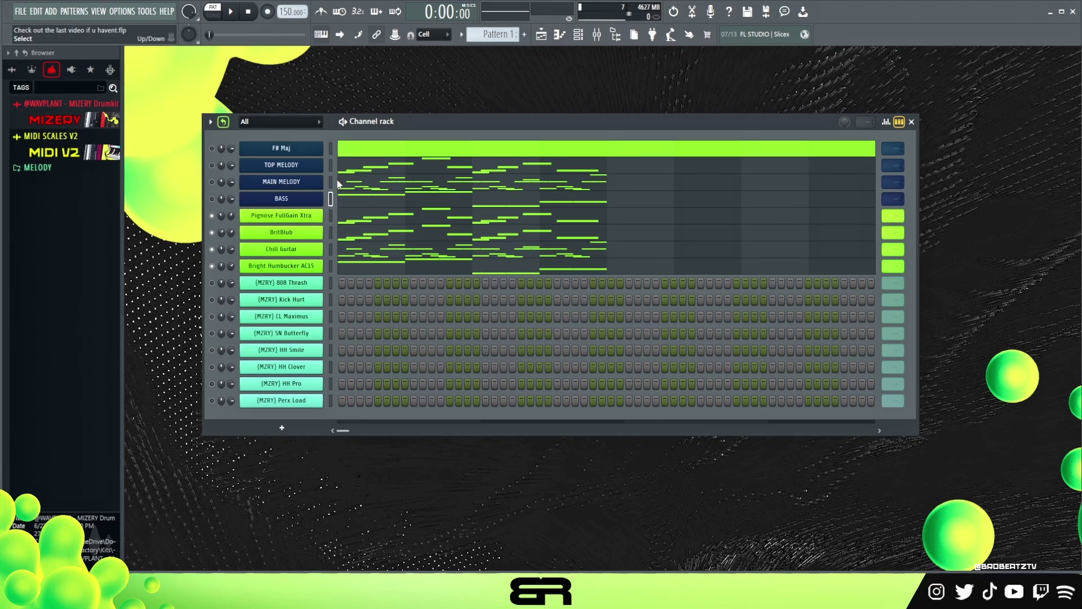
pyautogui.hotkey('alt', 'z')
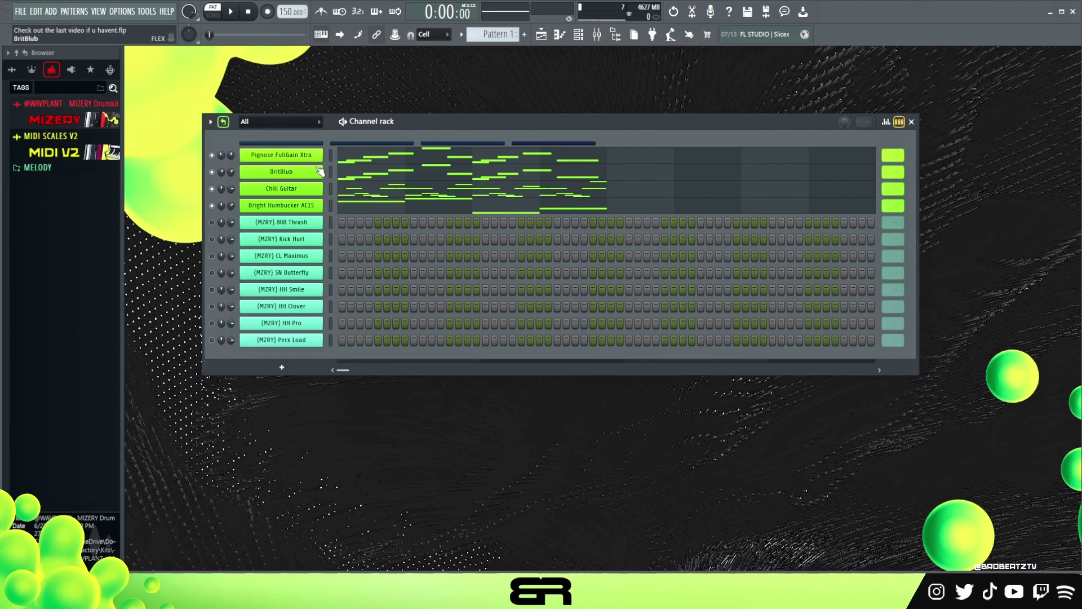
# Play the pattern to hear the four electric guitar channels together
pyautogui.press('space')
pyautogui.moveTo(375, 125); pyautogui.dragTo(371, 163)
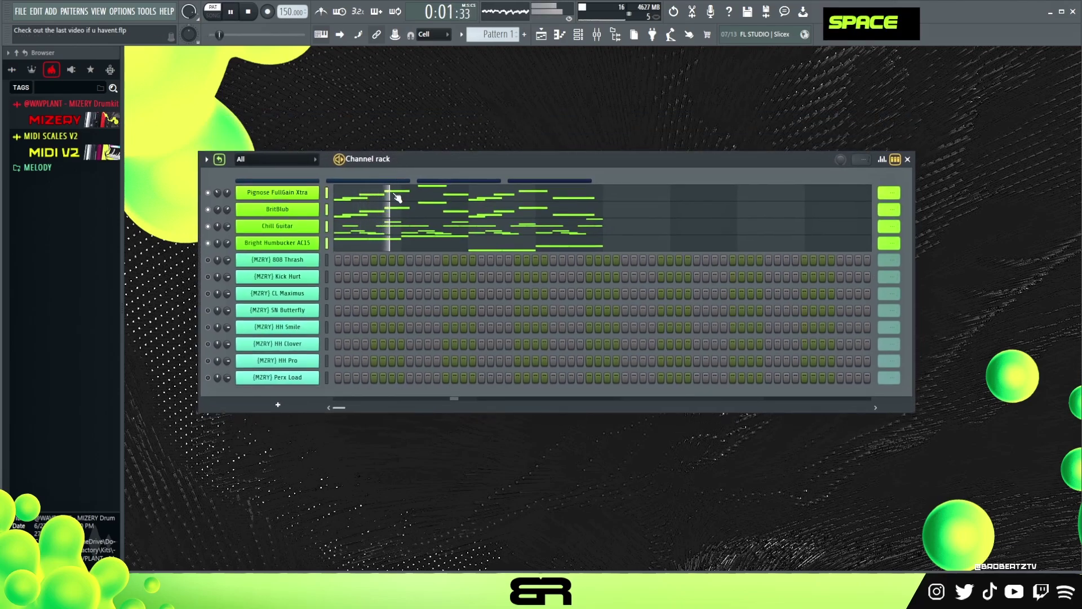
pyautogui.press('space')
# Transpose all notes of the Bright Humbucker AC15 channel up one octave in the piano roll
pyautogui.click(363, 248)
pyautogui.hotkey('ctrl', 'a')
pyautogui.hotkey('ctrl', 'Up')
pyautogui.press('space')
pyautogui.scroll(3, 440, 259)
pyautogui.rightClick(471, 235)
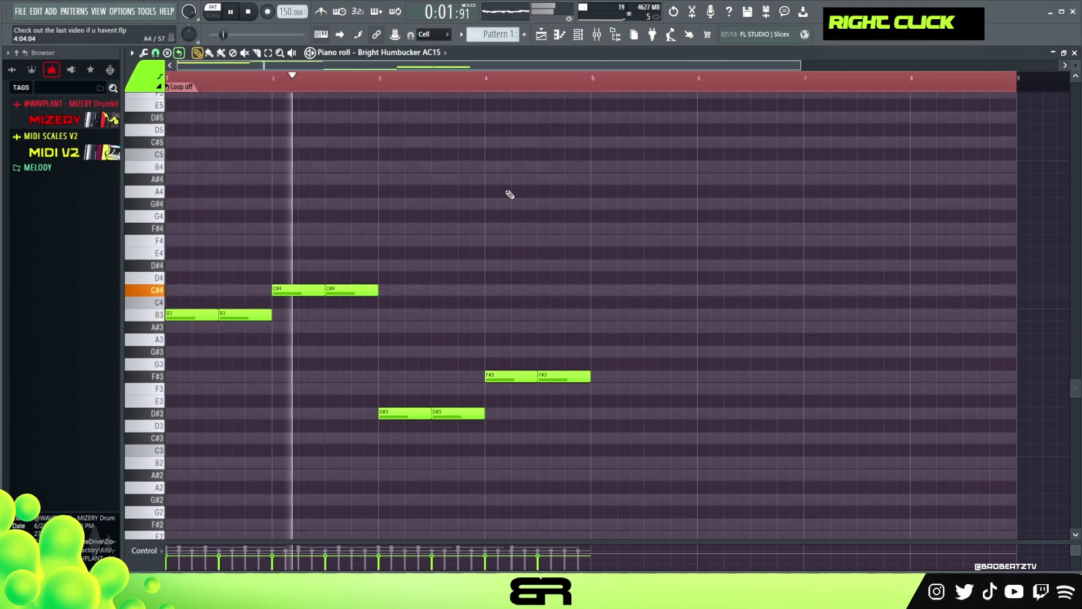
# Duplicate all Bright Humbucker AC15 notes from bars 1–4 into bars 5–8
pyautogui.hotkey('ctrl', 'a')
pyautogui.keyDown('shift'); pyautogui.moveTo(194, 314); pyautogui.dragTo(620, 308); pyautogui.keyUp('shift')
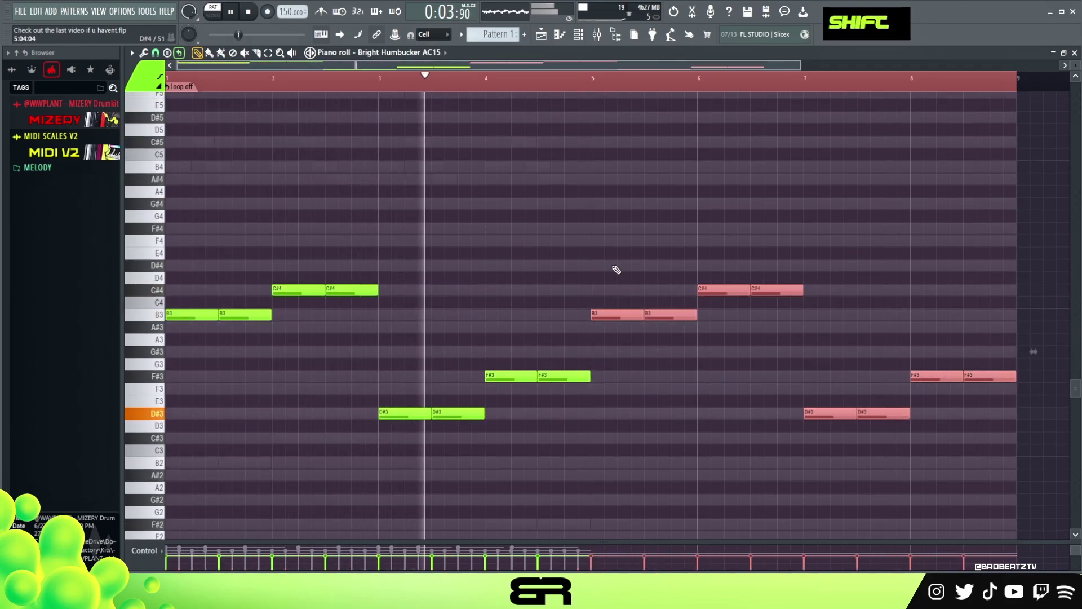
pyautogui.press('space')
# Mute the Pignose FullGain Xtra and BritBlub channels and open the Chill Guitar notes in the piano roll
pyautogui.click(579, 35)
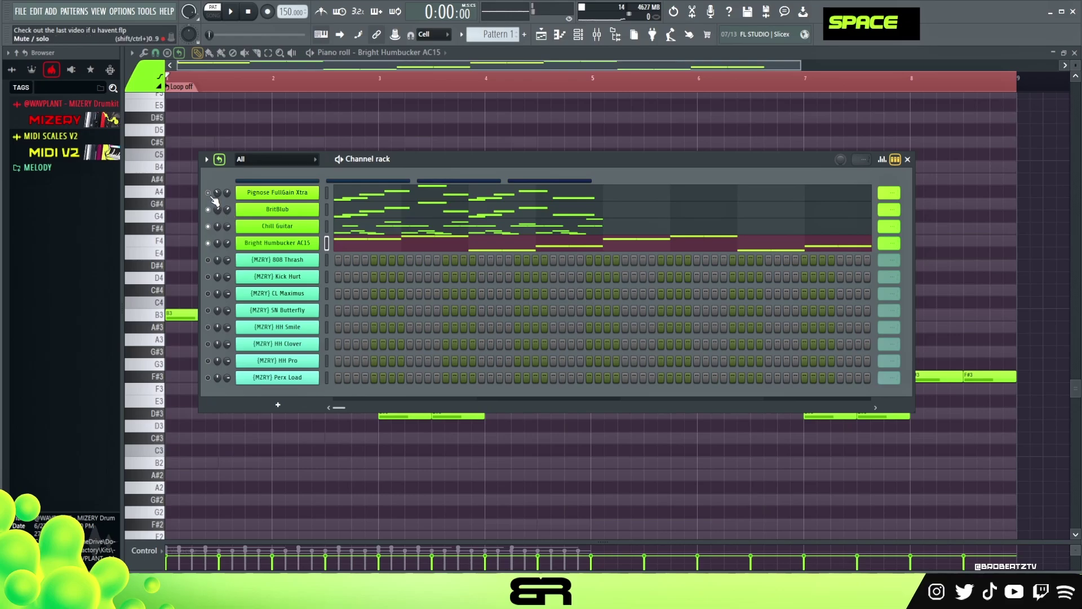
pyautogui.press('space')
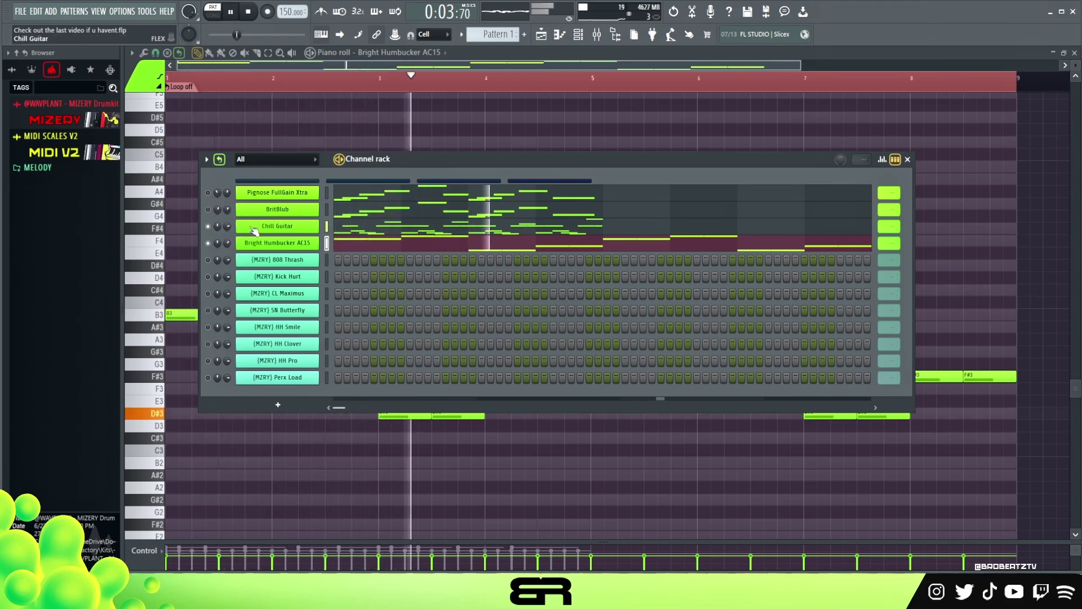
pyautogui.click(374, 226)
pyautogui.press('space')
# Delete the C#5, second B4 and A#4 notes in each of bars 1–4, keeping each bar's opening B4
pyautogui.scroll(5, 363, 229)
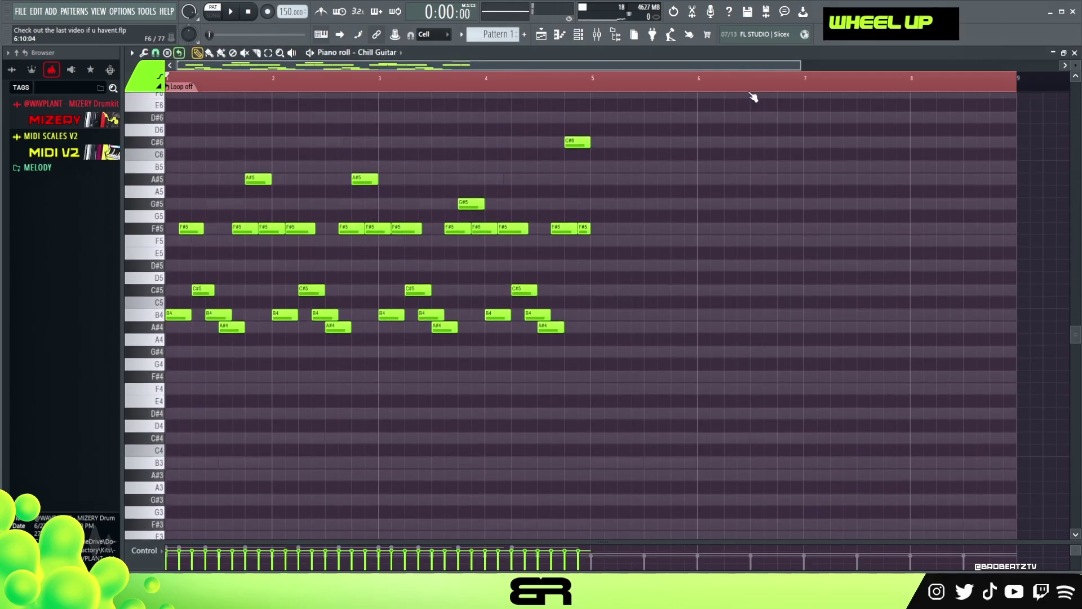
pyautogui.doubleClick(574, 71)
pyautogui.scroll(2, 321, 84)
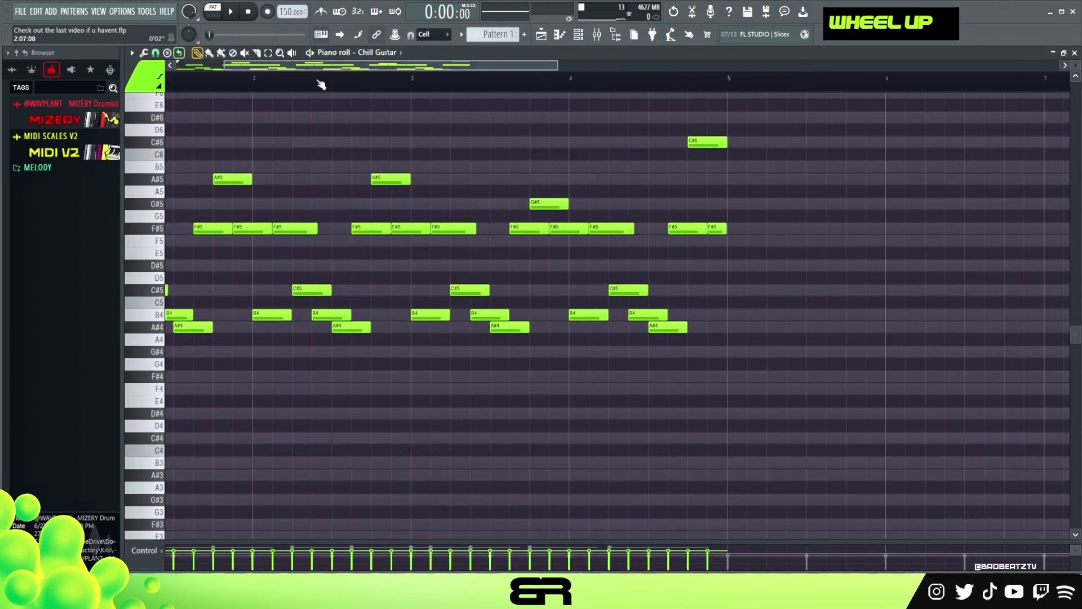
pyautogui.scroll(1, 320, 84)
pyautogui.rightClick(365, 401)
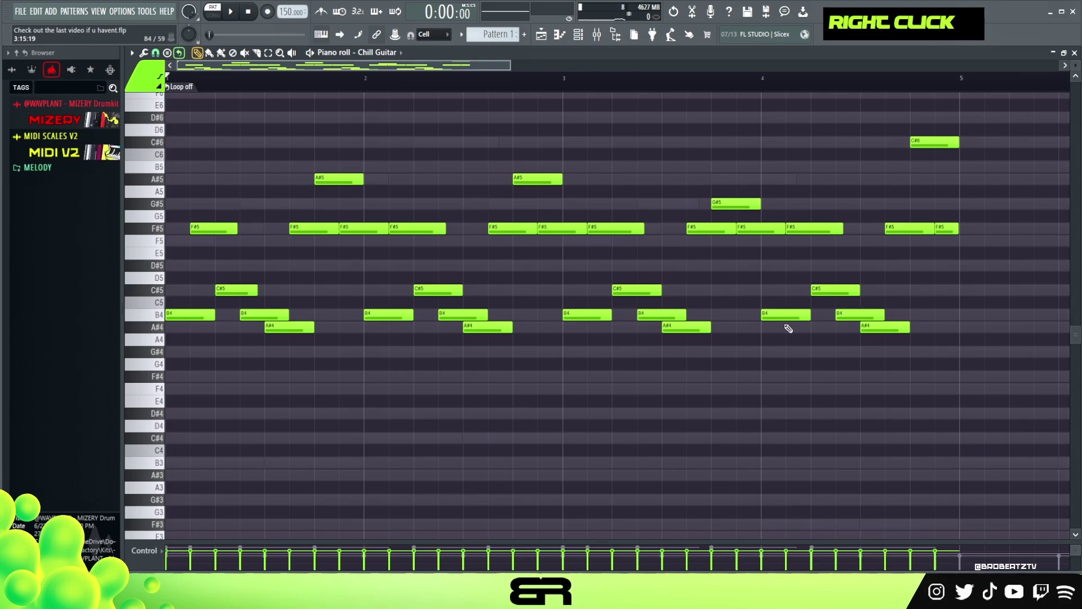
pyautogui.moveTo(237, 275); pyautogui.dragTo(299, 341)
pyautogui.press('Delete')
pyautogui.moveTo(439, 267); pyautogui.dragTo(504, 358)
pyautogui.press('Delete')
pyautogui.moveTo(630, 274); pyautogui.dragTo(696, 341)
pyautogui.press('Delete')
pyautogui.moveTo(830, 273); pyautogui.dragTo(895, 356)
pyautogui.press('Delete')
pyautogui.rightClick(414, 371)
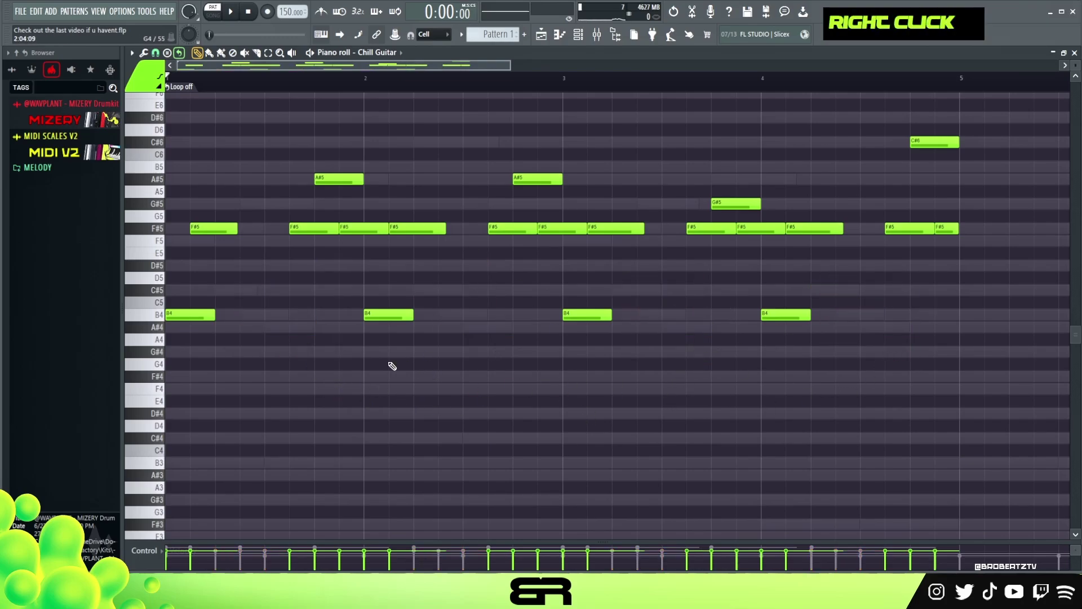
# Add a second B4 right after bar 1's opening note and an F#5 in the gap between its first two F#5 notes
pyautogui.moveTo(251, 212)
pyautogui.mouseDown()
pyautogui.moveTo(191, 319)
pyautogui.moveTo(247, 318)
pyautogui.mouseUp()
pyautogui.rightClick(309, 352)
pyautogui.press('space')
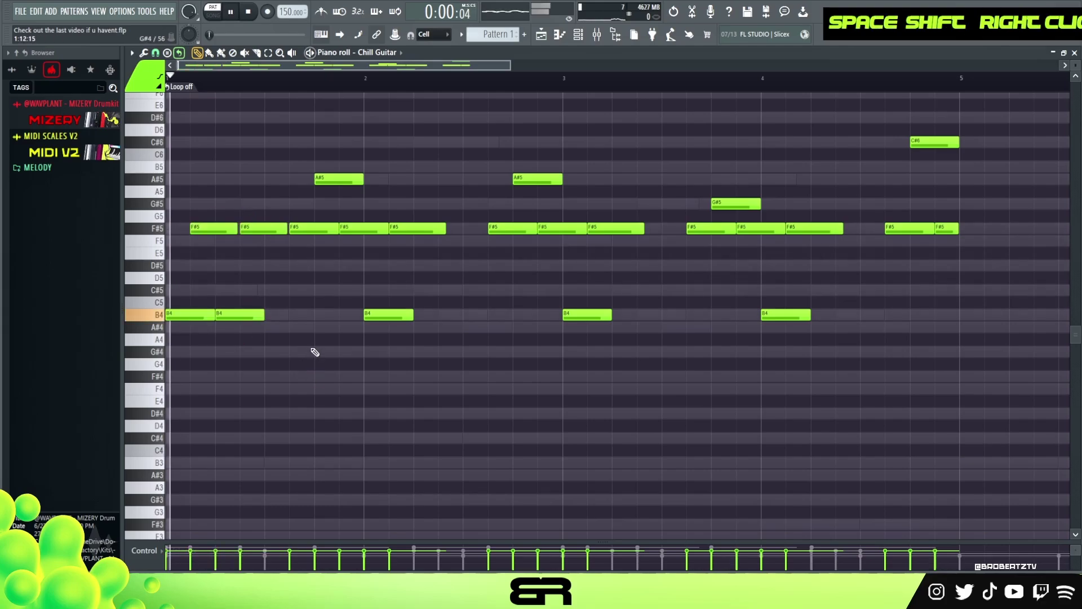
pyautogui.press('space')
pyautogui.moveTo(380, 317)
pyautogui.mouseDown()
pyautogui.moveTo(379, 287)
pyautogui.moveTo(380, 321)
pyautogui.mouseUp()
pyautogui.press('space')
# Add a C#5 after bar 2's B4, and split the long F#5 above it into two shorter F#5 notes
pyautogui.click(427, 290)
pyautogui.moveTo(424, 211); pyautogui.dragTo(473, 230)
pyautogui.press('space')
pyautogui.press('space')
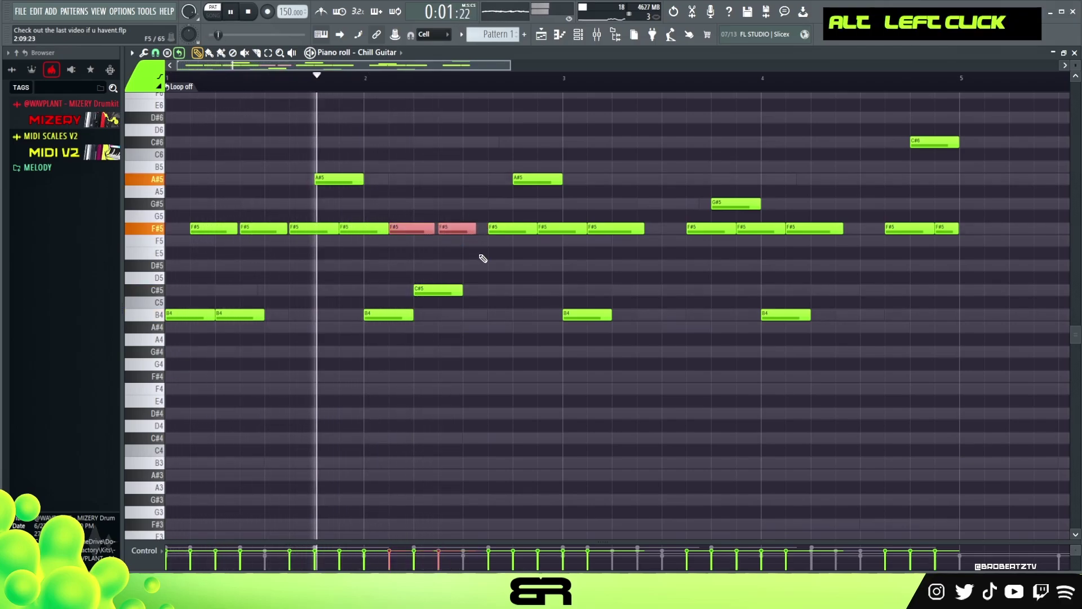
pyautogui.rightClick(480, 257)
# Try raising bar 2's opening B4 to C#5 and play the result
pyautogui.moveTo(389, 315); pyautogui.dragTo(391, 289)
pyautogui.press('space')
pyautogui.press('space')
pyautogui.rightClick(437, 389)
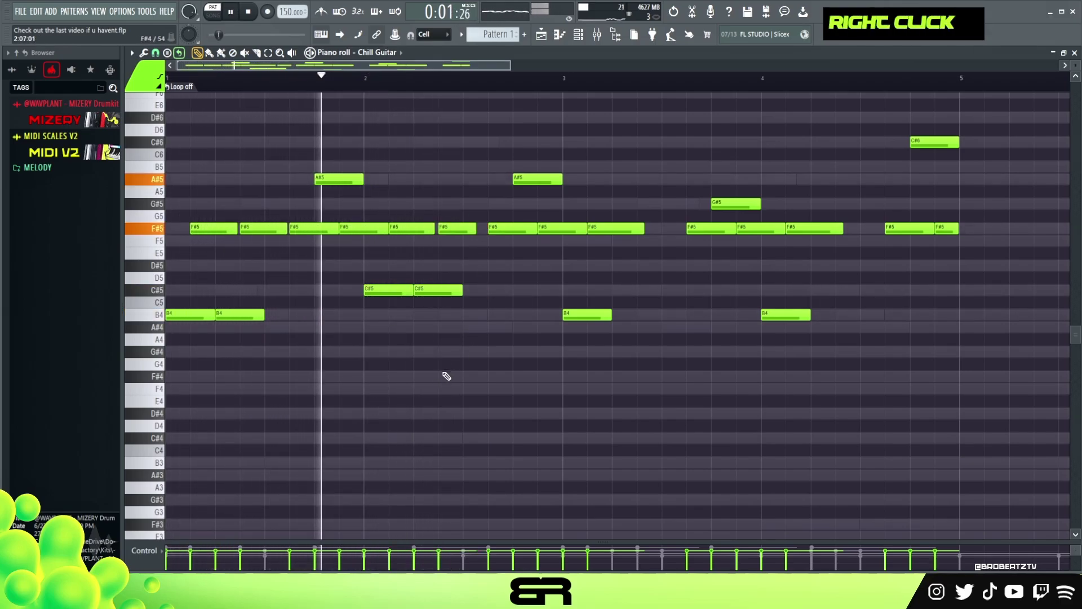
pyautogui.press('space')
pyautogui.moveTo(392, 290); pyautogui.dragTo(389, 315)
pyautogui.press('space')
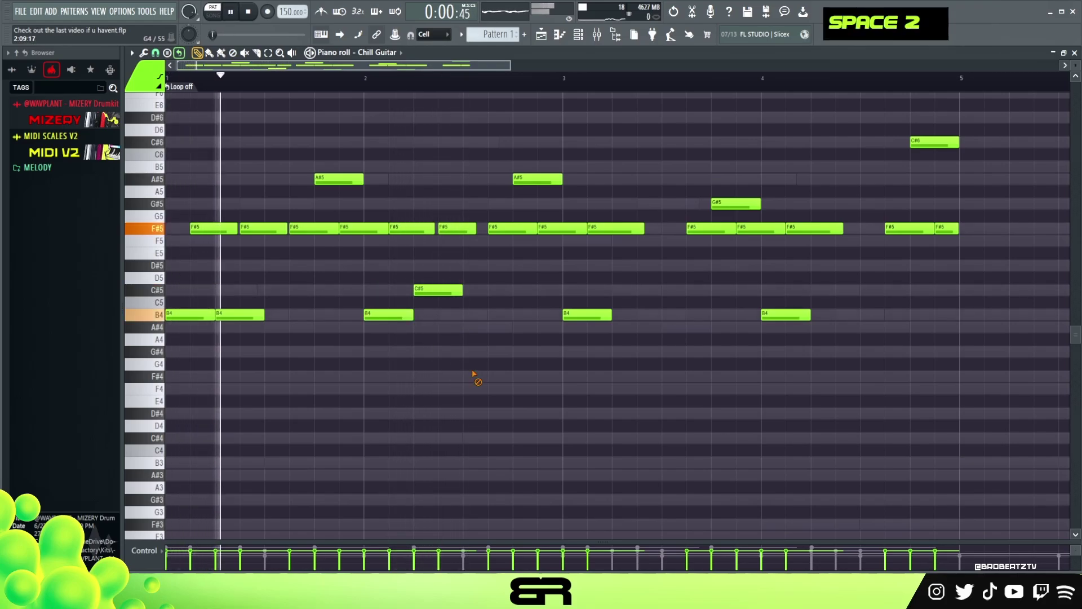
# Move bar 3's B4 to D#5 with a duplicate right after it, and split the long F#5 above into two
pyautogui.rightClick(472, 312)
pyautogui.rightClick(544, 338)
pyautogui.press('space')
pyautogui.moveTo(575, 314)
pyautogui.mouseDown()
pyautogui.moveTo(581, 257)
pyautogui.moveTo(620, 270)
pyautogui.mouseUp()
pyautogui.keyDown('ctrl'); pyautogui.click(613, 233); pyautogui.keyUp('ctrl')
pyautogui.moveTo(613, 232)
pyautogui.mouseDown()
pyautogui.moveTo(649, 232)
pyautogui.moveTo(624, 215)
pyautogui.mouseUp()
pyautogui.moveTo(693, 229); pyautogui.dragTo(635, 229)
pyautogui.rightClick(703, 262)
# Lengthen the short F#5 in the middle of bar 2 slightly while playing the melody
pyautogui.press('space')
pyautogui.keyDown('ctrl'); pyautogui.click(615, 229); pyautogui.keyUp('ctrl')
pyautogui.moveTo(475, 228); pyautogui.dragTo(481, 228)
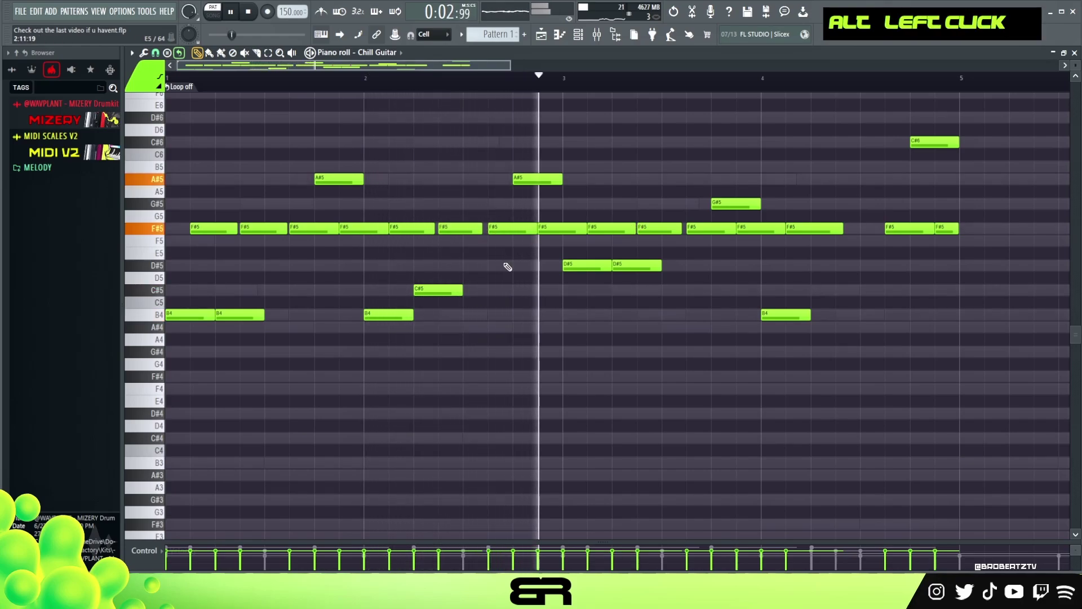
pyautogui.press('space')
# Try bar 4's opening B4 at F#5 and at F5, playing back each variant
pyautogui.moveTo(798, 314); pyautogui.dragTo(788, 231)
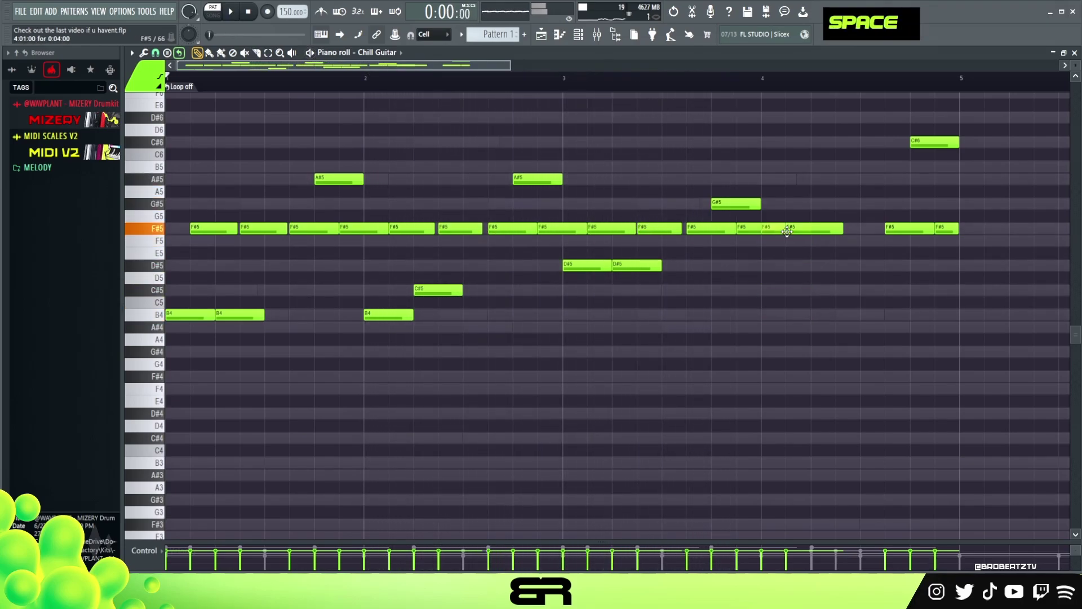
pyautogui.press('space')
pyautogui.press('space')
pyautogui.moveTo(790, 243)
pyautogui.mouseDown()
pyautogui.moveTo(786, 226)
pyautogui.moveTo(787, 241)
pyautogui.mouseUp()
pyautogui.press('space')
# Try a descending C#5 and A#4 after bar 4's opening low note and play it back
pyautogui.click(816, 291)
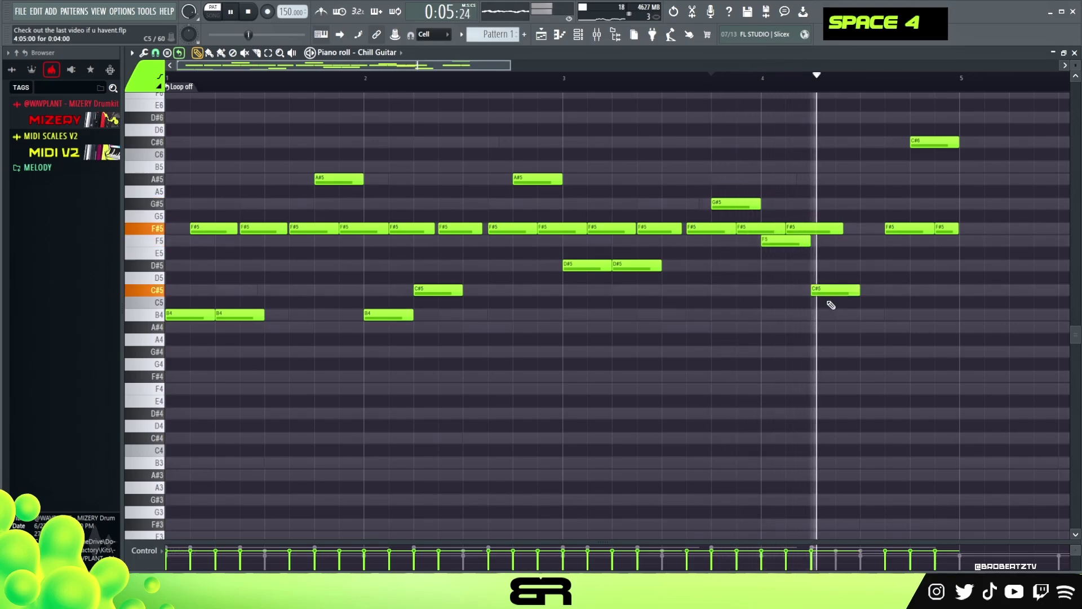
pyautogui.press('space')
pyautogui.click(857, 331)
pyautogui.press('space')
pyautogui.rightClick(917, 406)
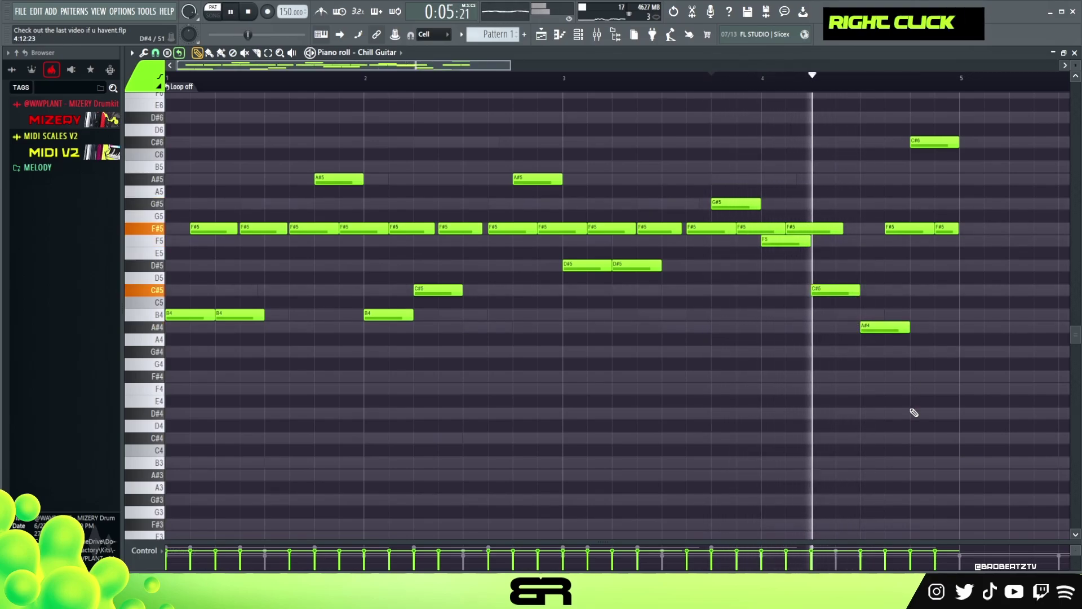
pyautogui.press('space')
pyautogui.rightClick(897, 327)
pyautogui.rightClick(835, 289)
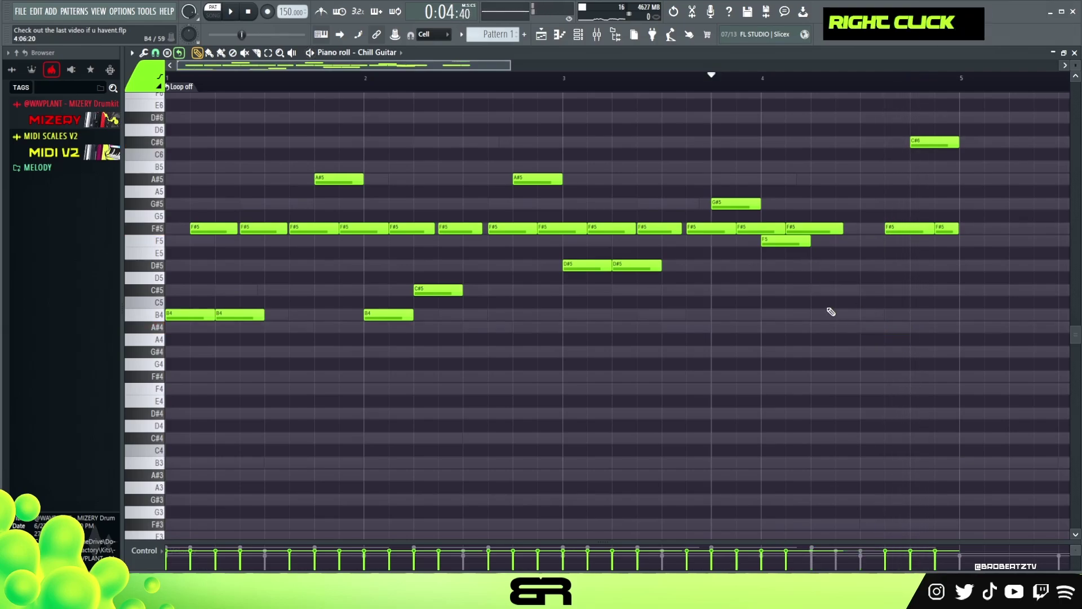
# Move bar 4's opening low note to F#4 and place a duplicate of it directly after
pyautogui.keyDown('ctrl'); pyautogui.moveTo(795, 241); pyautogui.dragTo(799, 224); pyautogui.keyUp('ctrl')
pyautogui.rightClick(824, 270)
pyautogui.keyDown('ctrl'); pyautogui.click(762, 230); pyautogui.keyUp('ctrl')
pyautogui.moveTo(762, 230); pyautogui.dragTo(787, 230)
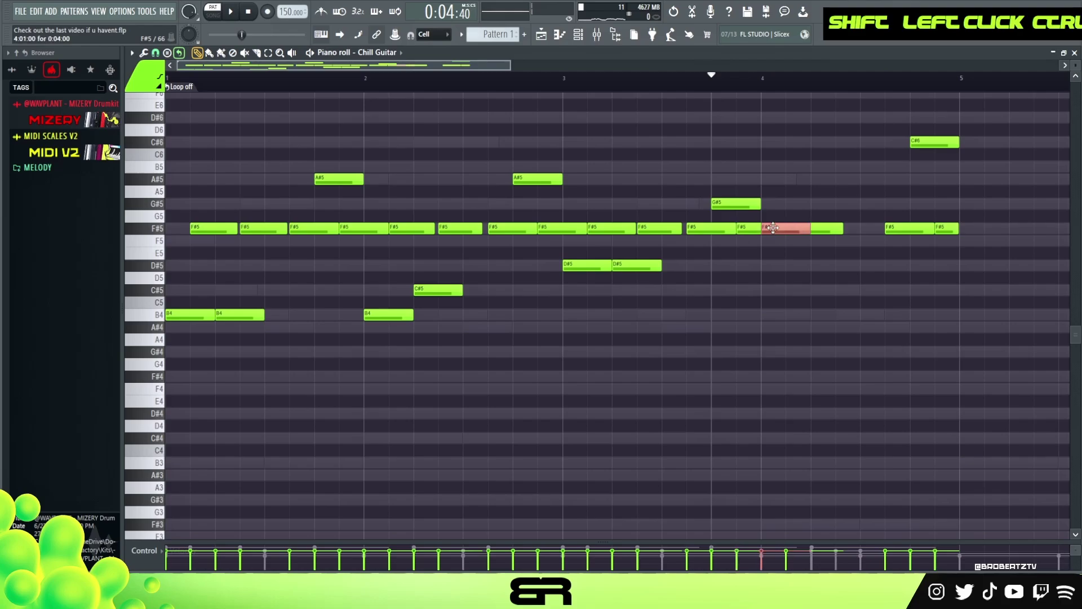
pyautogui.hotkey('ctrl', 'Down')
pyautogui.keyDown('shift'); pyautogui.moveTo(776, 379); pyautogui.dragTo(825, 378); pyautogui.keyUp('shift')
pyautogui.rightClick(823, 299)
# Shorten the long F#5 in bar 4 and fill the gap behind it with another F#5
pyautogui.keyDown('ctrl'); pyautogui.click(820, 225); pyautogui.keyUp('ctrl')
pyautogui.keyDown('shift'); pyautogui.moveTo(820, 226); pyautogui.dragTo(881, 228); pyautogui.keyUp('shift')
pyautogui.rightClick(906, 290)
# Play back the reworked Chill Guitar melody through the end of bar 4
pyautogui.doubleClick(463, 79)
pyautogui.press('space')
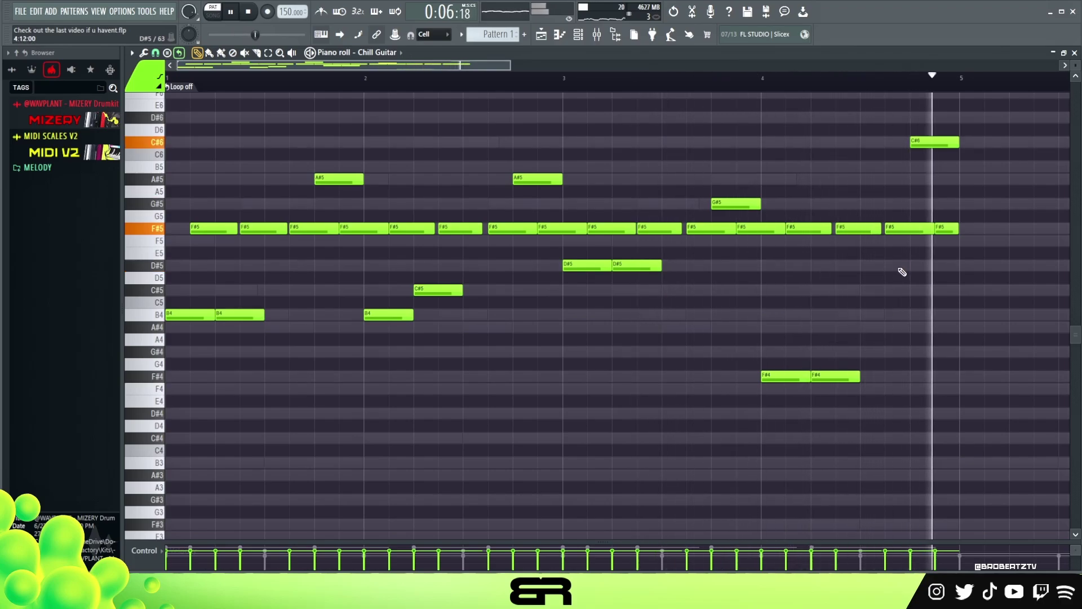
pyautogui.press('space')
# Duplicate all Chill Guitar notes from bars 1–4 so the copy starts at bar 5, and clear the time selection
pyautogui.hotkey('ctrl', 'a')
pyautogui.moveTo(206, 309); pyautogui.dragTo(973, 309)
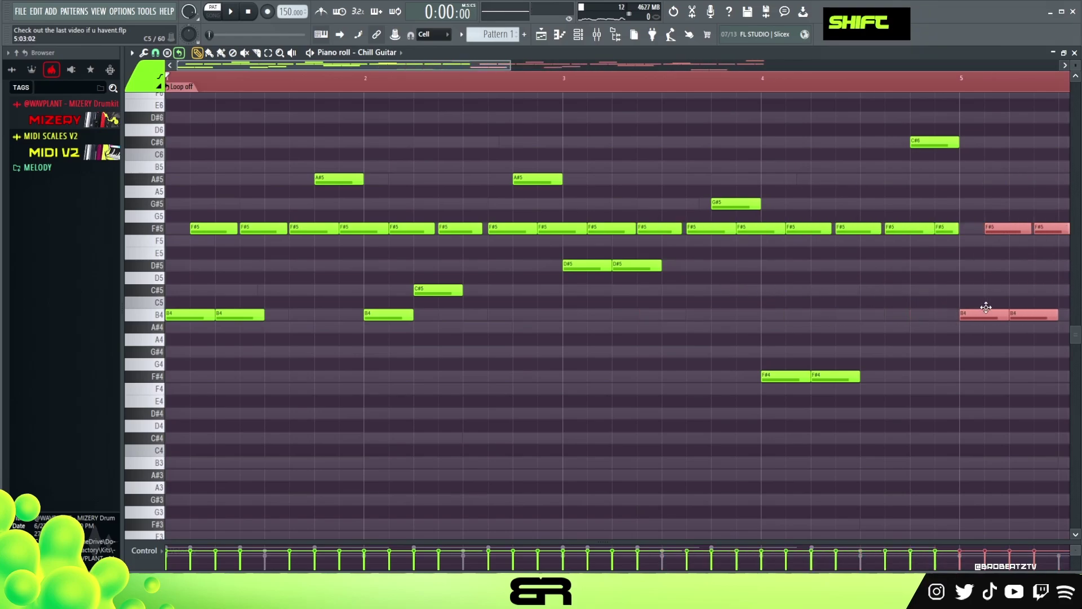
pyautogui.rightClick(959, 307)
pyautogui.scroll(1, 468, 156)
pyautogui.scroll(1, 469, 156)
pyautogui.doubleClick(190, 78)
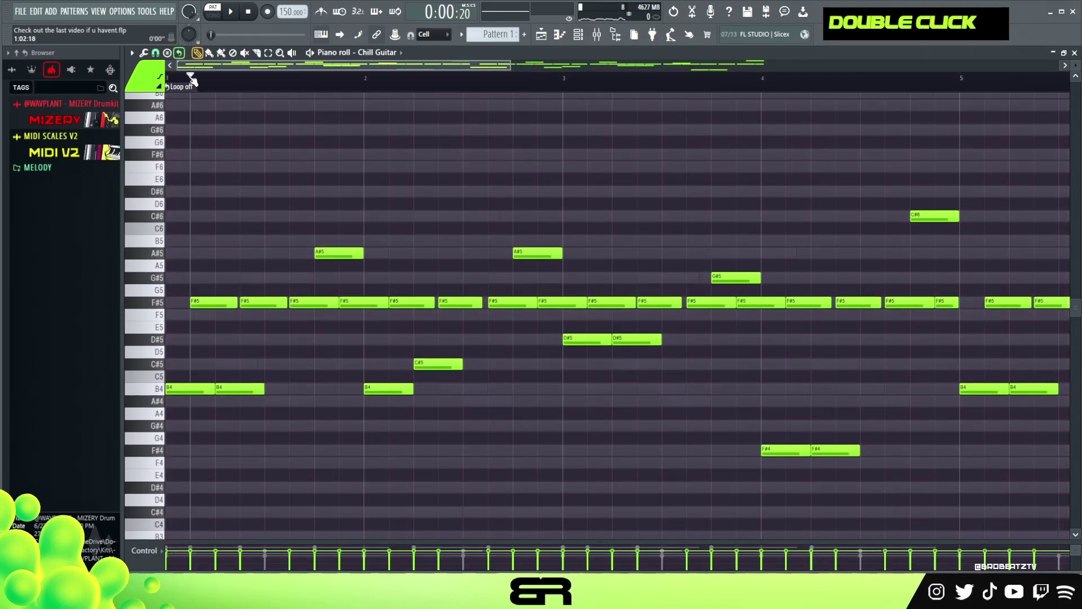
# Lower the Chill Guitar's FLEX master filter cutoff to 51% while auditioning the pattern, and close the instrument
pyautogui.click(578, 40)
pyautogui.doubleClick(294, 229)
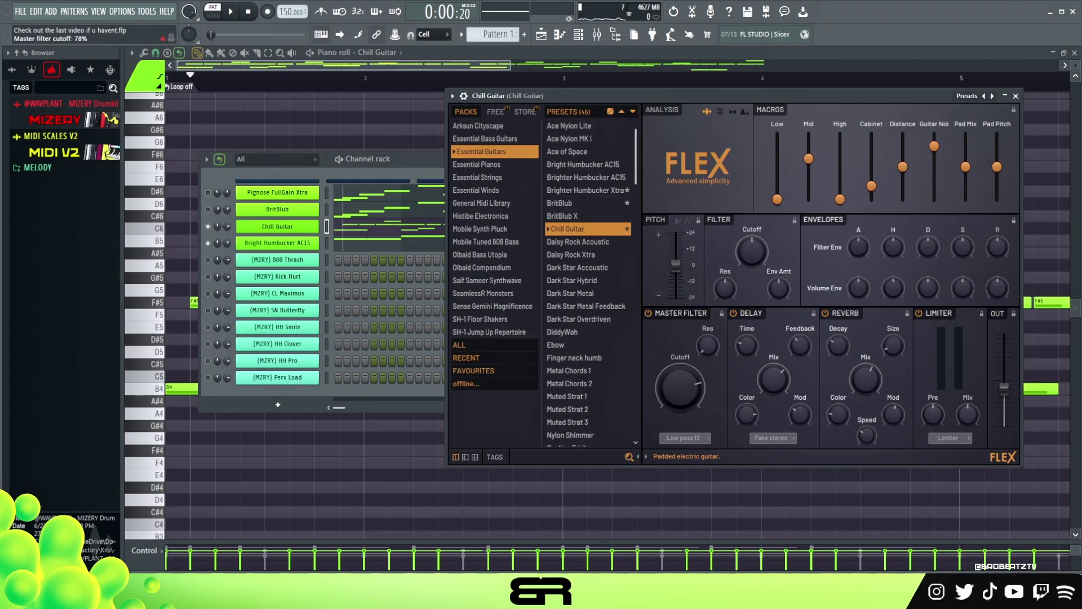
pyautogui.press('space')
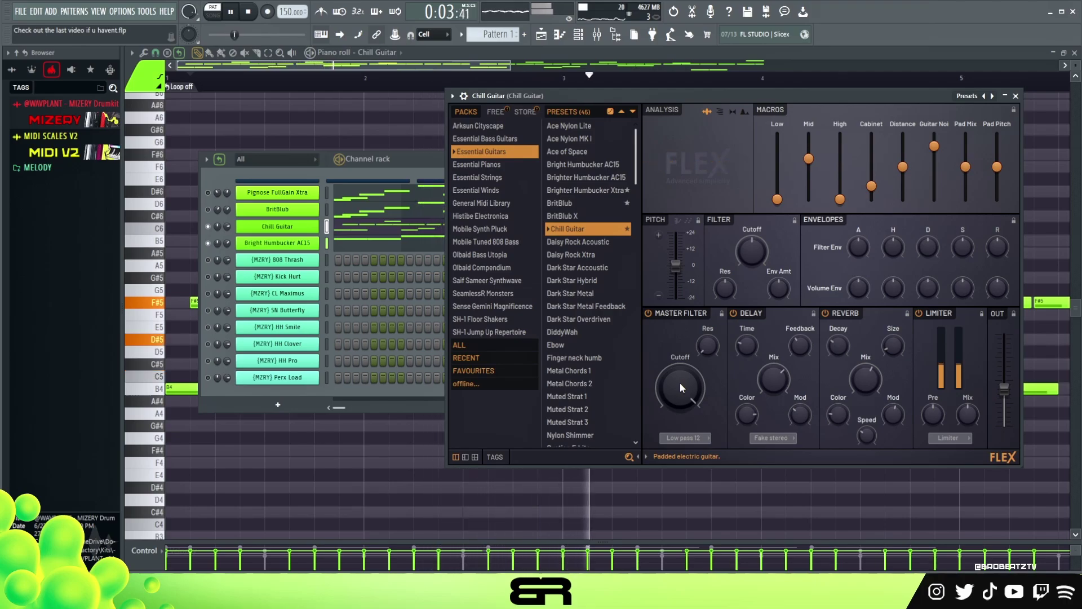
pyautogui.press('space')
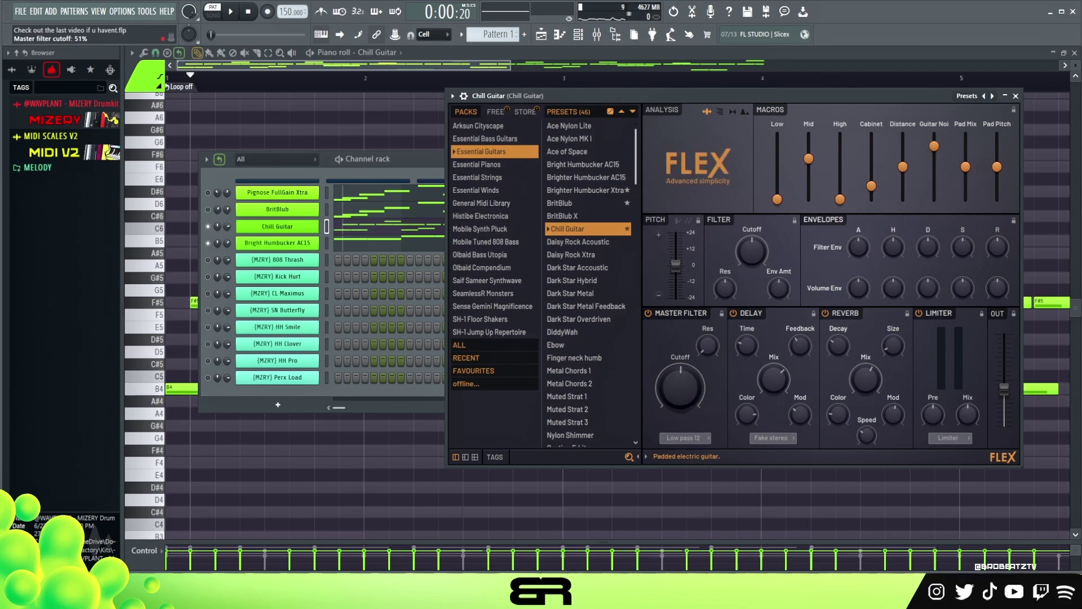
pyautogui.press('space')
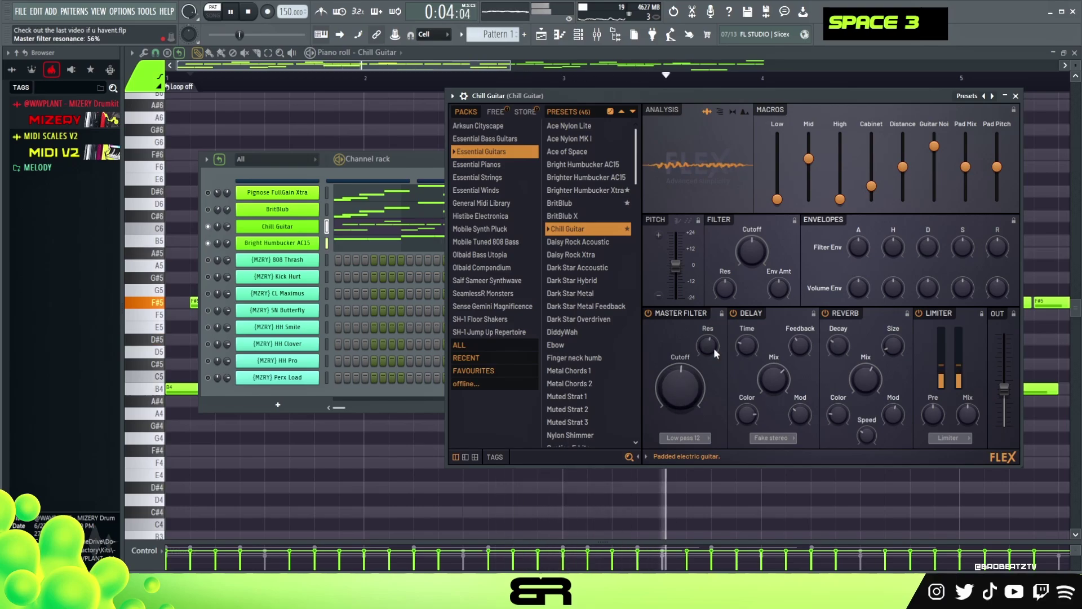
pyautogui.press('space')
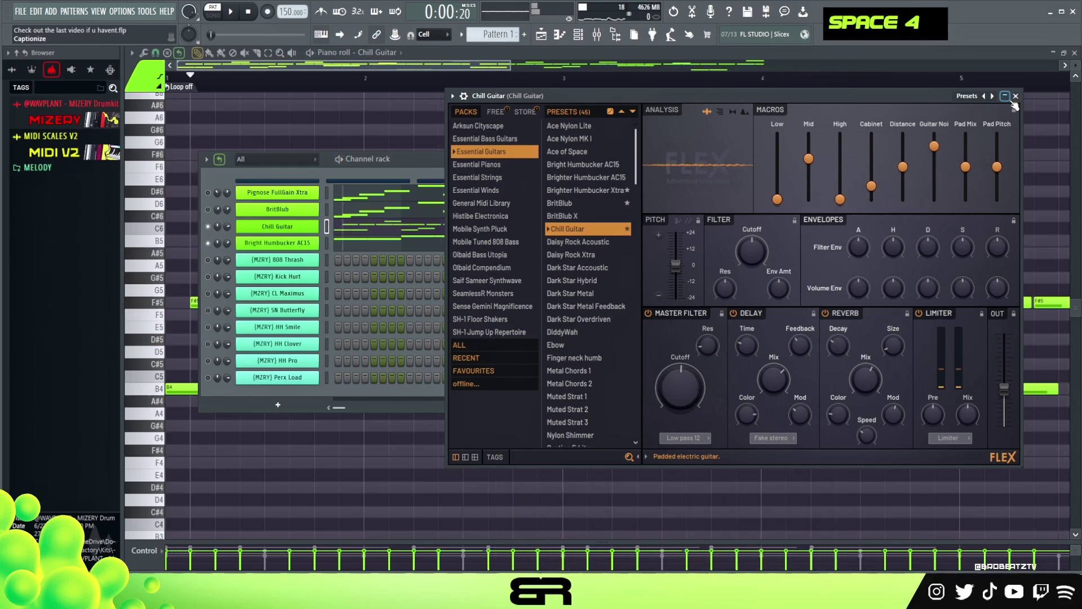
pyautogui.click(1016, 96)
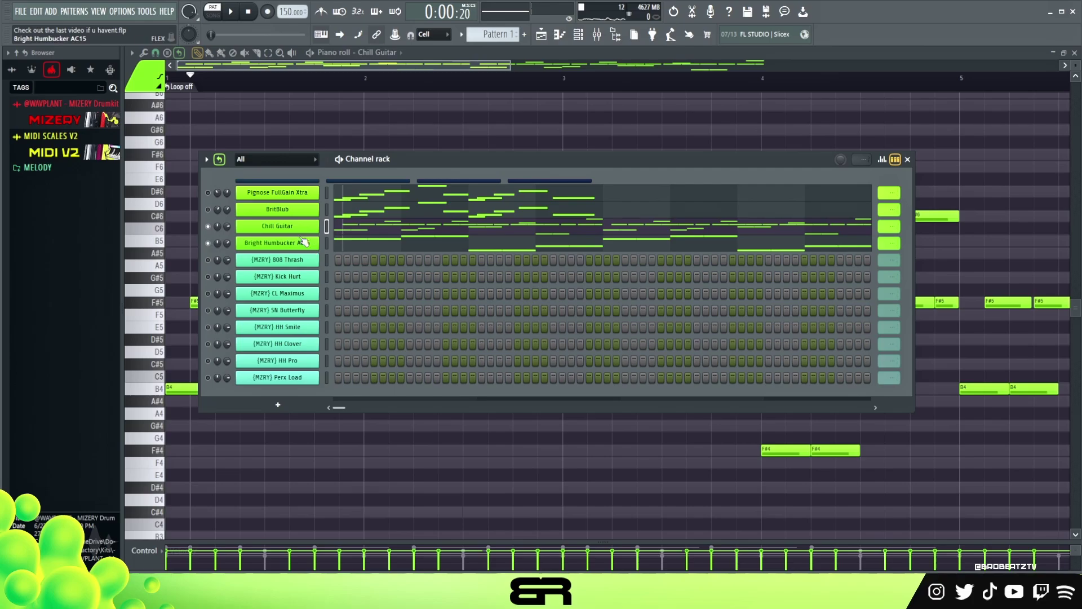
# Unmute the Pignose FullGain Xtra and BritBlub channels and open the Pignose notes in the piano roll
pyautogui.doubleClick(210, 193)
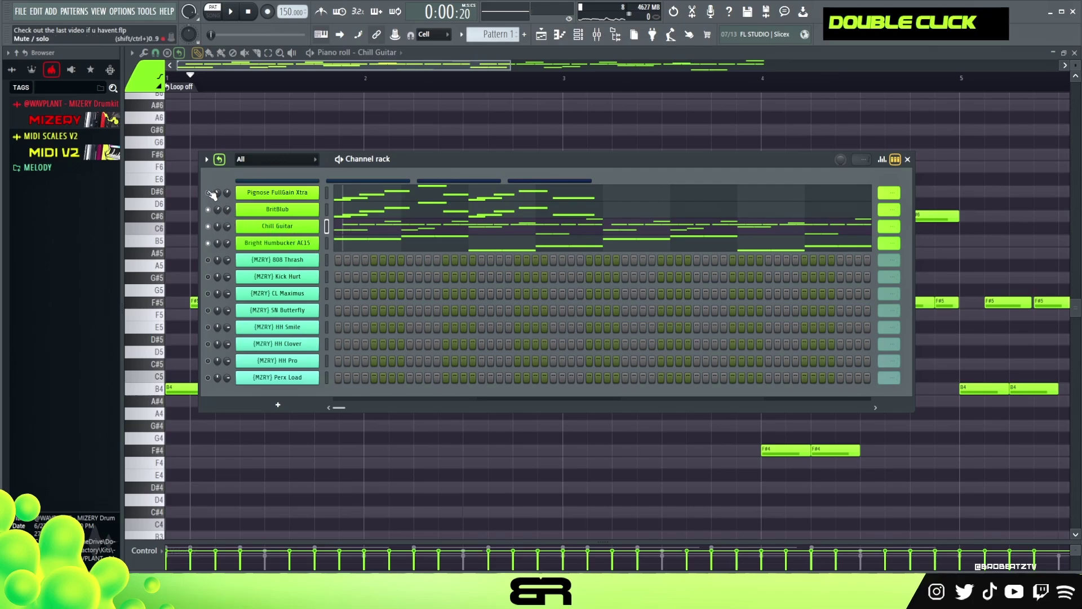
pyautogui.moveTo(393, 151); pyautogui.dragTo(415, 164)
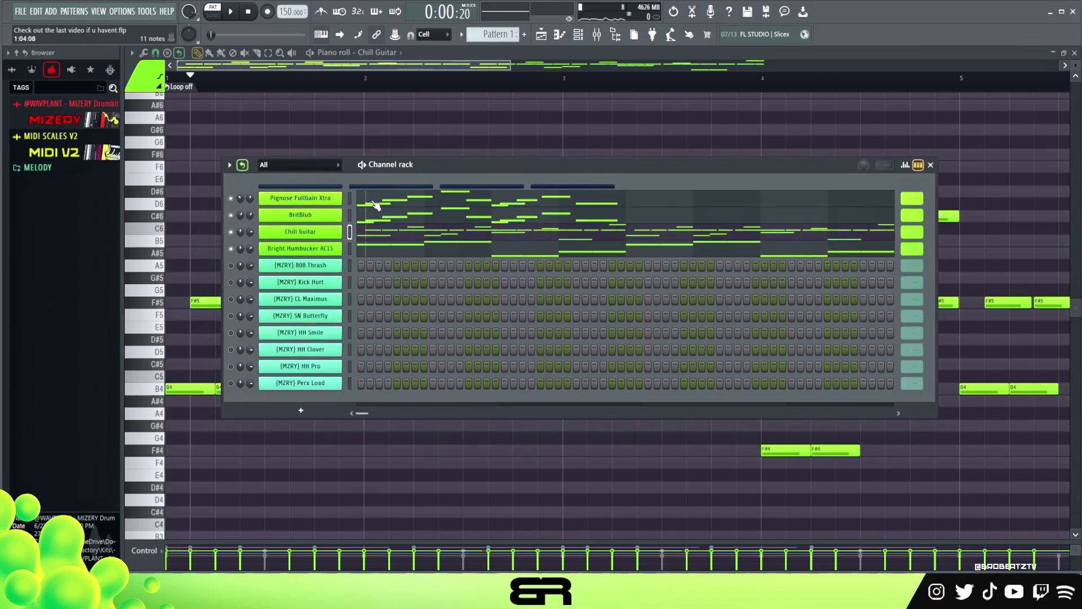
pyautogui.doubleClick(376, 205)
pyautogui.scroll(-2, 336, 184)
pyautogui.keyDown('ctrl'); pyautogui.rightClick(333, 179); pyautogui.keyUp('ctrl')
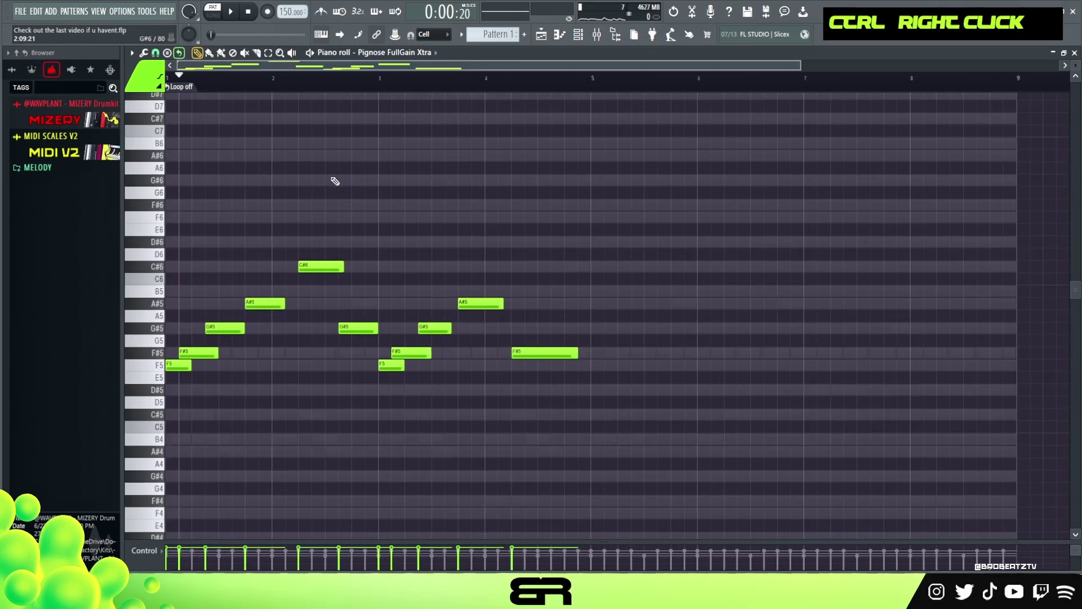
# Mute Pignose FullGain Xtra and play the pattern with the remaining guitars
pyautogui.press('space')
pyautogui.click(578, 35)
pyautogui.press('space')
pyautogui.press('space')
pyautogui.press('space')
pyautogui.press('space')
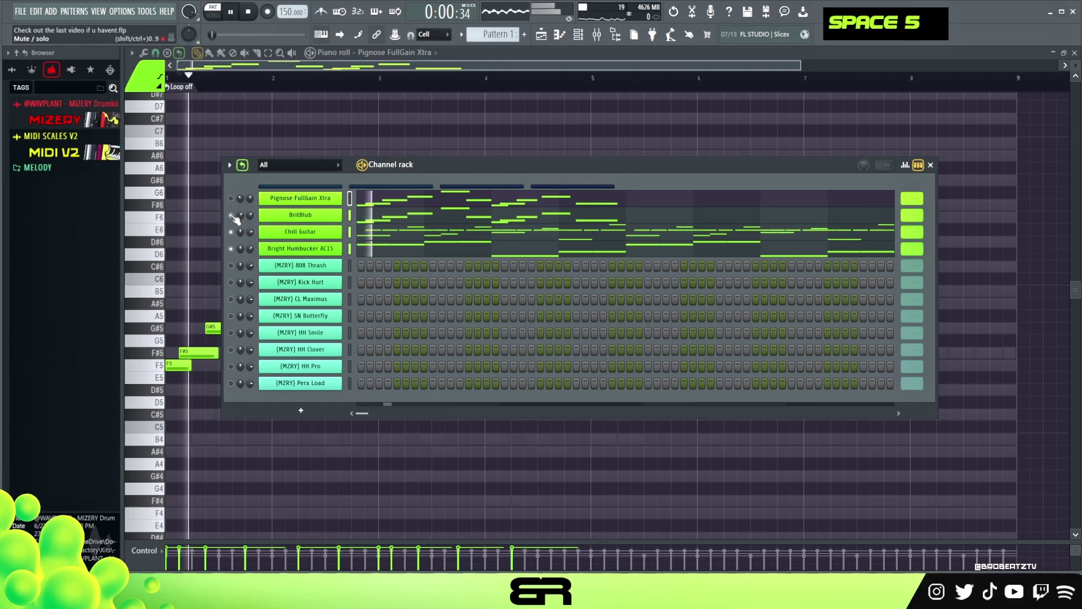
pyautogui.press('space')
# Cut all notes from the BritBlub channel and open its empty piano roll
pyautogui.rightClick(293, 217)
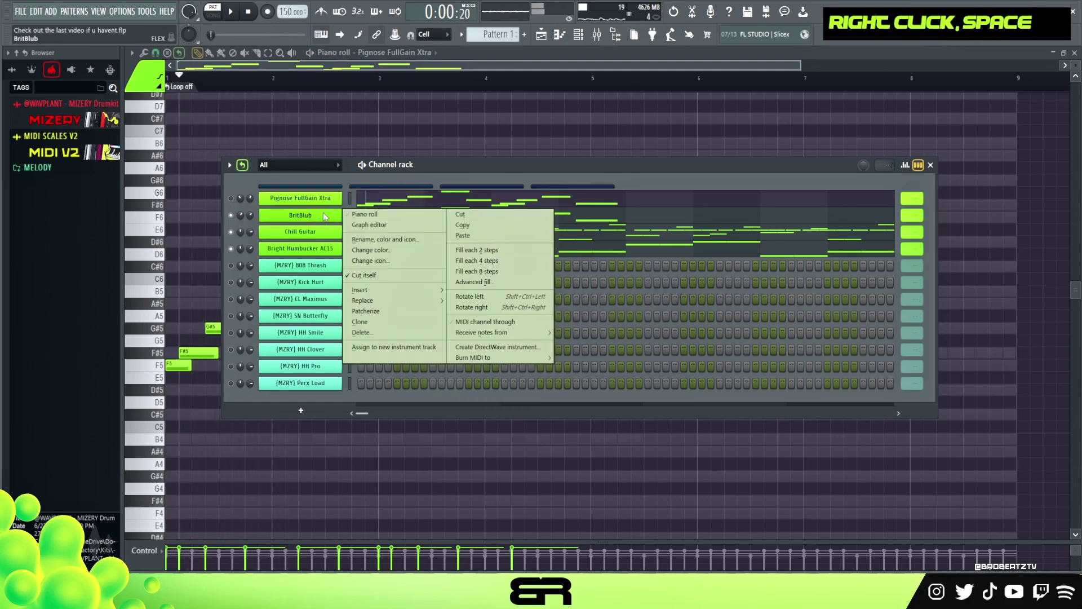
pyautogui.click(529, 213)
pyautogui.click(294, 216)
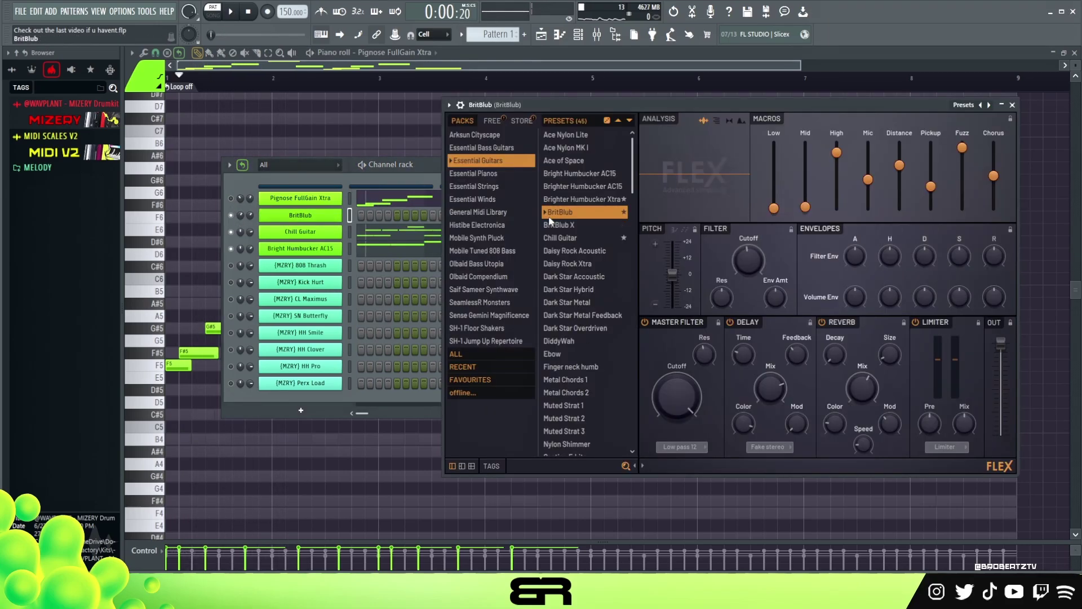
pyautogui.click(408, 168)
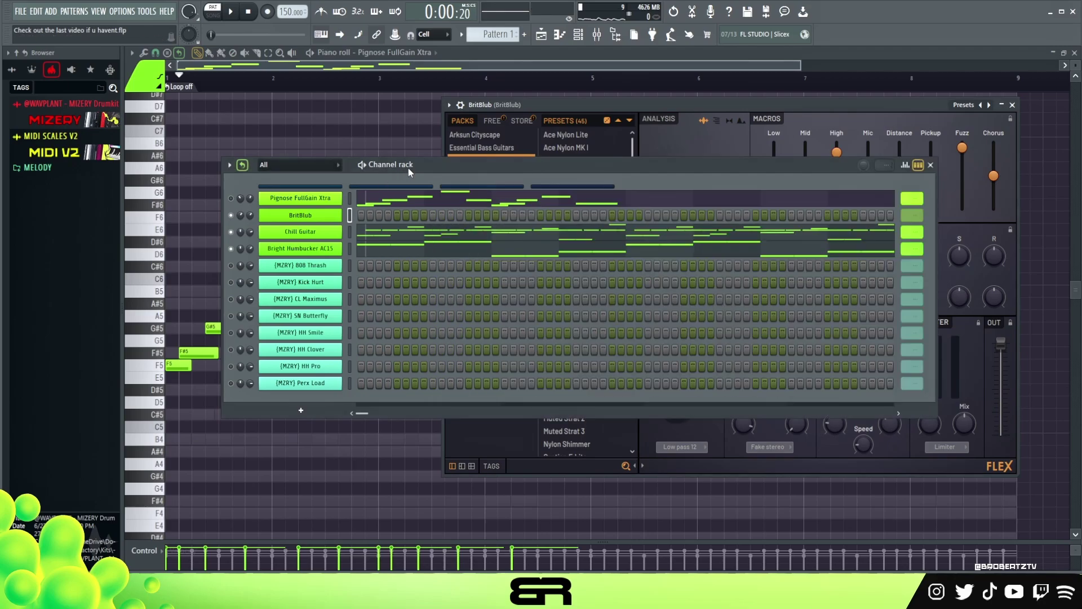
pyautogui.rightClick(332, 222)
pyautogui.click(368, 215)
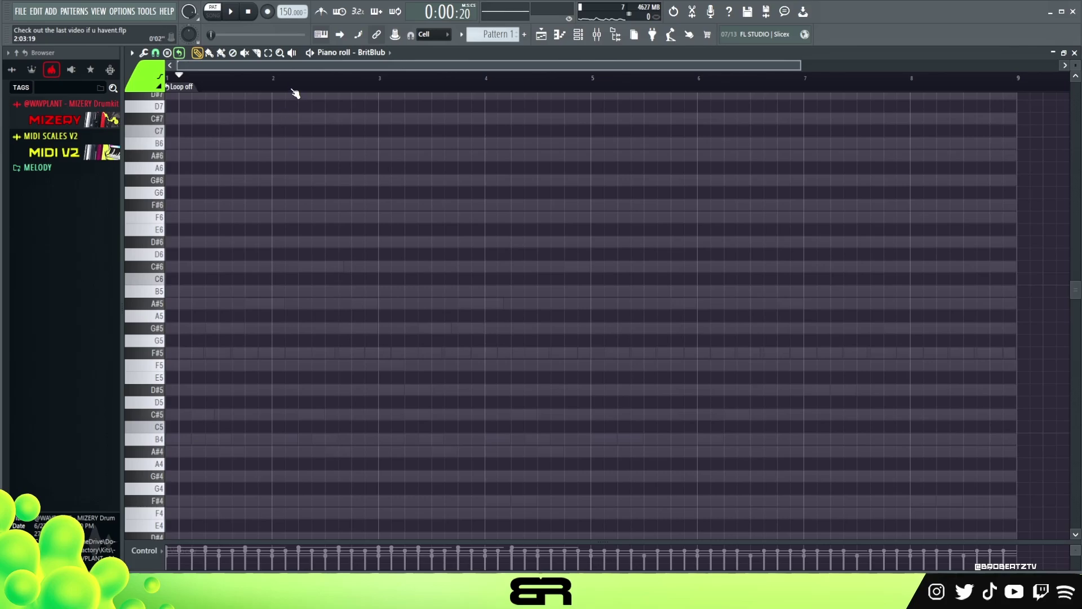
# Play the pattern from the start and audition BritBlub pitches from A#5 down to F#5 over it
pyautogui.scroll(3, 305, 68)
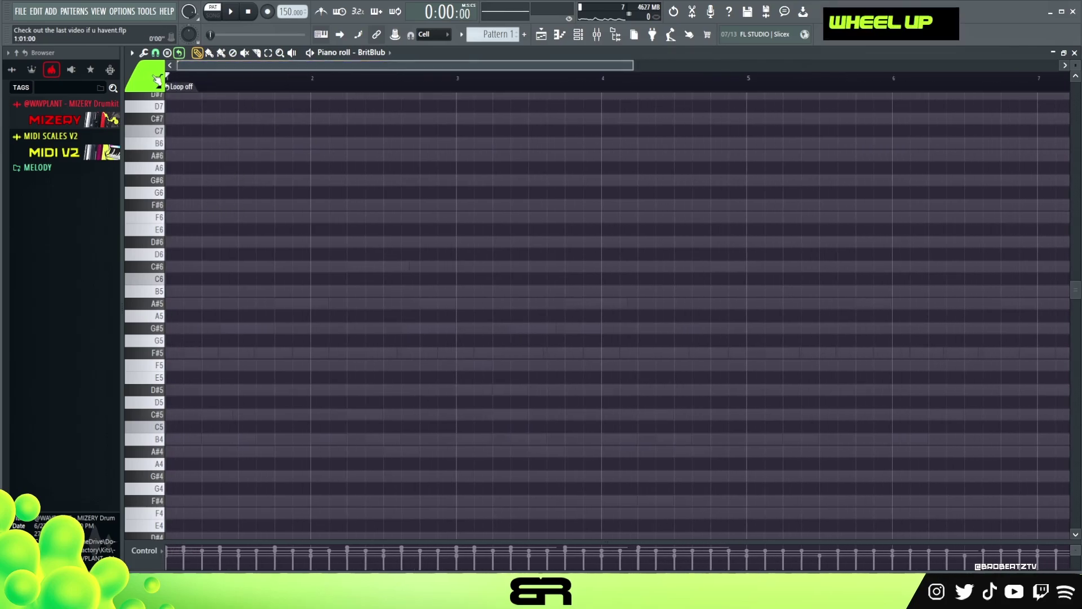
pyautogui.moveTo(1076, 66); pyautogui.dragTo(1075, 55)
pyautogui.press('space')
pyautogui.press('space')
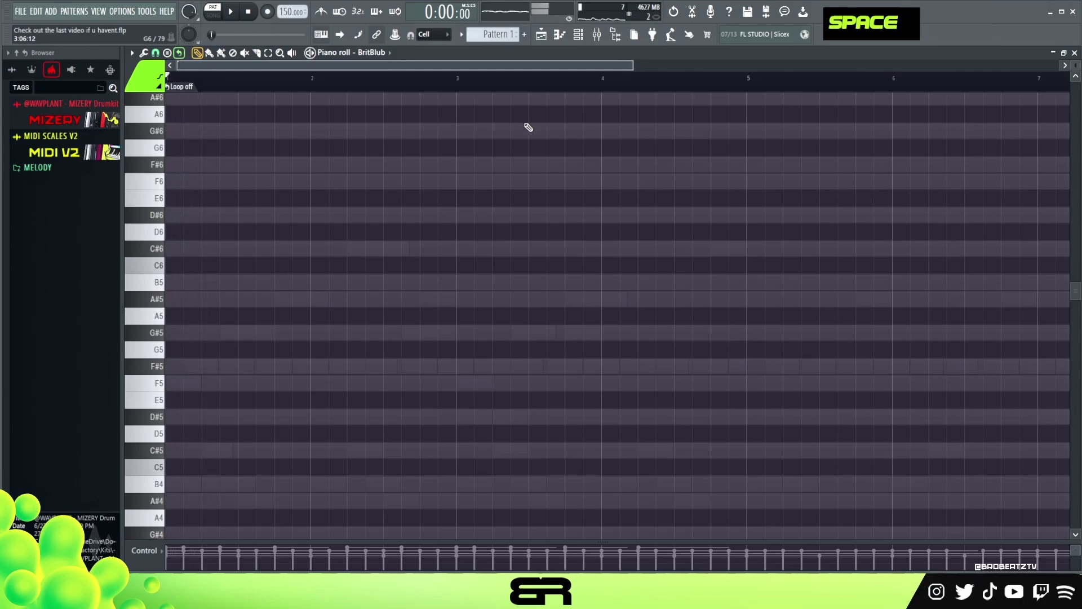
pyautogui.click(580, 36)
pyautogui.rightClick(208, 139)
pyautogui.press('space')
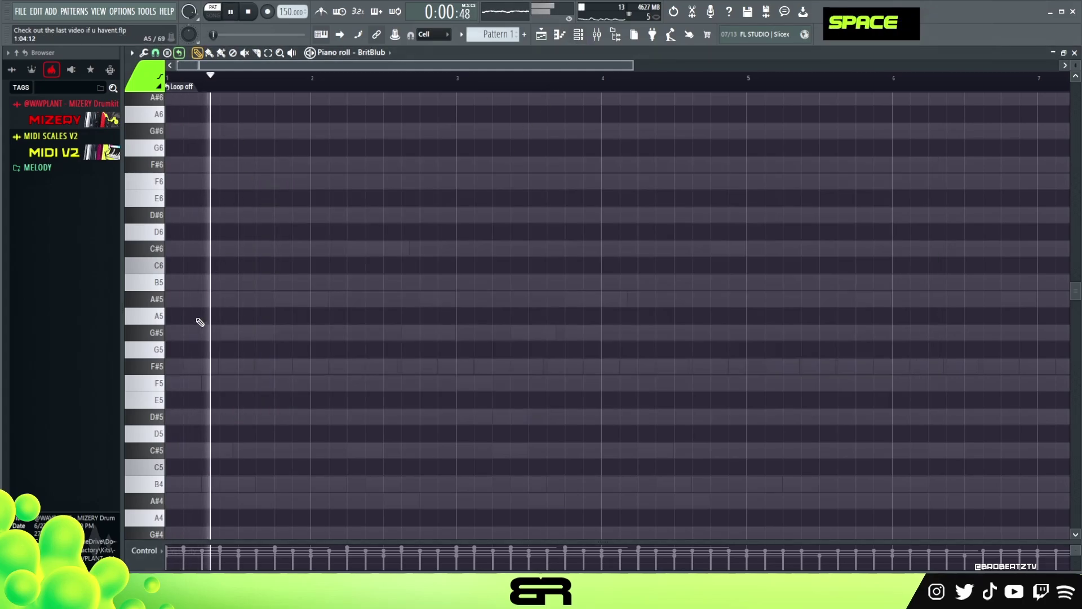
pyautogui.click(160, 301)
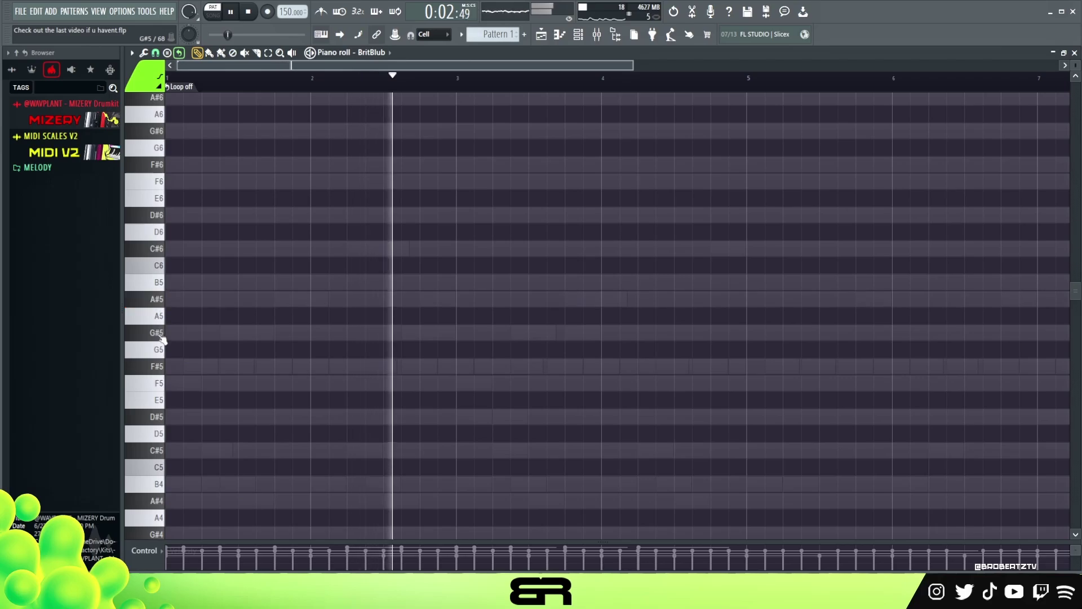
pyautogui.click(158, 368)
# Restart playback and audition a lower BritBlub line through F#5, F5, C#5 and A#4
pyautogui.press('space')
pyautogui.scroll(-1, 161, 350)
pyautogui.press('space')
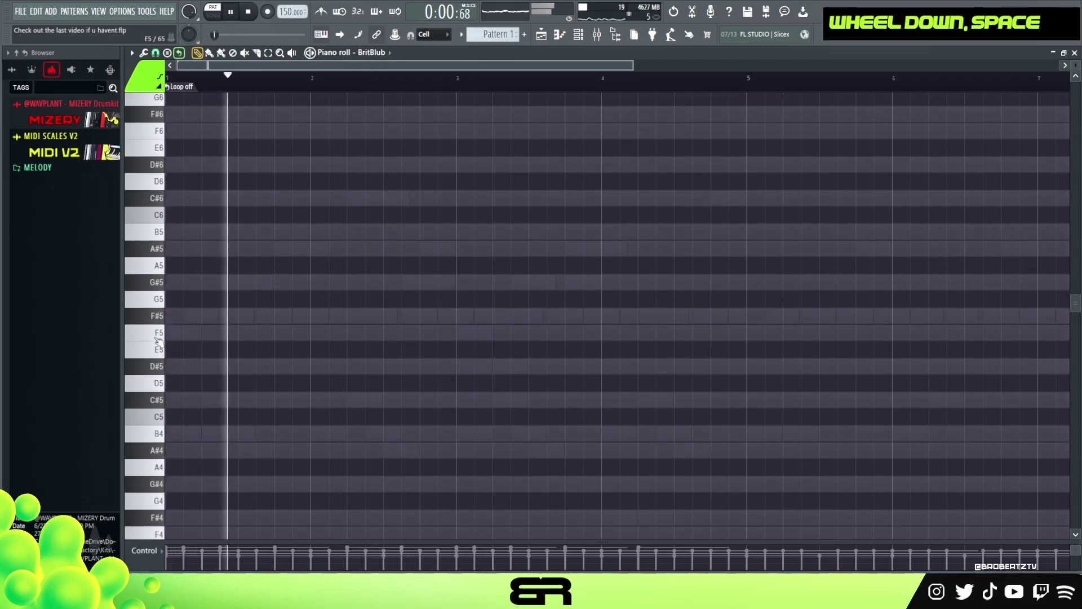
pyautogui.click(159, 321)
pyautogui.click(159, 335)
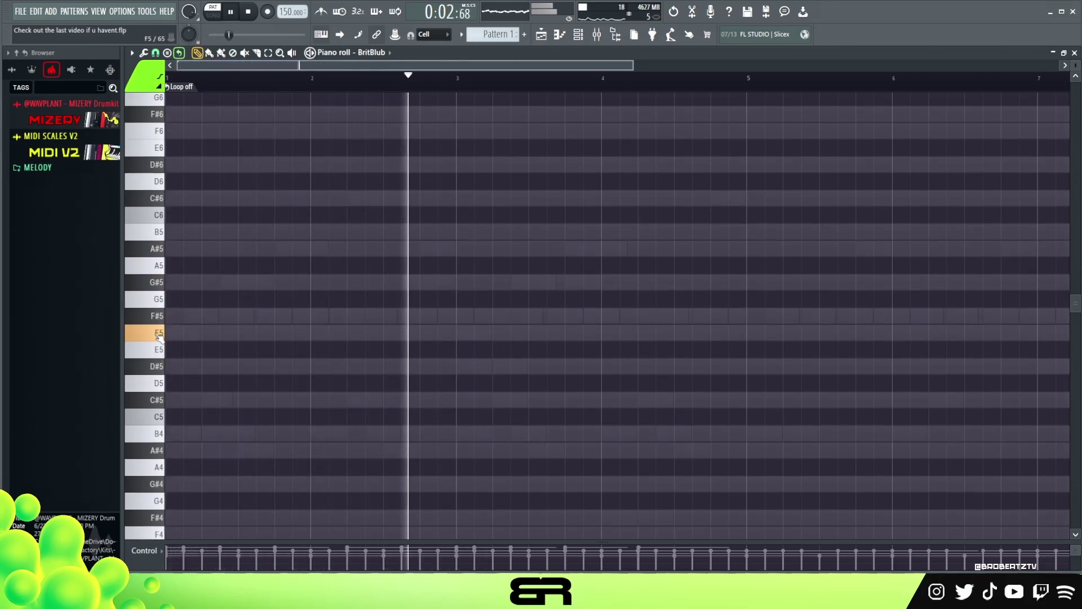
pyautogui.click(158, 402)
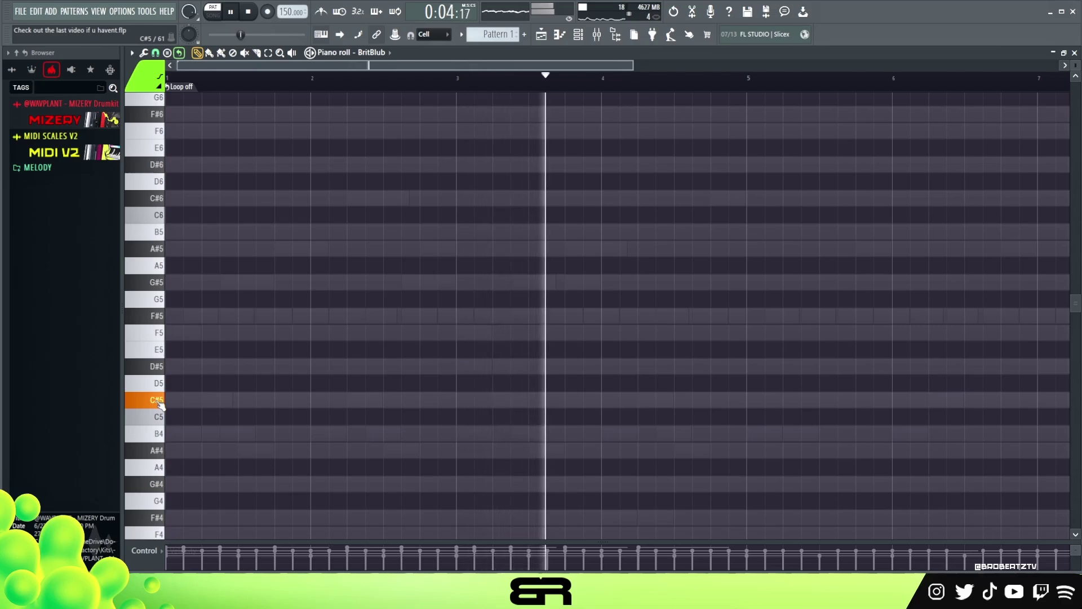
pyautogui.click(158, 450)
# Replay the pattern and audition a descending BritBlub line from G#5 through F5 to C#5
pyautogui.press('space')
pyautogui.press('space')
pyautogui.click(153, 283)
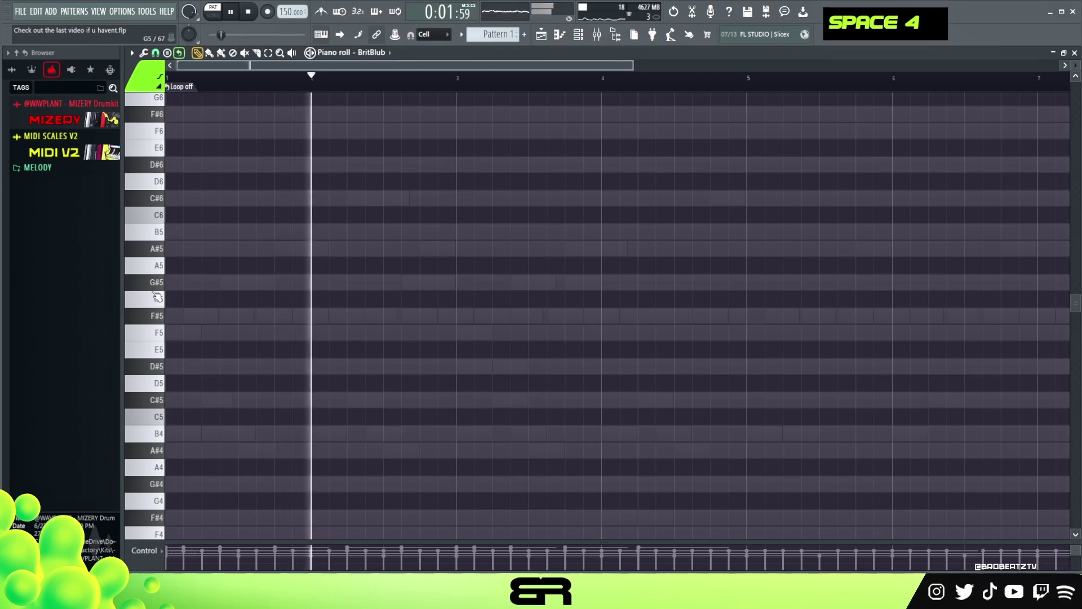
pyautogui.click(158, 288)
pyautogui.click(159, 334)
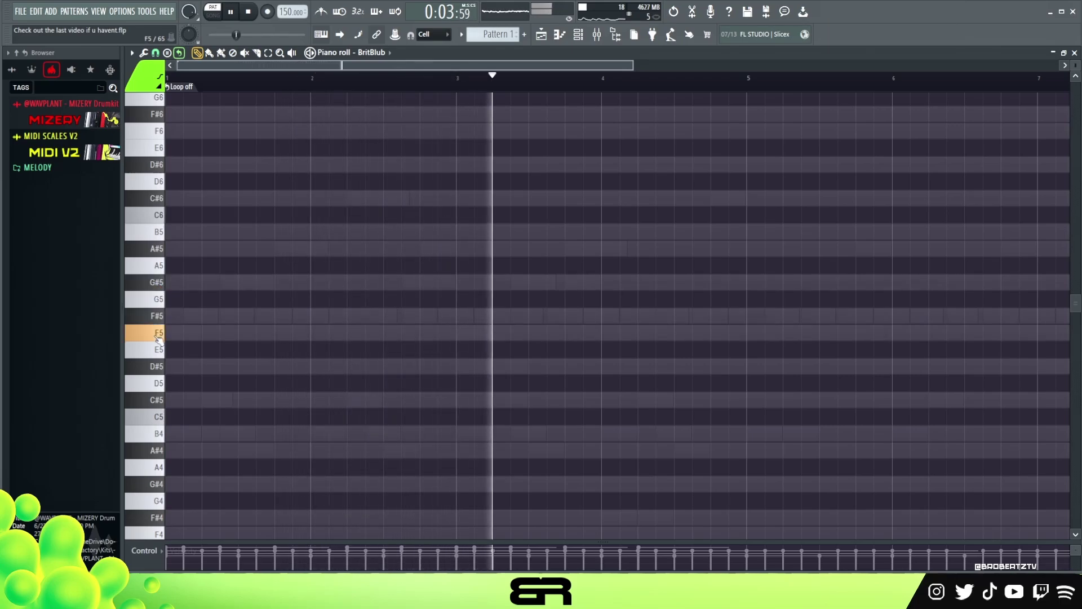
pyautogui.click(162, 399)
pyautogui.press('space')
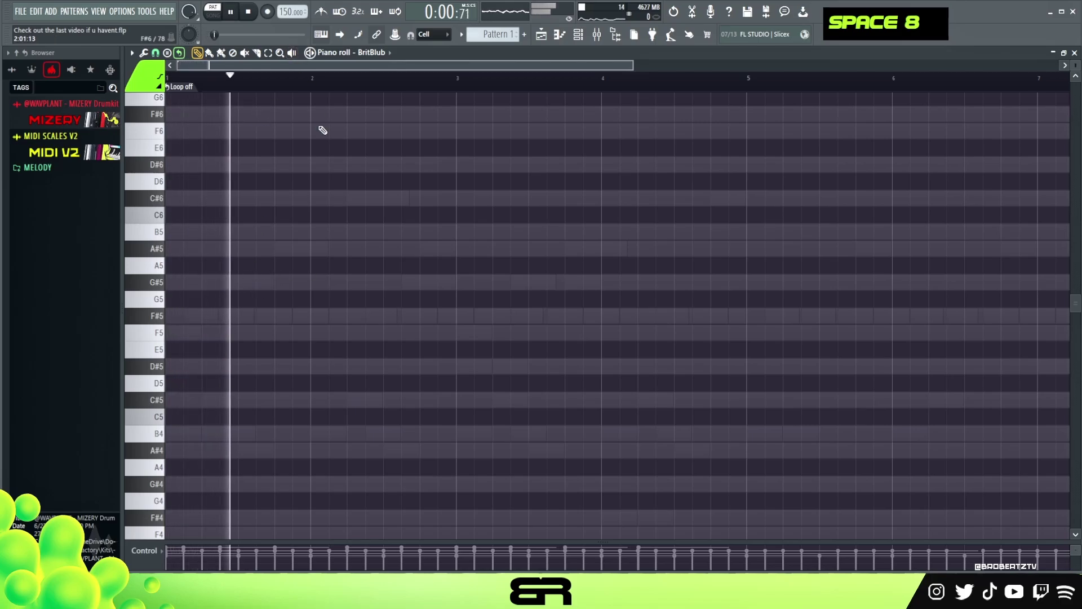
# Draw a descending BritBlub line with G#5 and F#5 in bar 2, F5 at bar 3 and a long C#5 at bar 4
pyautogui.click(354, 283)
pyautogui.press('space')
pyautogui.press('alt')
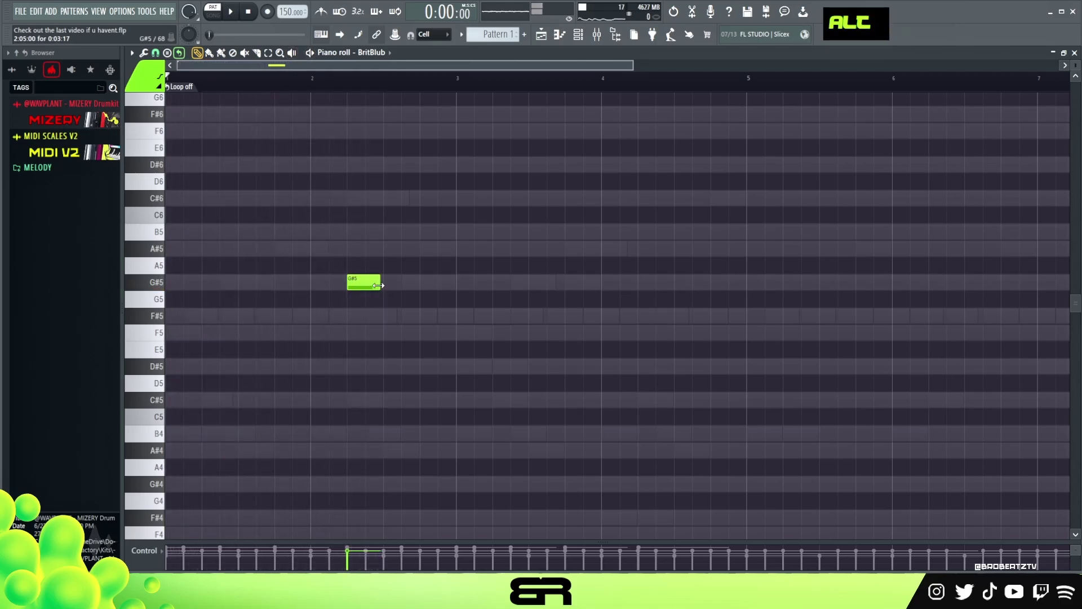
pyautogui.moveTo(384, 284); pyautogui.dragTo(435, 314)
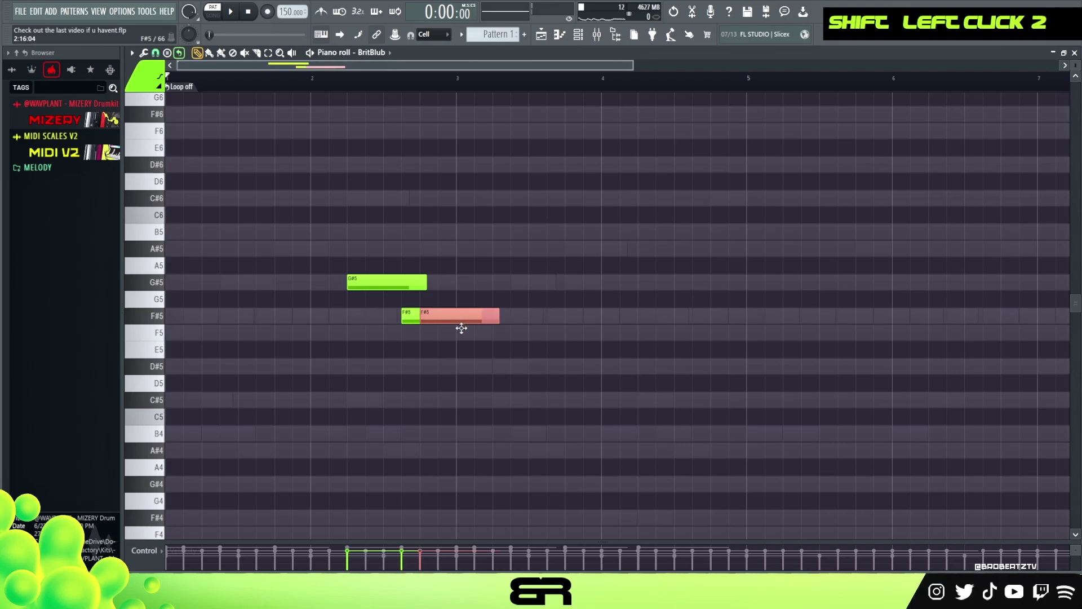
pyautogui.keyDown('ctrl'); pyautogui.click(498, 333); pyautogui.keyUp('ctrl')
pyautogui.moveTo(499, 334); pyautogui.dragTo(735, 405)
pyautogui.rightClick(693, 411)
pyautogui.press('space')
# Raise all BritBlub notes by one octave
pyautogui.hotkey('ctrl', 'a')
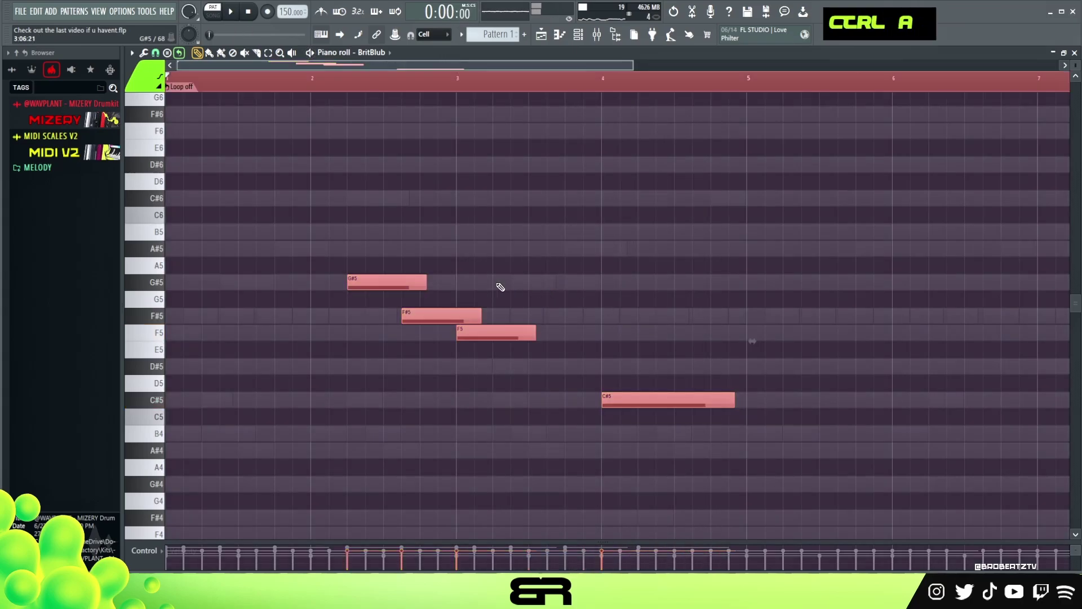
pyautogui.hotkey('ctrl', 'Up')
pyautogui.keyDown('ctrl'); pyautogui.rightClick(454, 271); pyautogui.keyUp('ctrl')
pyautogui.keyDown('ctrl'); pyautogui.rightClick(486, 312); pyautogui.keyUp('ctrl')
# Duplicate the BritBlub line four bars later, lower the copy by one octave, and clear the time selection
pyautogui.scroll(1, 323, 306)
pyautogui.moveTo(323, 306); pyautogui.dragTo(742, 324)
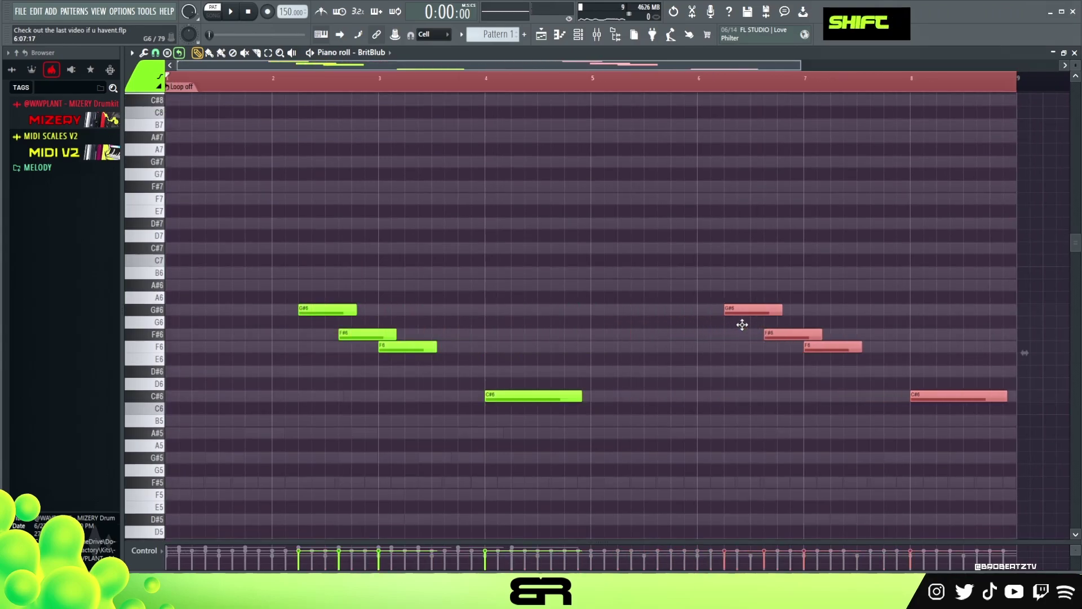
pyautogui.hotkey('ctrl', 'Down')
pyautogui.rightClick(759, 253)
pyautogui.doubleClick(176, 74)
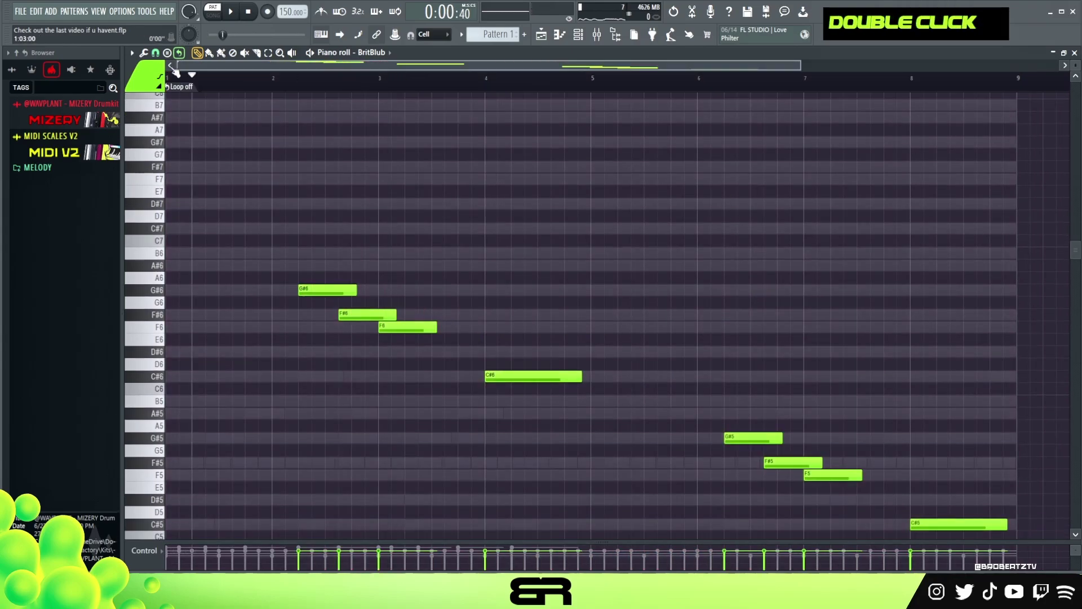
# Unmute Pignose FullGain Xtra and duplicate all its notes so the copy starts at bar 5
pyautogui.press('F6')
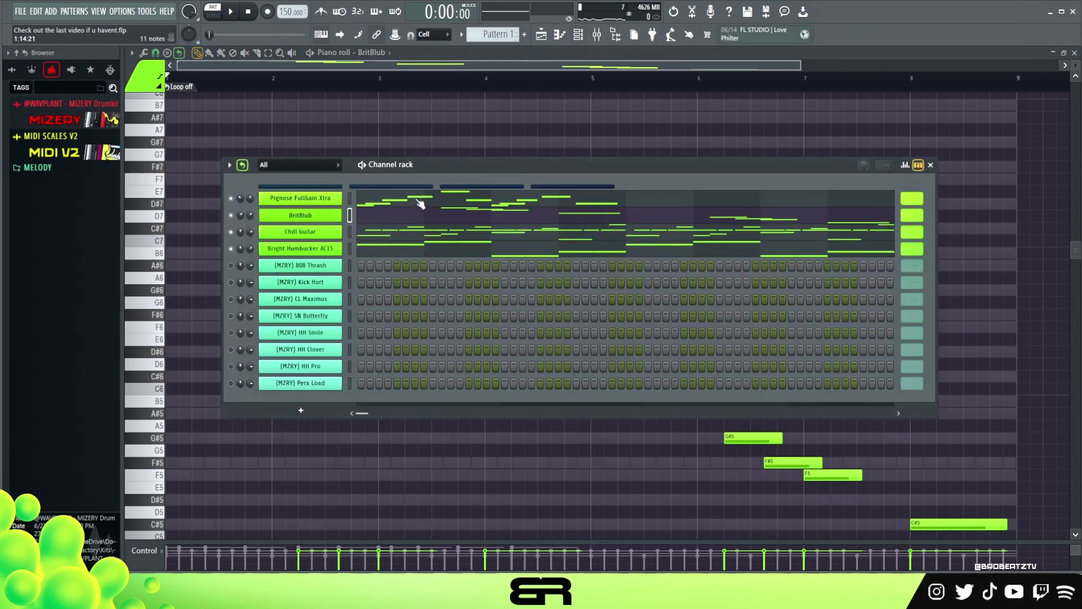
pyautogui.click(482, 203)
pyautogui.hotkey('ctrl', 'a')
pyautogui.moveTo(179, 475); pyautogui.dragTo(594, 475)
# Try the copied Pignose notes in bars 5–8 one octave higher and play them back
pyautogui.hotkey('ctrl', 'Up')
pyautogui.press('space')
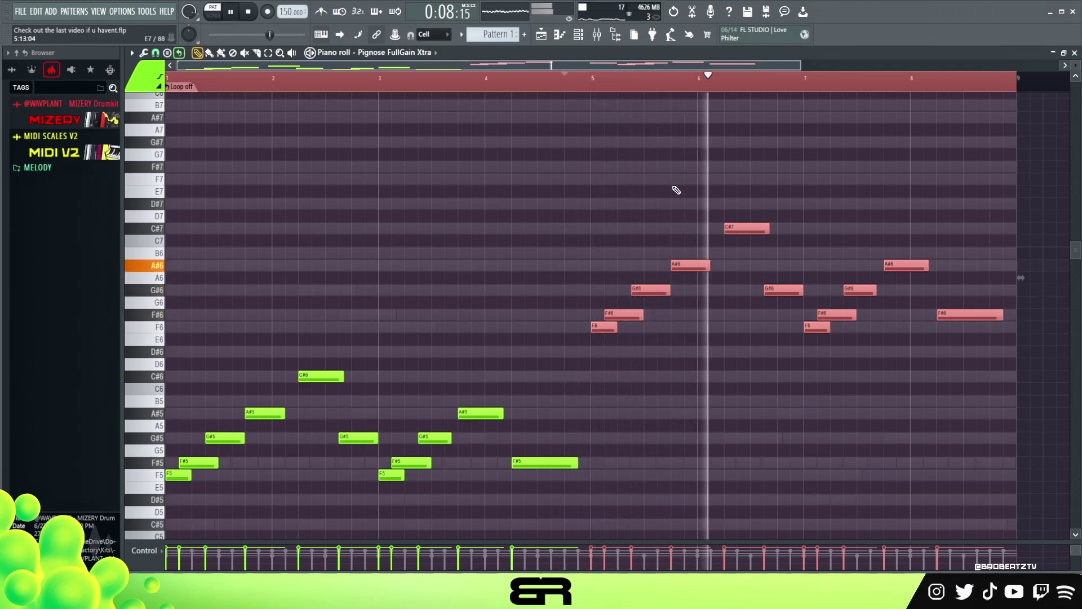
pyautogui.press('space')
pyautogui.hotkey('ctrl', 'Down')
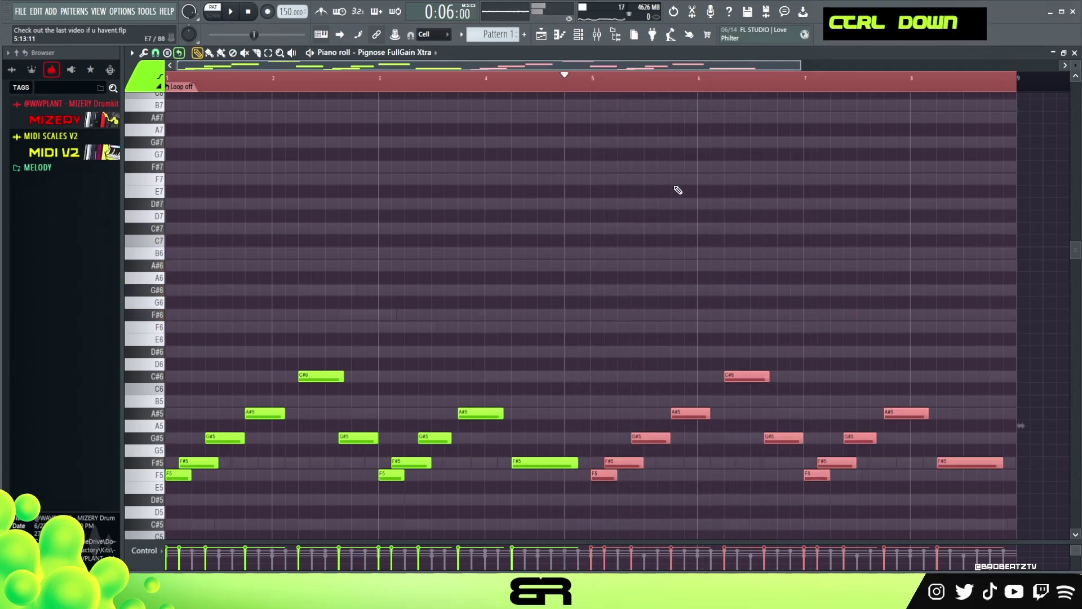
# Deselect the Pignose notes, return the playhead to the start, and bring up the channel rack
pyautogui.rightClick(672, 192)
pyautogui.scroll(-3, 652, 212)
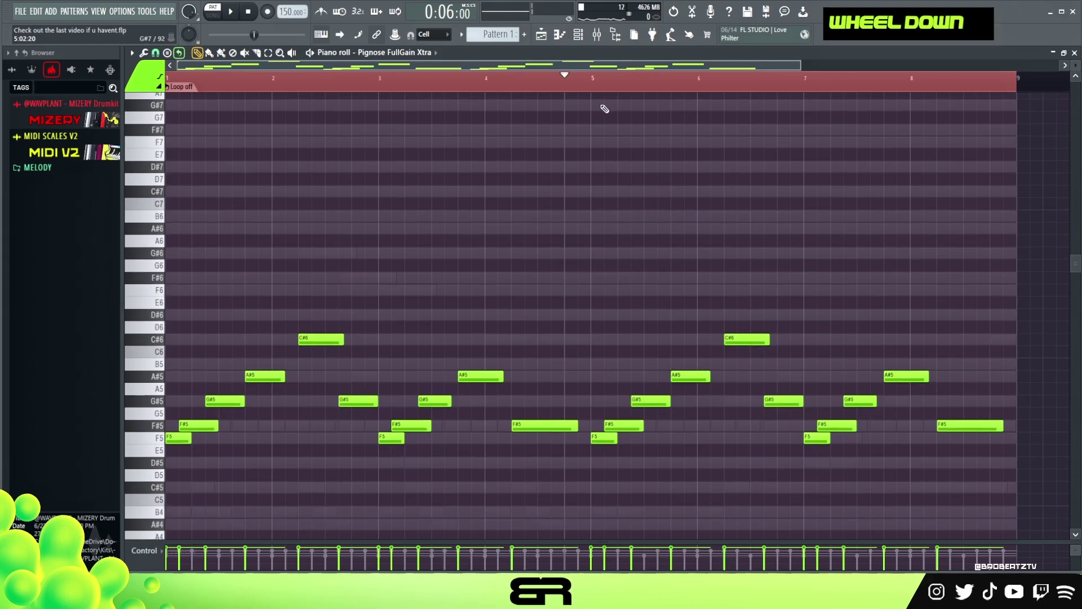
pyautogui.doubleClick(595, 89)
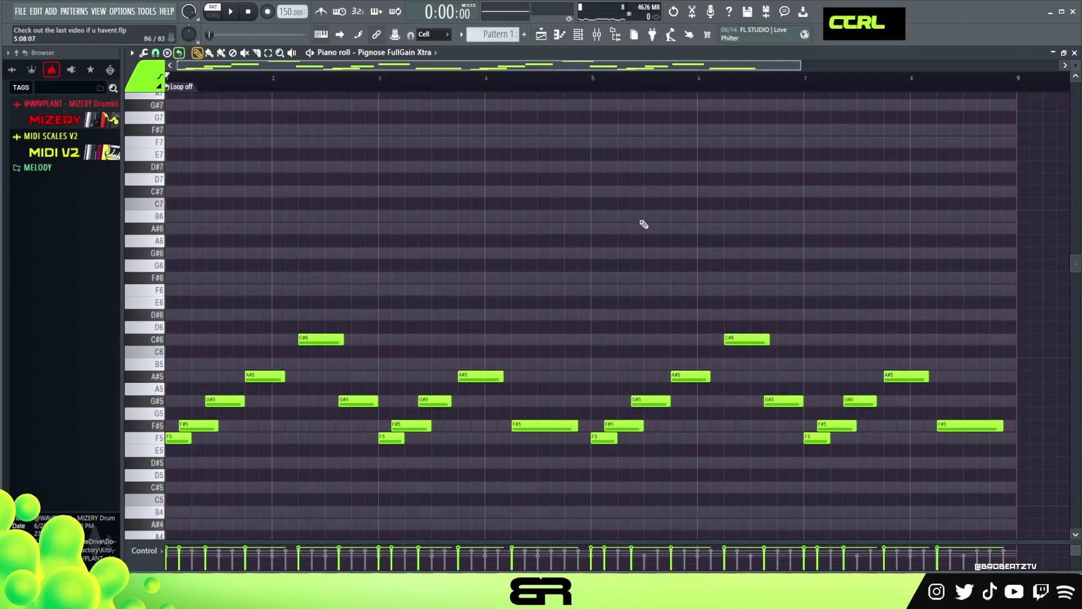
pyautogui.hotkey('ctrl', 'a')
pyautogui.rightClick(662, 203)
pyautogui.press('F6')
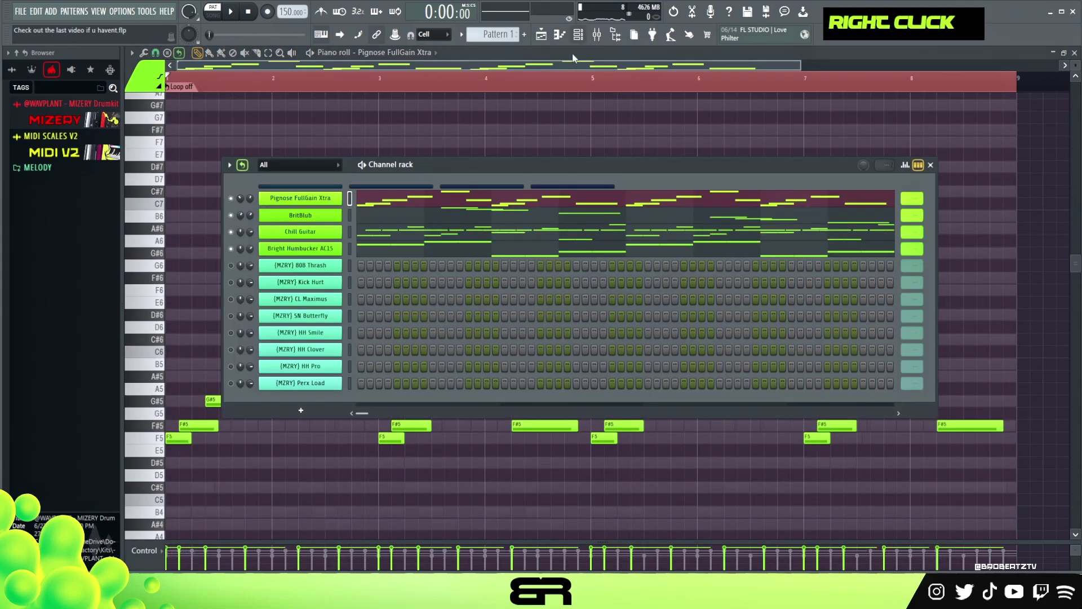
# Open the BritBlub notes in the piano roll and play the layered guitar melody through
pyautogui.click(406, 221)
pyautogui.press('space')
pyautogui.rightClick(652, 205)
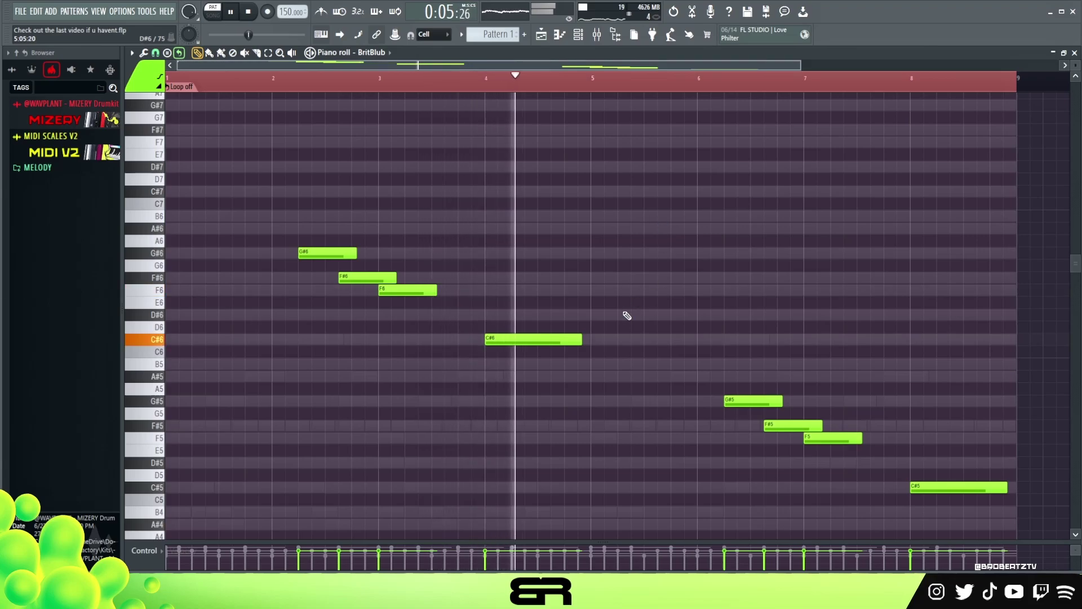
pyautogui.scroll(-3, 784, 361)
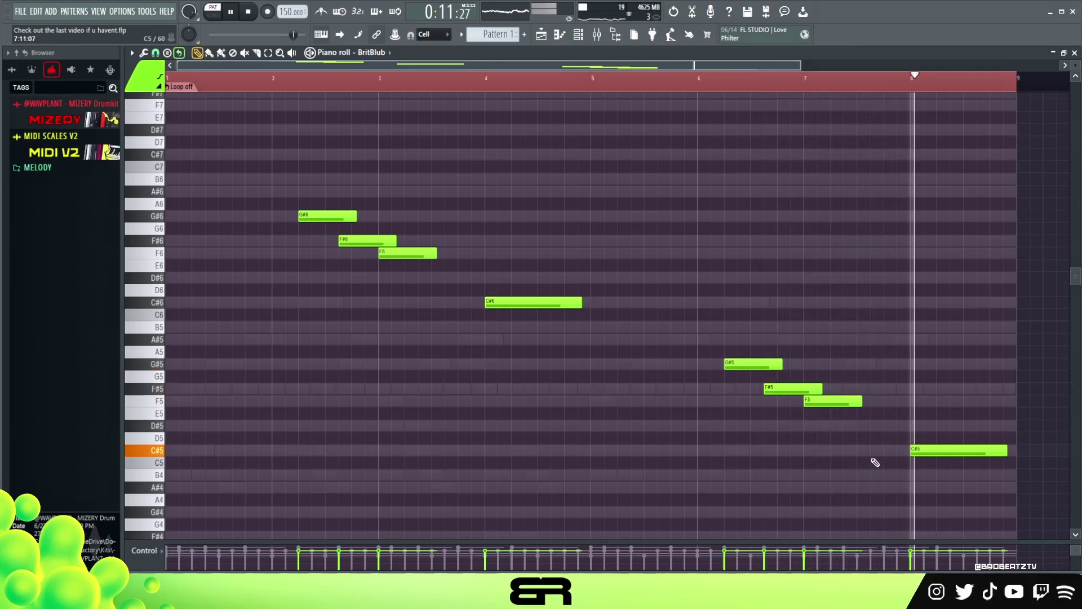
pyautogui.press('space')
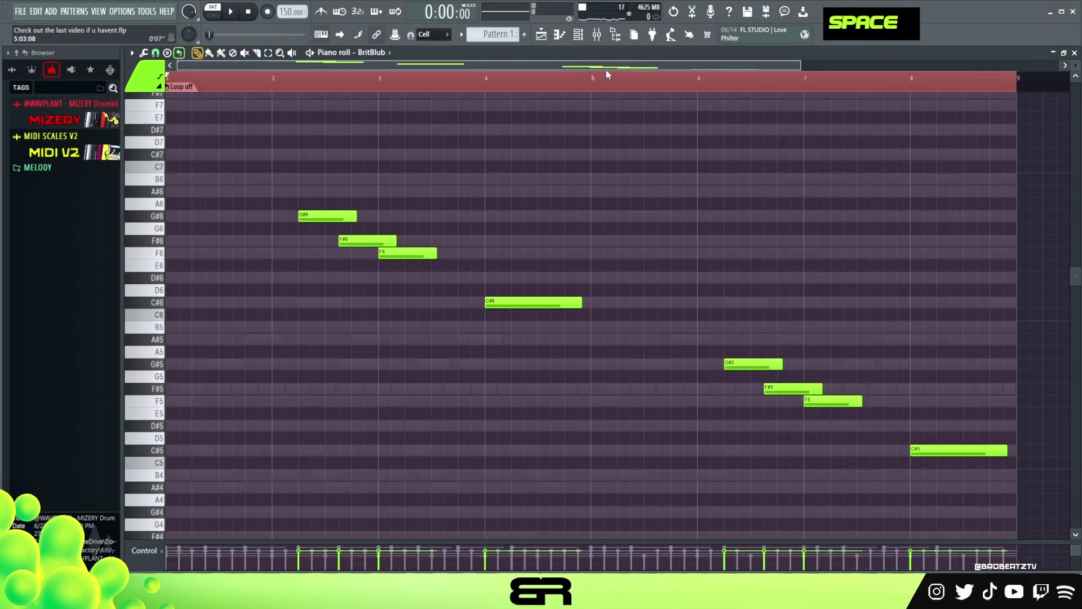
# Mute Pignose FullGain Xtra, BritBlub and Bright Humbucker AC15, and unmute all the MZRY drum channels
pyautogui.click(585, 40)
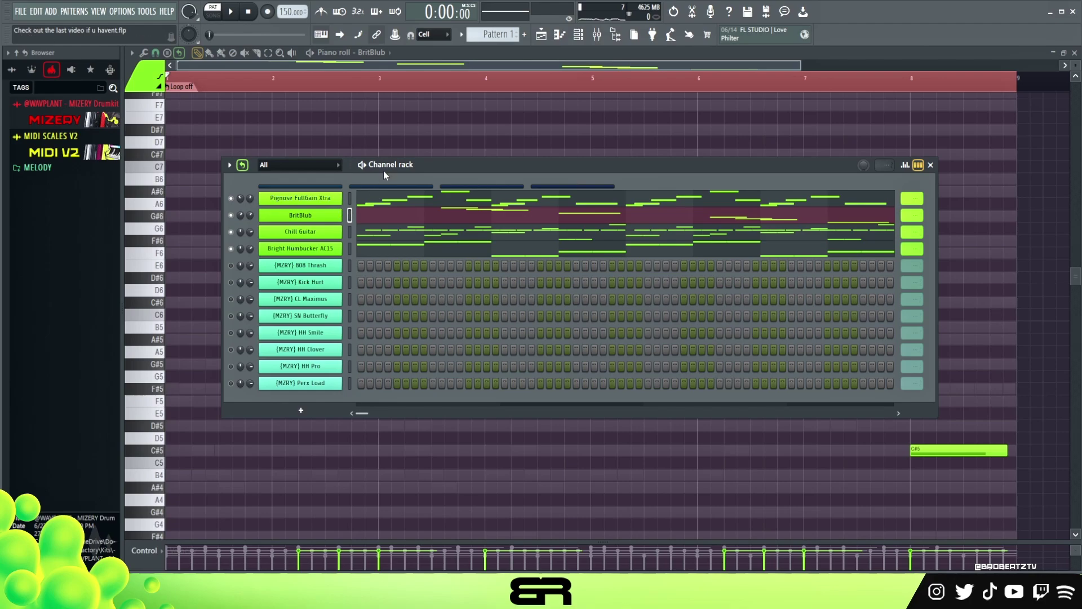
pyautogui.moveTo(387, 167); pyautogui.dragTo(376, 166)
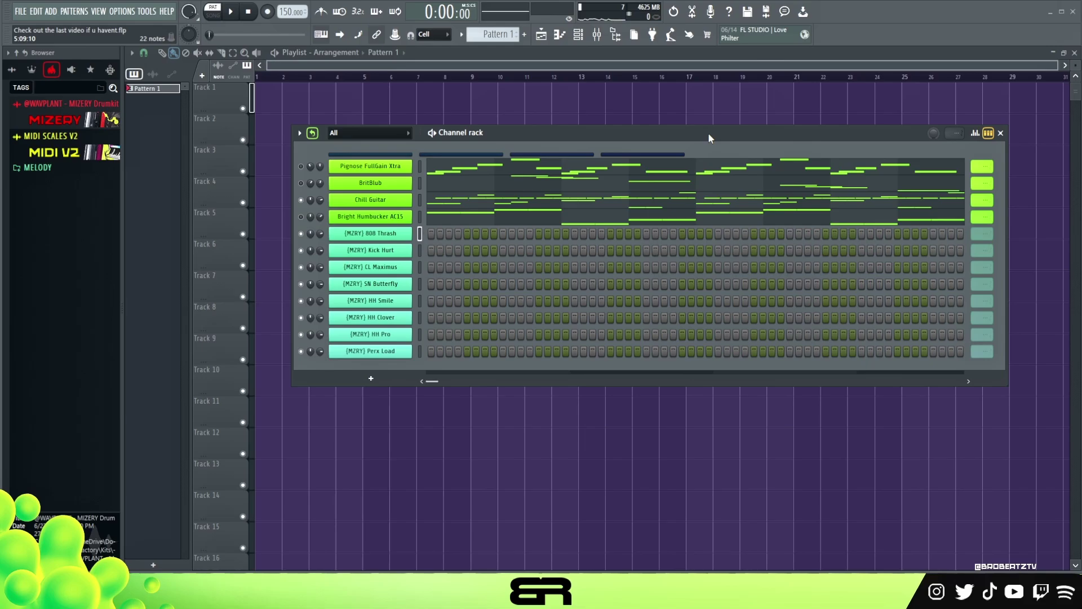
# Copy the Bright Humbucker AC15 notes into the 808 Thrash channel and open them in the piano roll
pyautogui.rightClick(476, 224)
pyautogui.click(539, 227)
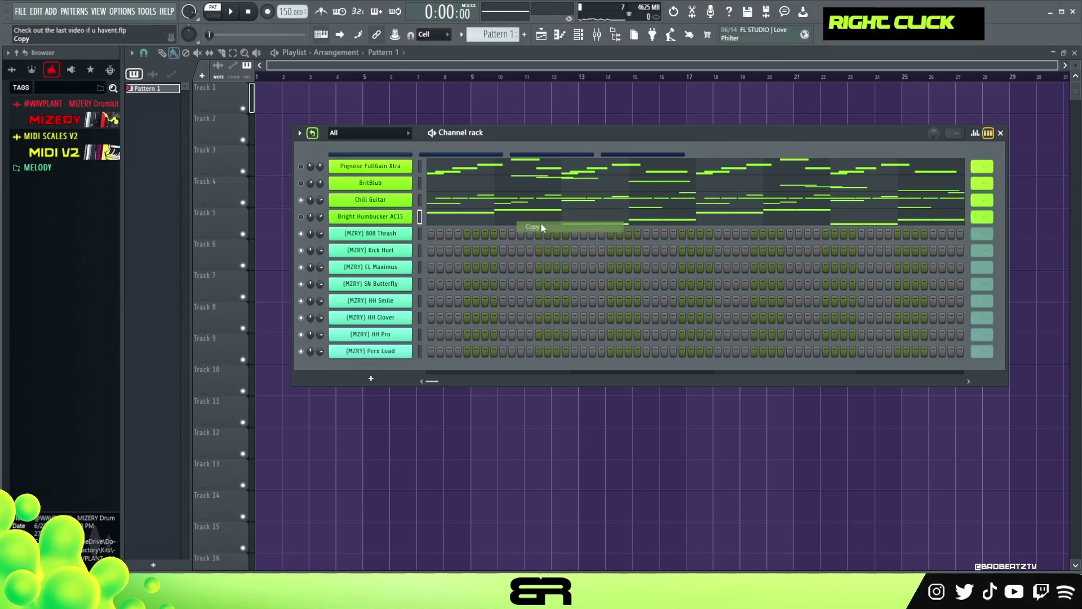
pyautogui.rightClick(481, 234)
pyautogui.click(507, 246)
pyautogui.doubleClick(488, 235)
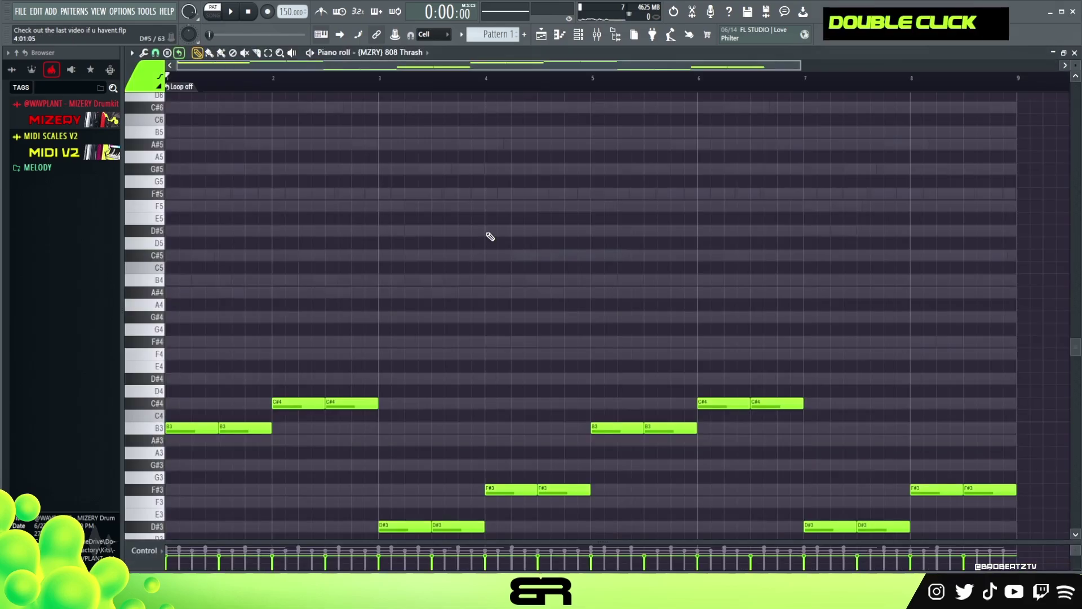
# Shorten all the 808 Thrash notes to hits half a beat long
pyautogui.hotkey('ctrl', 'a')
pyautogui.hotkey('shift', 'd')
pyautogui.scroll(-3, 479, 232)
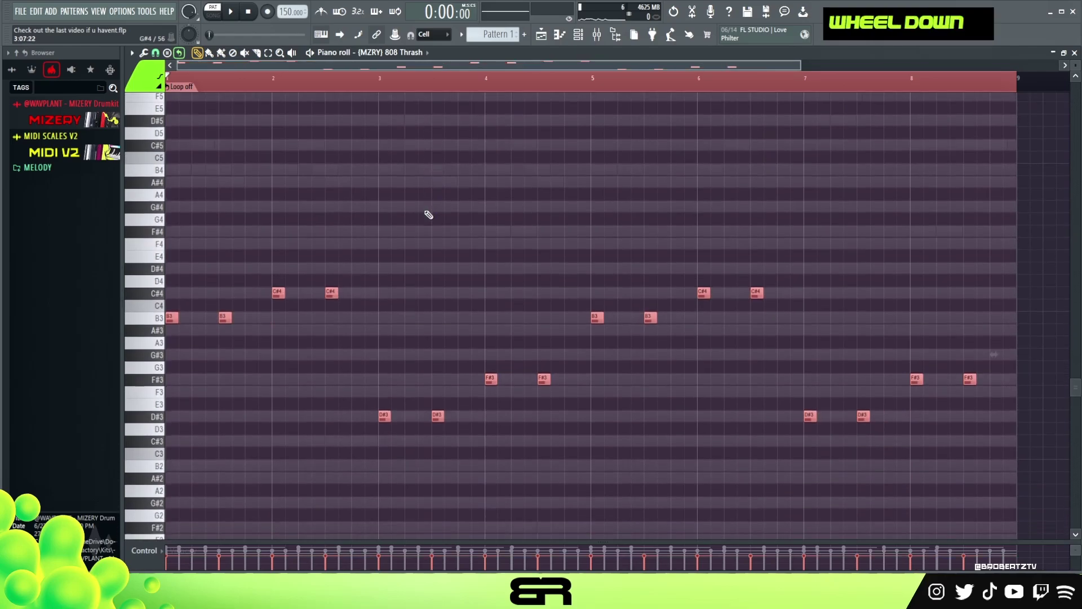
# Delete the 808 Thrash notes in bars 5–8, keeping the first four bars
pyautogui.hotkey('ctrl', 'd')
pyautogui.moveTo(999, 262); pyautogui.dragTo(598, 448)
pyautogui.press('Delete')
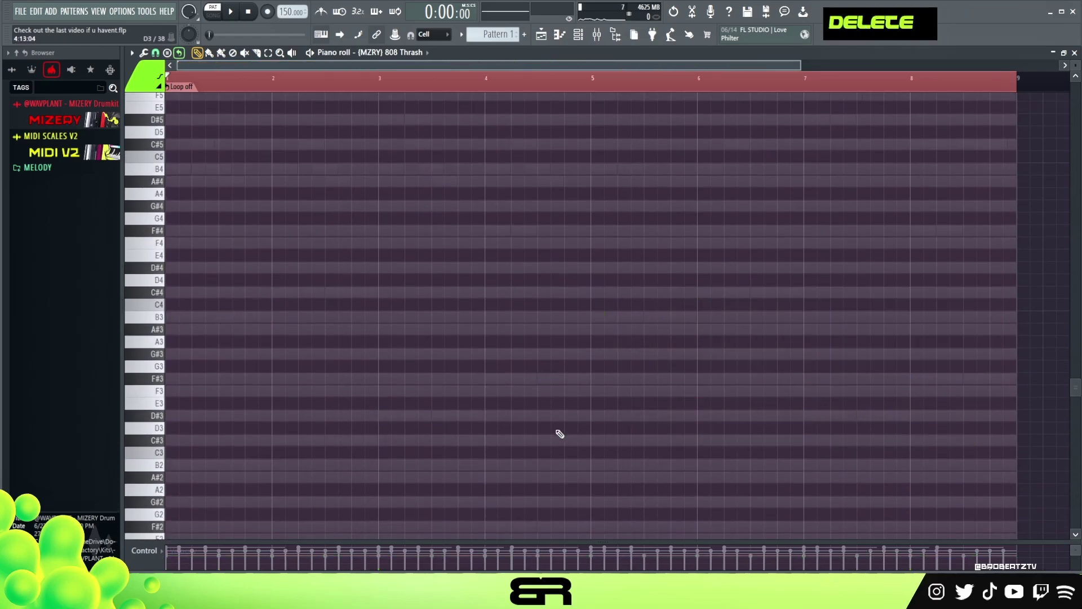
pyautogui.moveTo(1046, 226); pyautogui.dragTo(592, 451)
pyautogui.press('Delete')
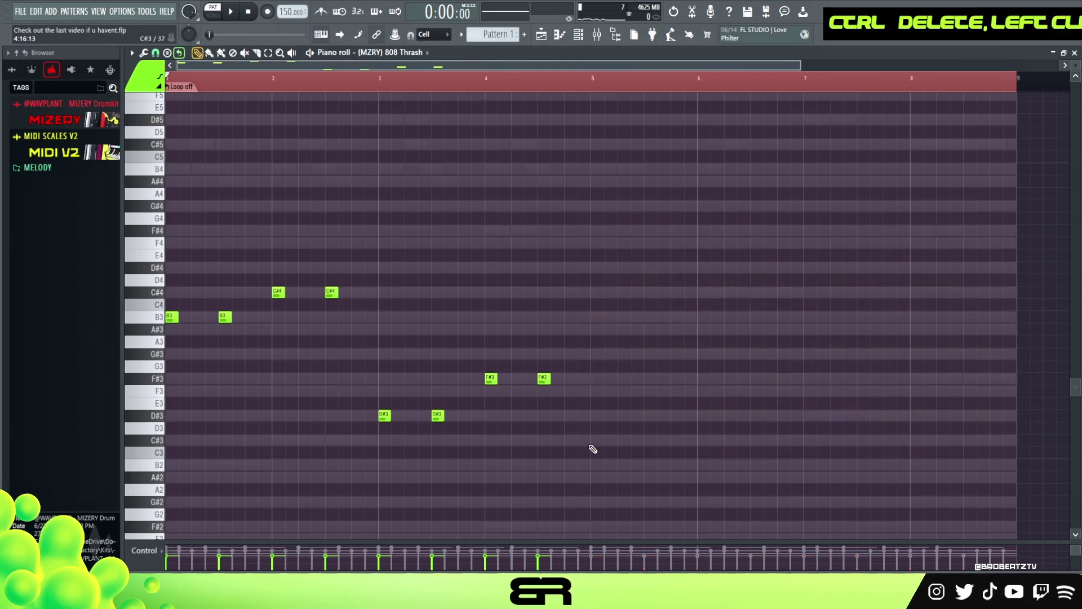
# Shift every 808 note except the first B3 and first D#3 later by 1.5 beats and play the pattern
pyautogui.moveTo(592, 457); pyautogui.dragTo(471, 422)
pyautogui.moveTo(355, 276); pyautogui.dragTo(211, 362)
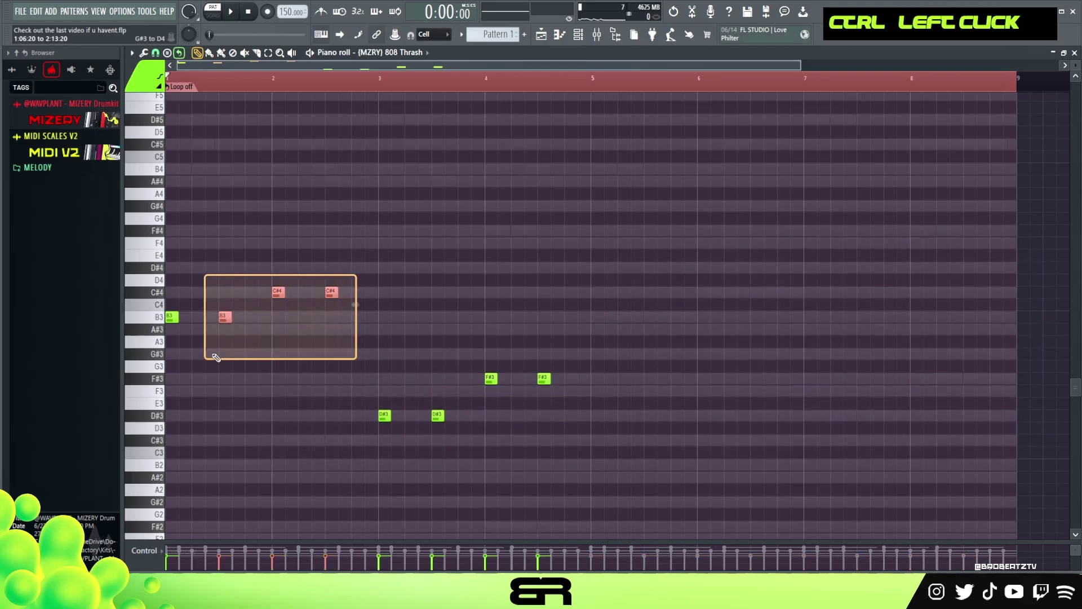
pyautogui.moveTo(428, 323); pyautogui.dragTo(607, 456)
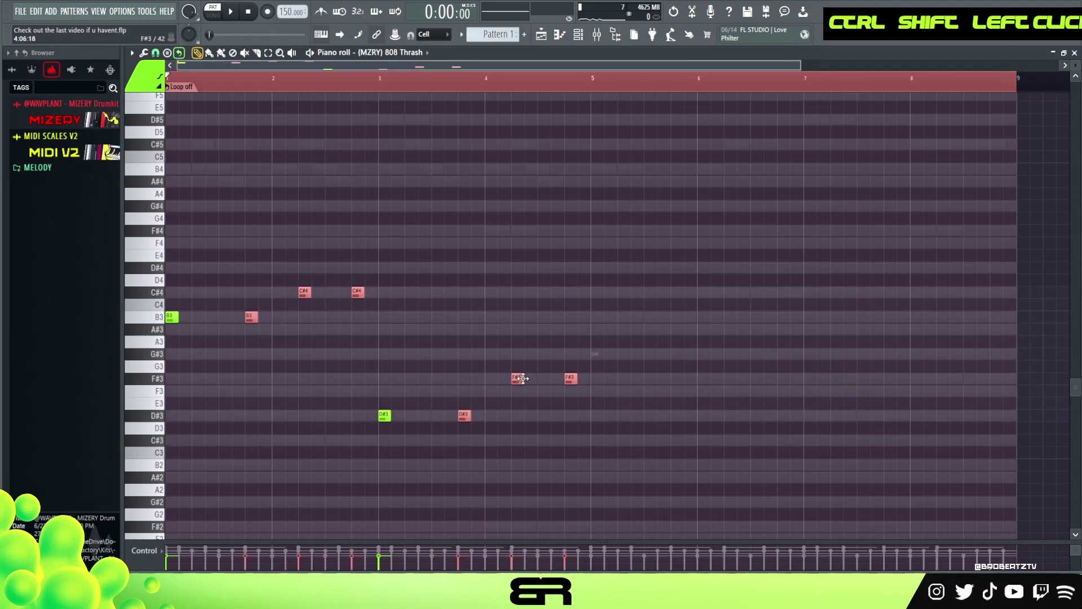
pyautogui.press('space')
pyautogui.moveTo(523, 378); pyautogui.dragTo(491, 351)
pyautogui.press('space')
pyautogui.press('space')
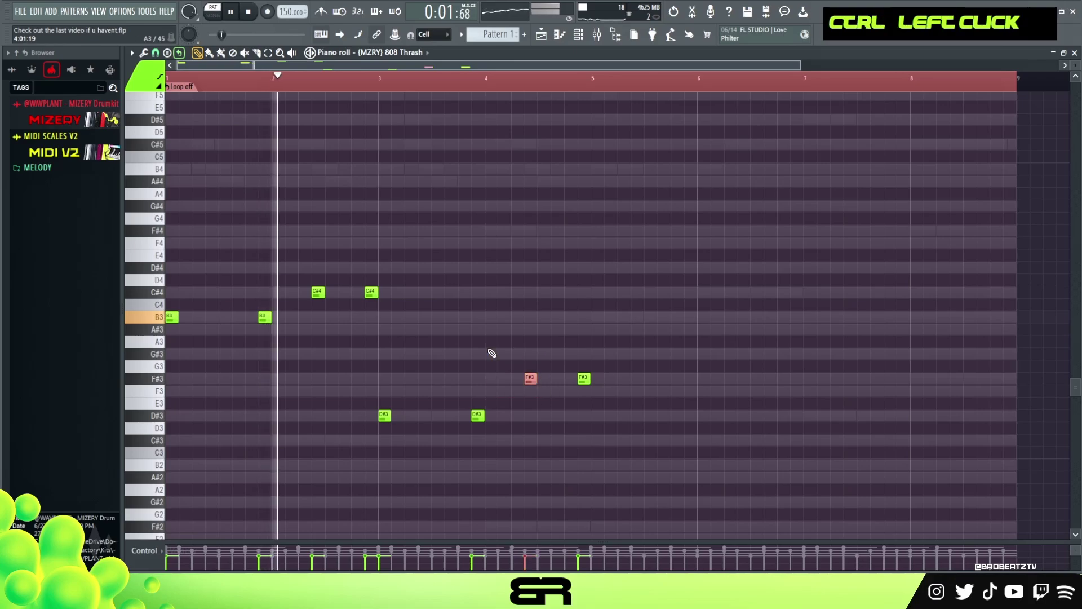
# Move the C#4 pair in bar 2 and the F#3 pair in bar 4 to beats 2 and 3.5 of their bars
pyautogui.moveTo(345, 309); pyautogui.dragTo(304, 275)
pyautogui.press('space')
pyautogui.moveTo(399, 309); pyautogui.dragTo(345, 296)
pyautogui.press('space')
pyautogui.rightClick(331, 298)
pyautogui.moveTo(587, 382); pyautogui.dragTo(561, 382)
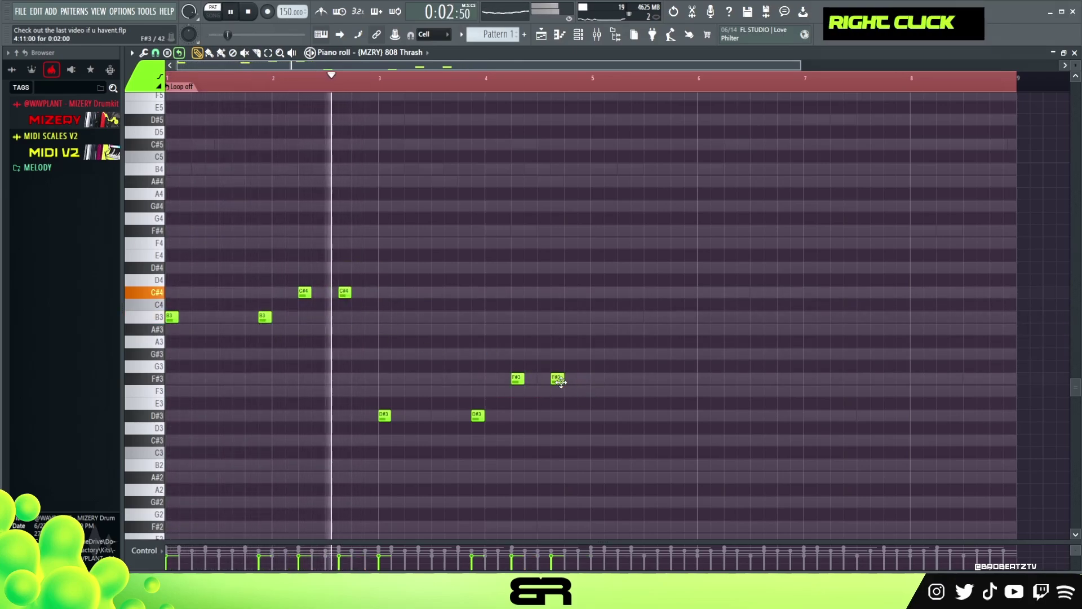
# Lower the second B3 note of the 808 line by one octave
pyautogui.moveTo(273, 297); pyautogui.dragTo(262, 333)
pyautogui.hotkey('ctrl', 'Down')
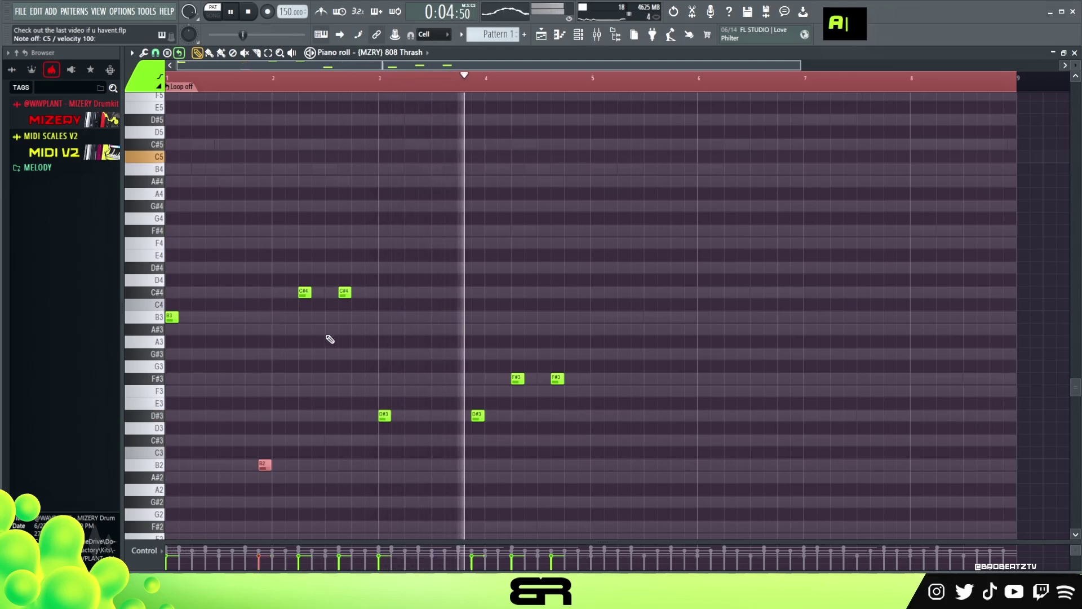
pyautogui.hotkey('ctrl', 'Up')
pyautogui.hotkey('ctrl', 'Down')
# Raise all the 808 notes by one octave and increase their velocity to maximum during playback
pyautogui.rightClick(504, 256)
pyautogui.hotkey('ctrl', 'a')
pyautogui.hotkey('ctrl', 'Up')
pyautogui.press('space')
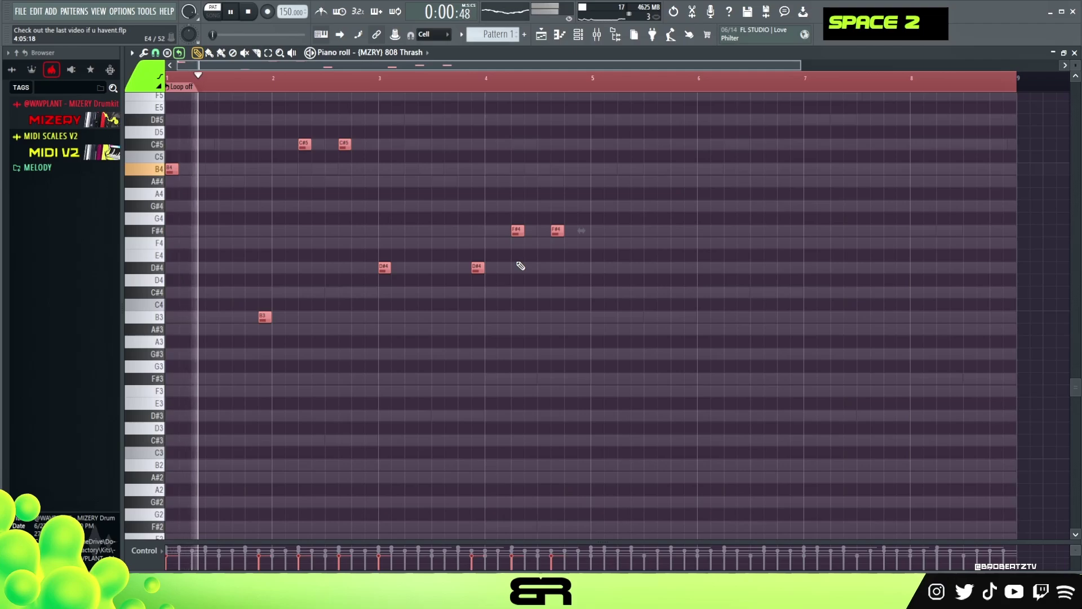
pyautogui.keyDown('alt'); pyautogui.scroll(5, 514, 343); pyautogui.keyUp('alt')
pyautogui.rightClick(575, 357)
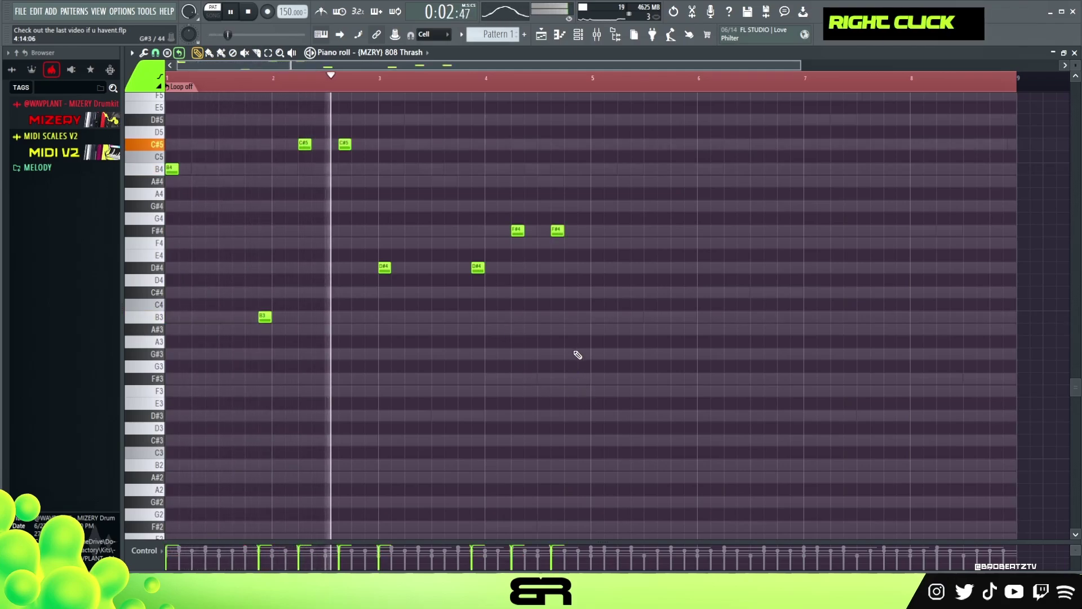
# Duplicate the four-bar 808 line into bars 5–8 and stop playback
pyautogui.hotkey('ctrl', 'a')
pyautogui.keyDown('shift'); pyautogui.moveTo(170, 170); pyautogui.dragTo(595, 208); pyautogui.keyUp('shift')
pyautogui.rightClick(618, 162)
pyautogui.press('space')
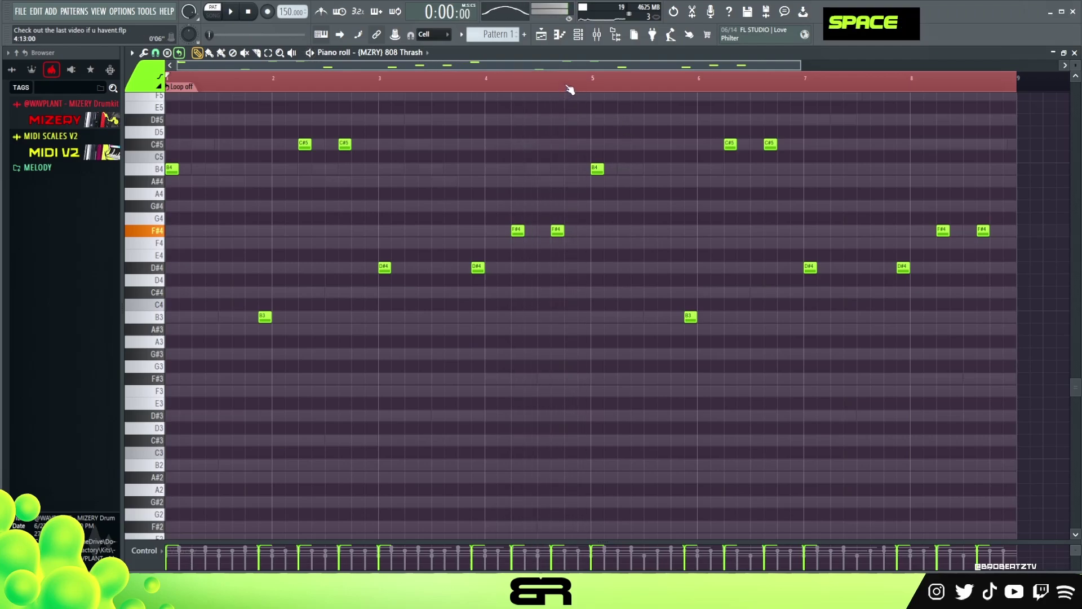
# Clear the time selection, then copy the 808 Thrash notes into Kick Hurt and open them in the piano roll
pyautogui.doubleClick(568, 88)
pyautogui.click(579, 36)
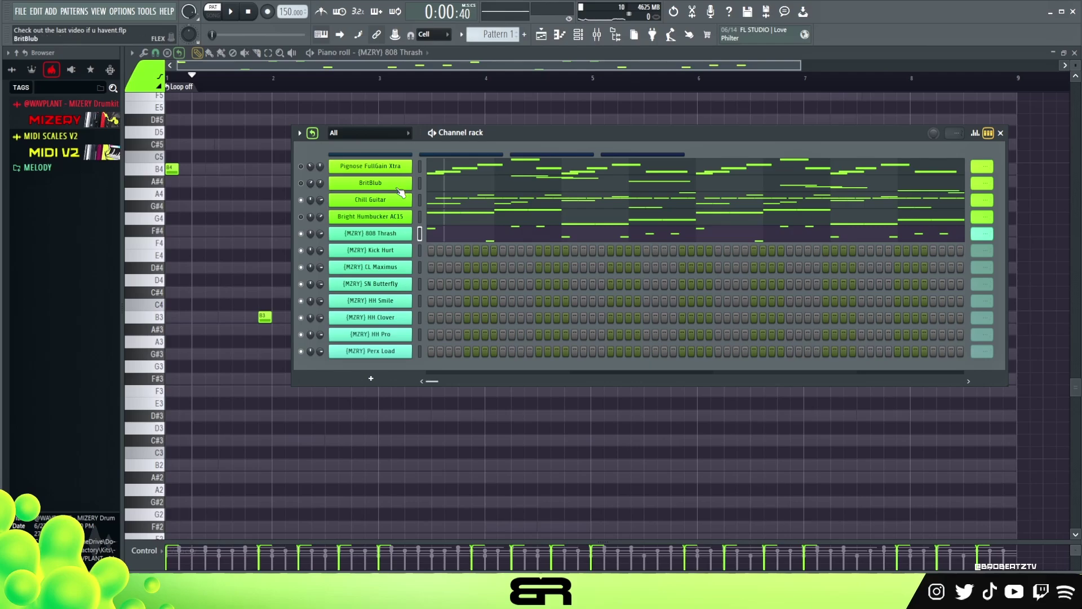
pyautogui.rightClick(394, 234)
pyautogui.click(530, 244)
pyautogui.rightClick(381, 250)
pyautogui.click(528, 270)
pyautogui.click(507, 252)
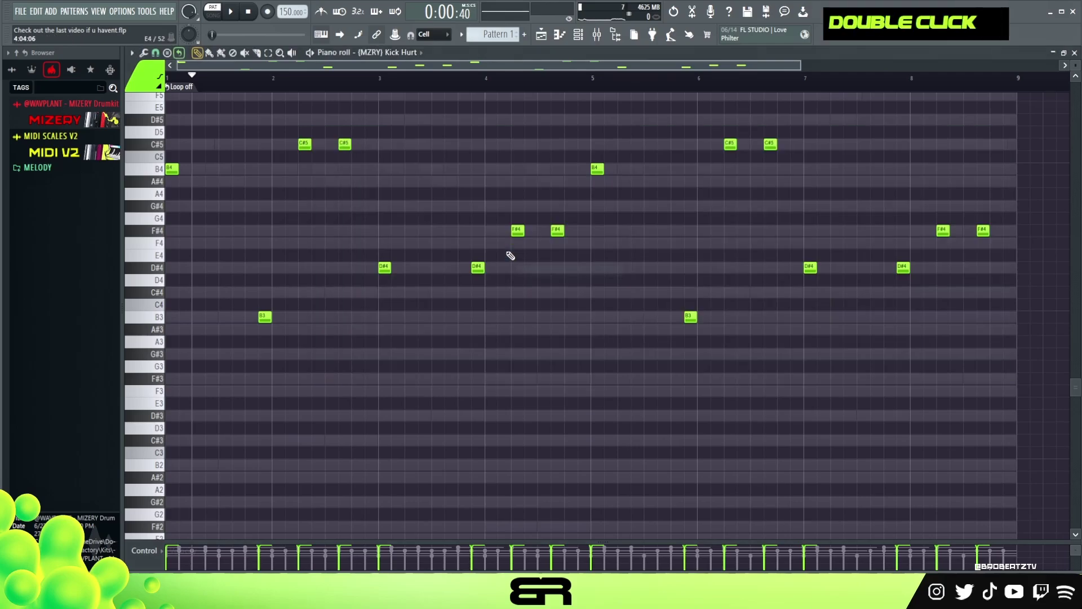
# Flatten all the Kick Hurt notes to C5 with the Limit tool
pyautogui.hotkey('ctrl', 'a')
pyautogui.hotkey('alt', 'k')
pyautogui.press('Return')
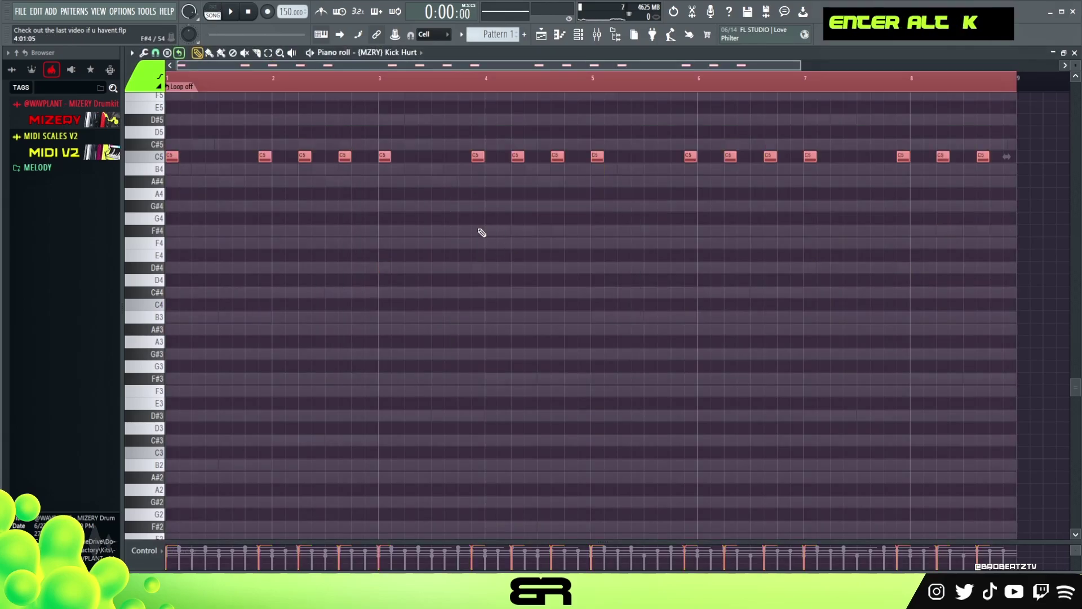
# Layer a copy of all the Kick Hurt notes one semitone lower at B4, clear the selection, and play the pattern
pyautogui.keyDown('shift'); pyautogui.moveTo(173, 156); pyautogui.dragTo(173, 169); pyautogui.keyUp('shift')
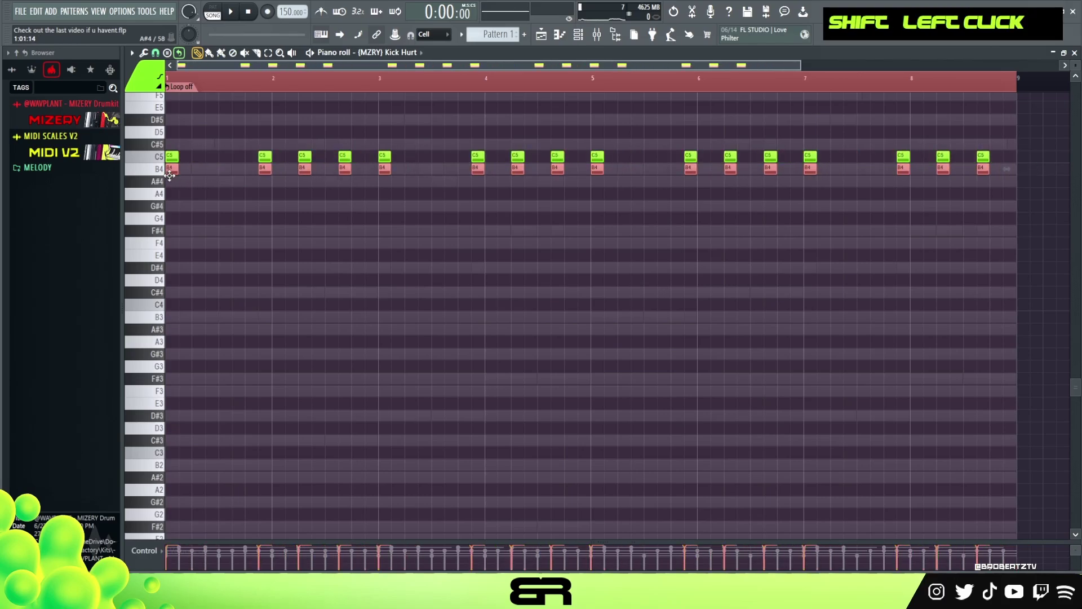
pyautogui.scroll(5, 257, 214)
pyautogui.rightClick(261, 333)
pyautogui.keyDown('ctrl'); pyautogui.moveTo(243, 322); pyautogui.dragTo(324, 382); pyautogui.keyUp('ctrl')
pyautogui.press('space')
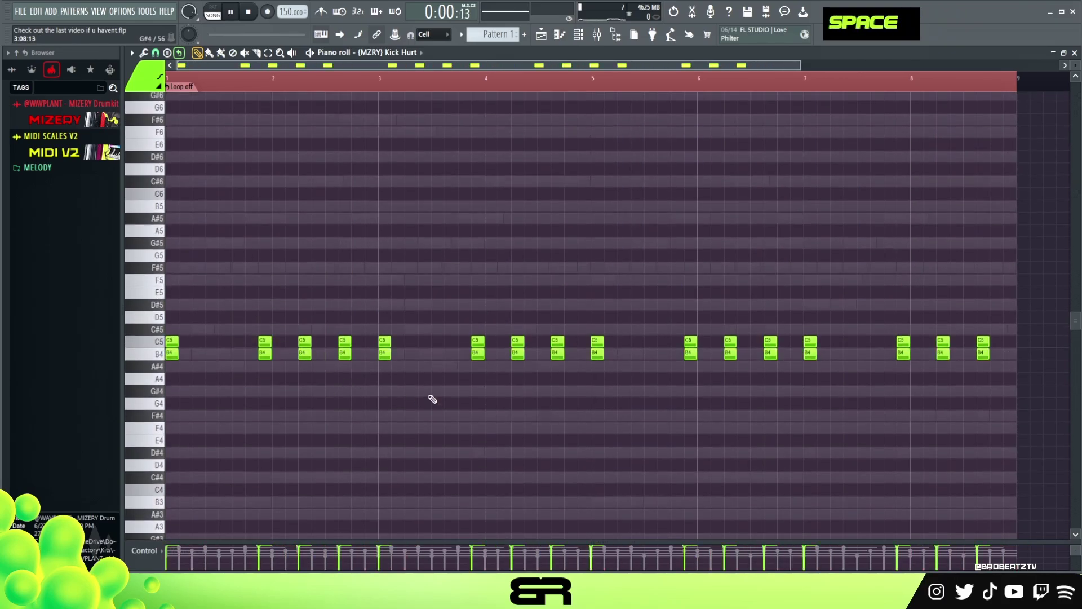
pyautogui.doubleClick(242, 83)
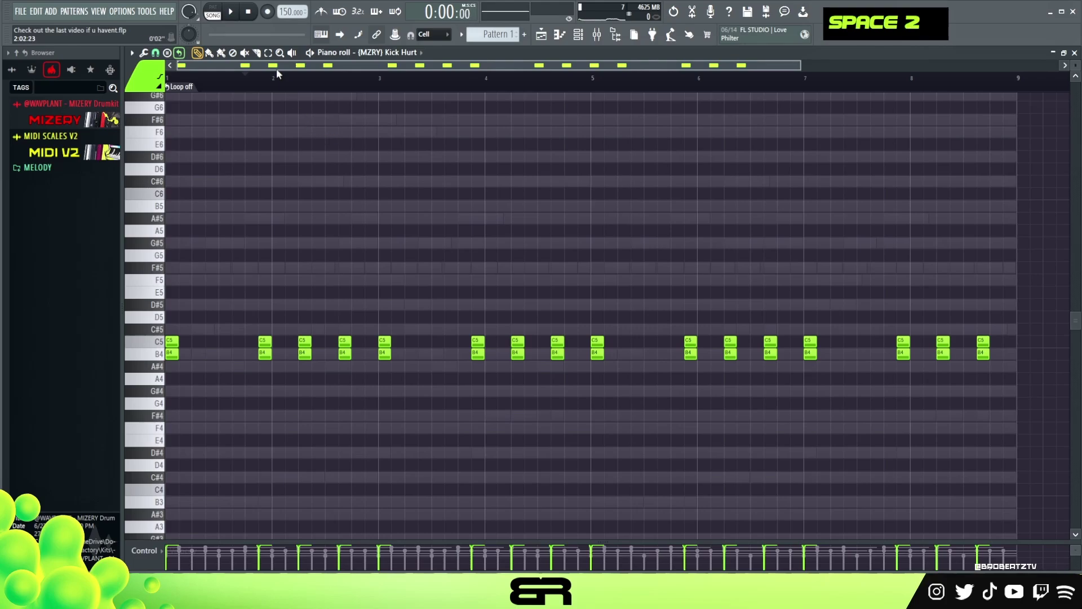
pyautogui.rightClick(471, 197)
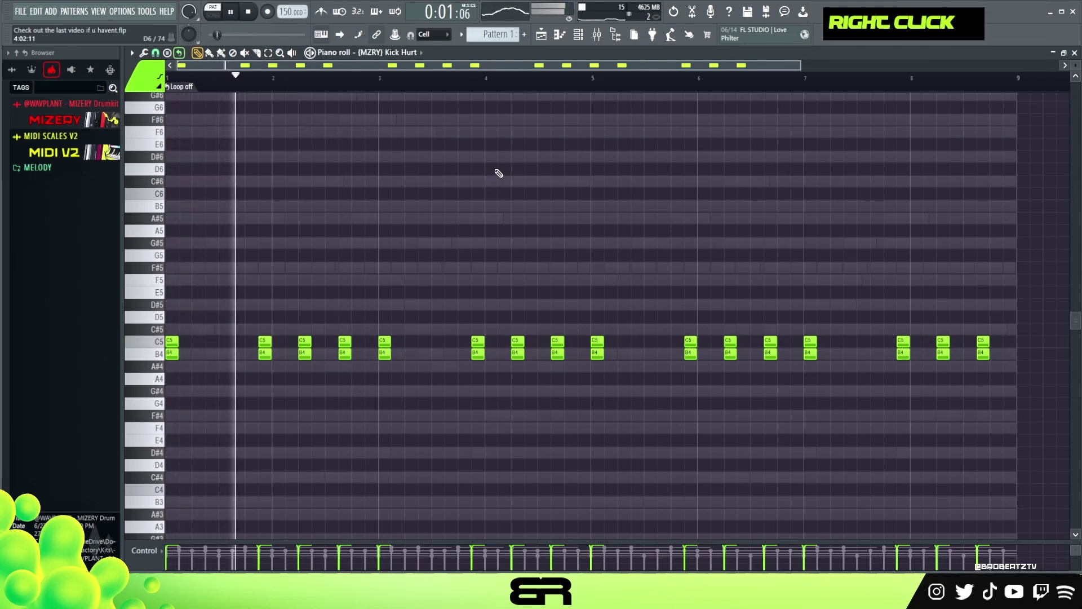
pyautogui.press('space')
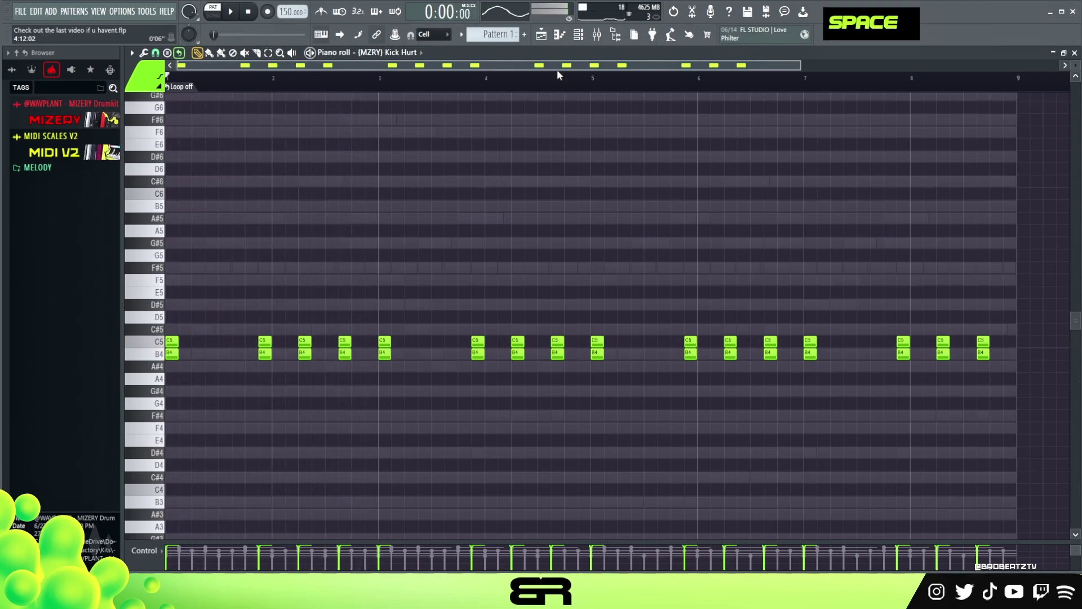
# Place CL Maximus claps on steps 9 and 25, loop the channel at 32 steps, and raise the clap velocity
pyautogui.click(579, 34)
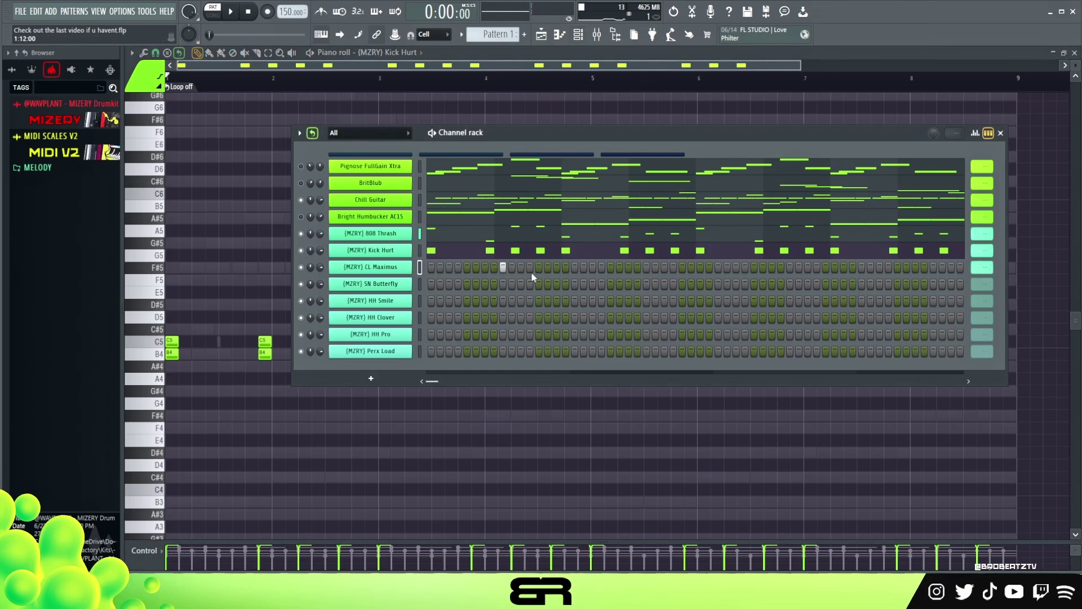
pyautogui.rightClick(974, 269)
pyautogui.click(1010, 345)
pyautogui.rightClick(398, 267)
pyautogui.click(475, 266)
pyautogui.keyDown('alt'); pyautogui.scroll(9, 509, 280); pyautogui.keyUp('alt')
# Fill HH Smile on every second step and place an SN Butterfly hit on step 15
pyautogui.click(593, 35)
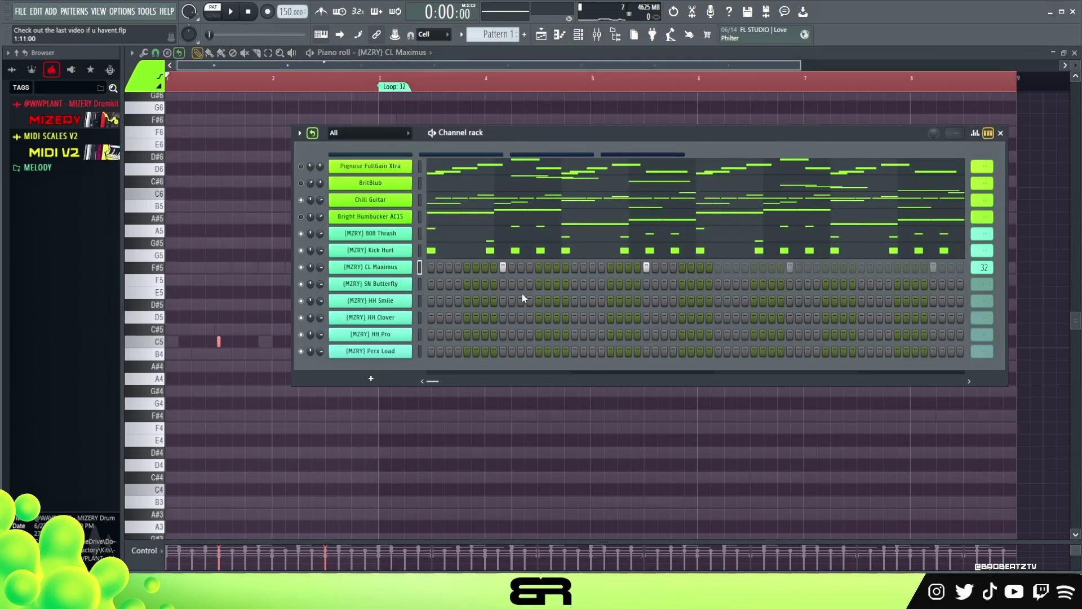
pyautogui.rightClick(407, 308)
pyautogui.click(616, 336)
pyautogui.press('space')
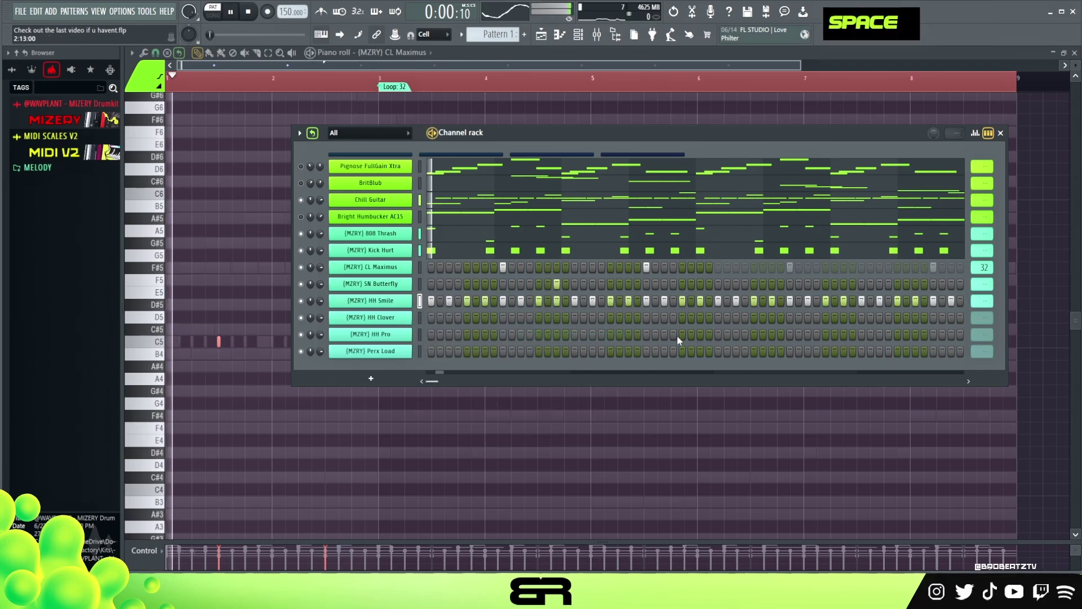
# Add HH Clover hits on steps 13 and 5, restarting playback repeatedly to check the rhythm
pyautogui.press('space')
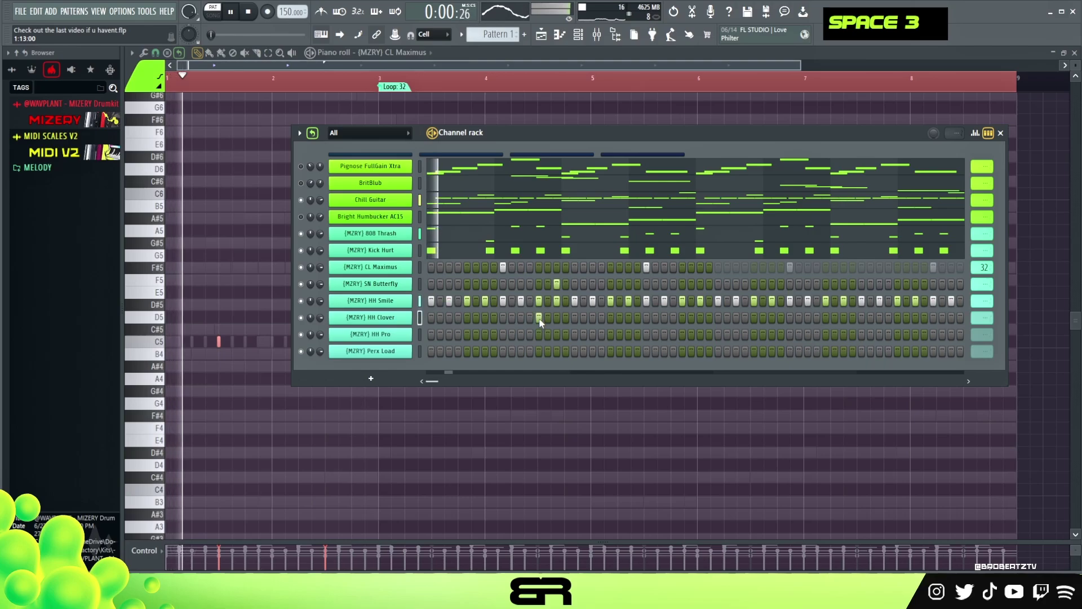
pyautogui.press('space')
pyautogui.press('space')
pyautogui.click(466, 318)
pyautogui.press('space')
pyautogui.press('space')
pyautogui.press('space')
pyautogui.press('space')
pyautogui.press('space')
pyautogui.press('space')
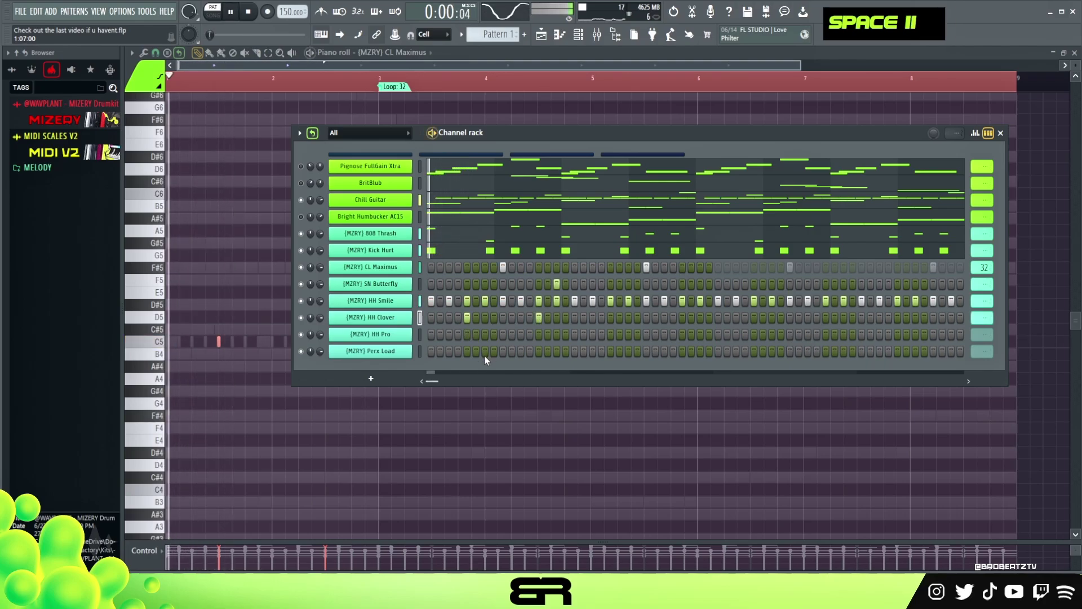
pyautogui.press('space')
pyautogui.press('space')
# Add Perx Load hits on steps 7 and 5, restarting playback to check them
pyautogui.click(484, 352)
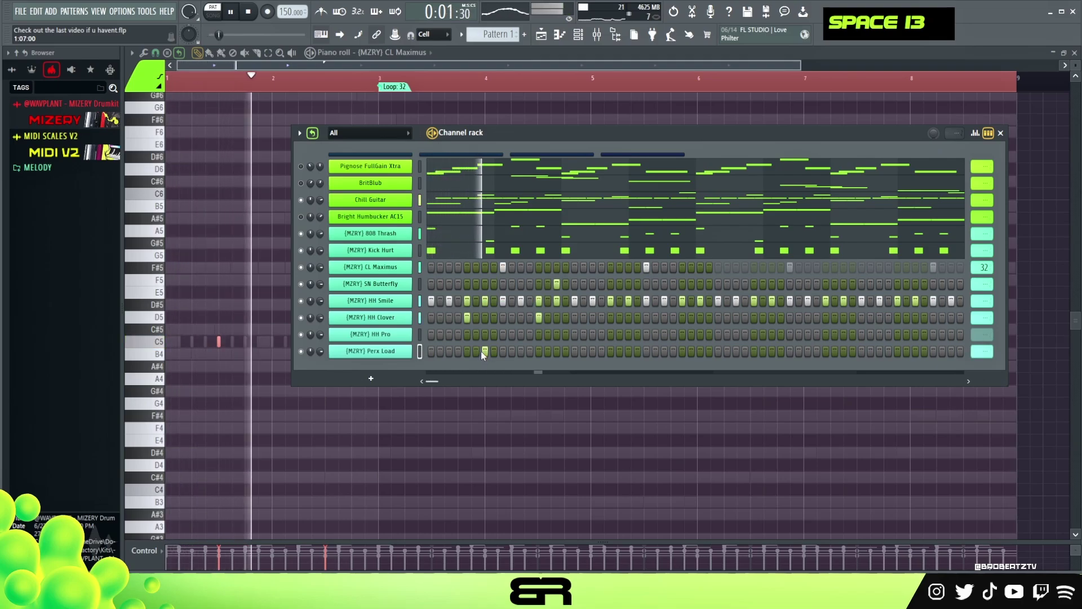
pyautogui.press('space')
pyautogui.press('space')
pyautogui.click(467, 352)
pyautogui.press('space')
pyautogui.press('space')
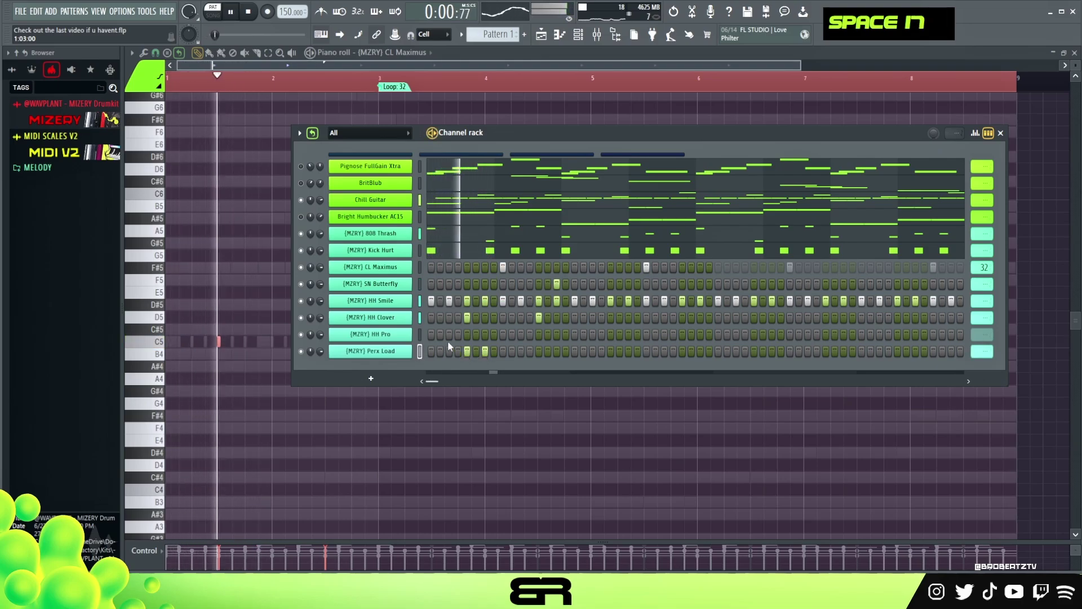
# Place an HH Pro hit on step 1 and restart playback to hear it in the beat
pyautogui.press('space')
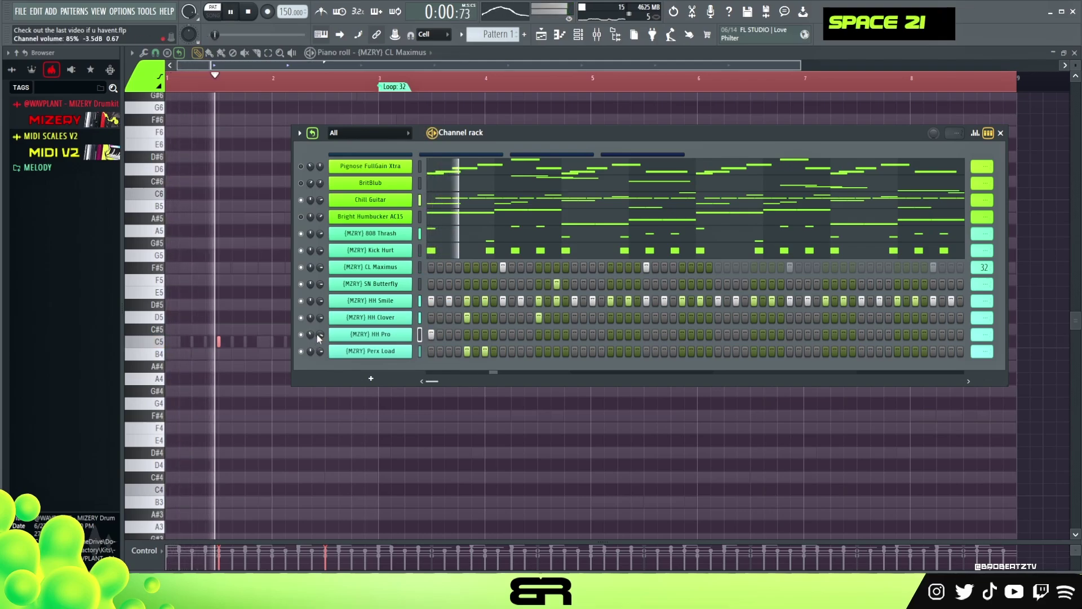
pyautogui.press('space')
pyautogui.press('space')
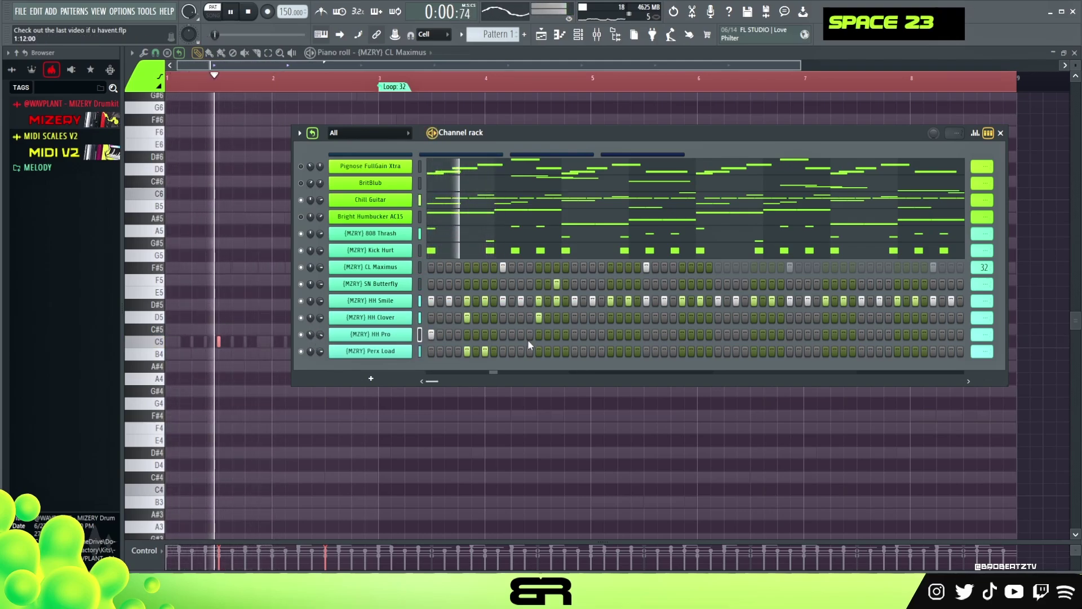
# Add an HH Pro hit on step 17 and loop the channel at 32 steps
pyautogui.click(574, 334)
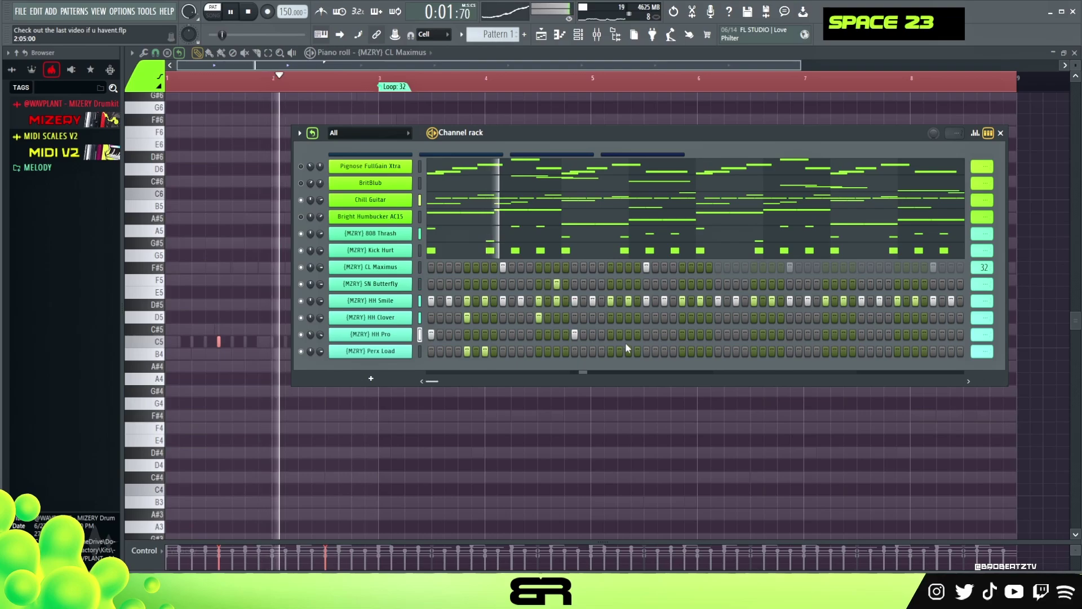
pyautogui.press('space')
pyautogui.click(973, 335)
# Add Perx Load hits on steps 19 and 21, restarting playback to check the rhythm
pyautogui.rightClick(987, 352)
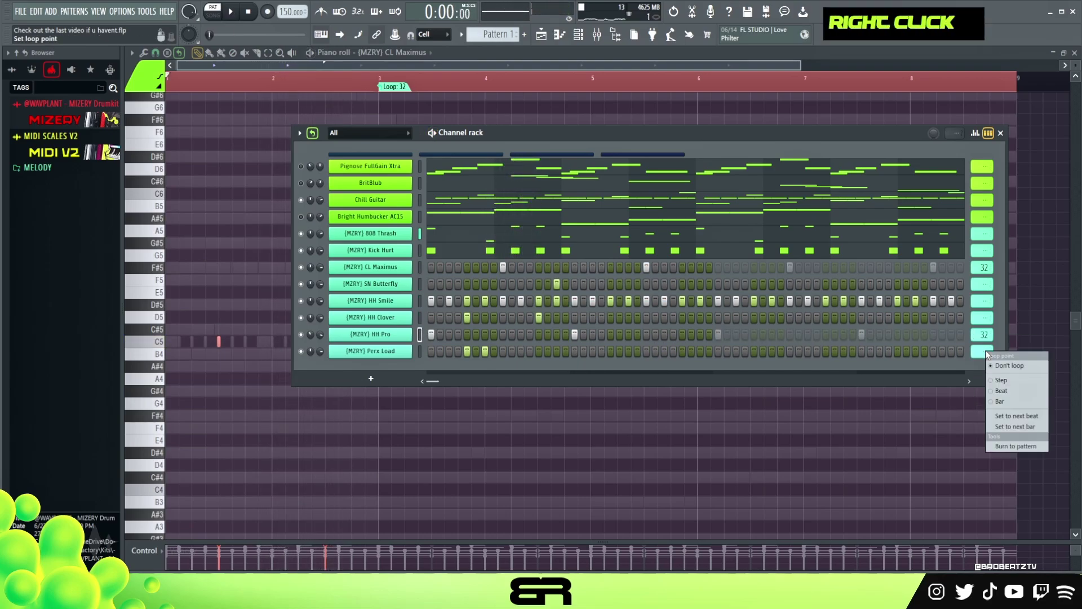
pyautogui.click(592, 351)
pyautogui.press('space')
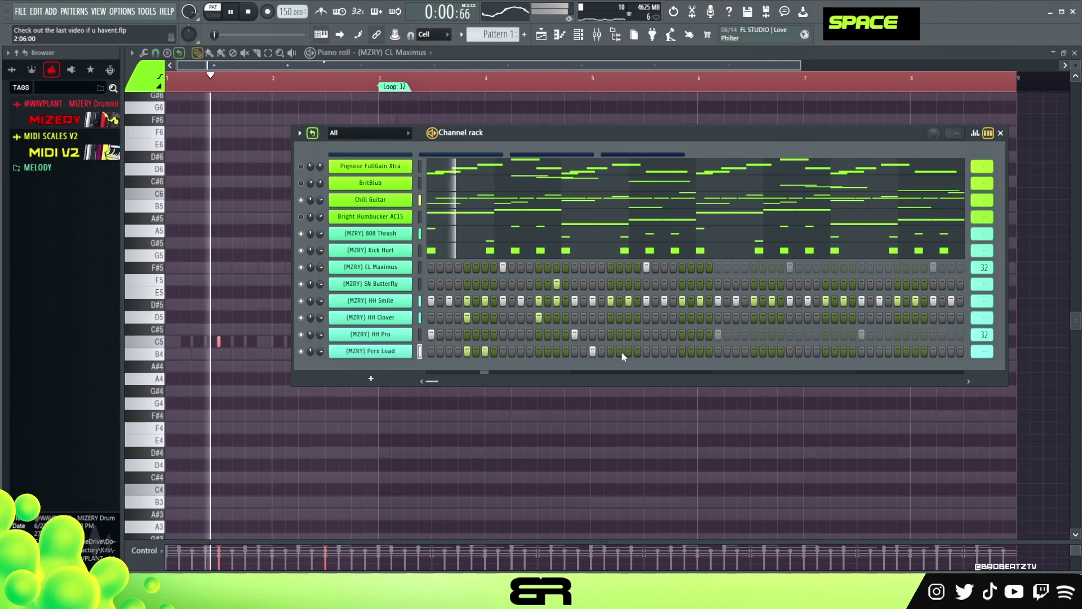
pyautogui.click(611, 351)
pyautogui.press('space')
pyautogui.press('space')
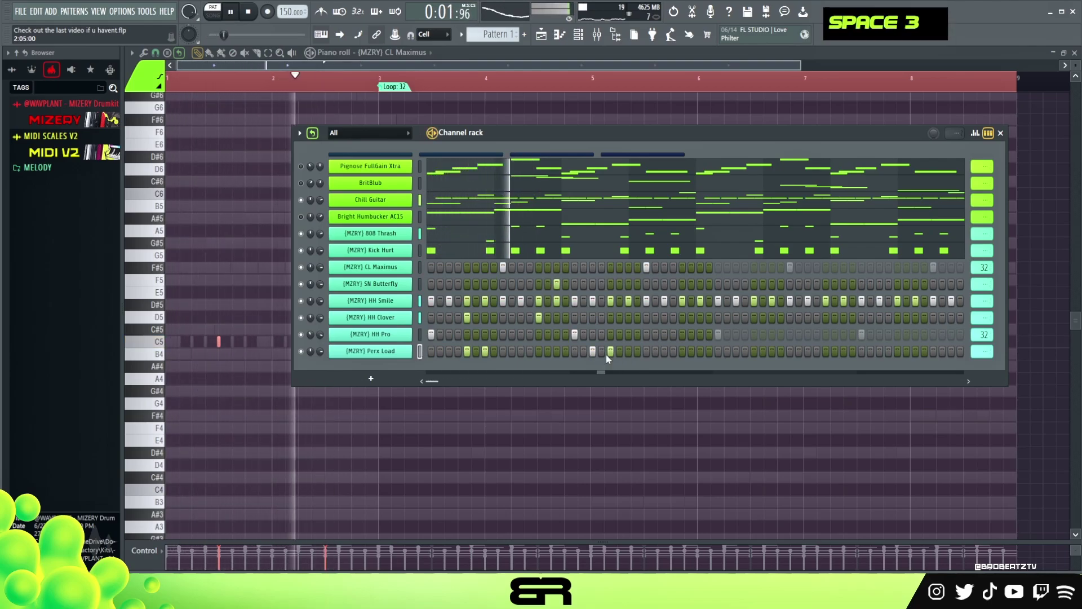
pyautogui.press('space')
pyautogui.press('space')
pyautogui.click(975, 134)
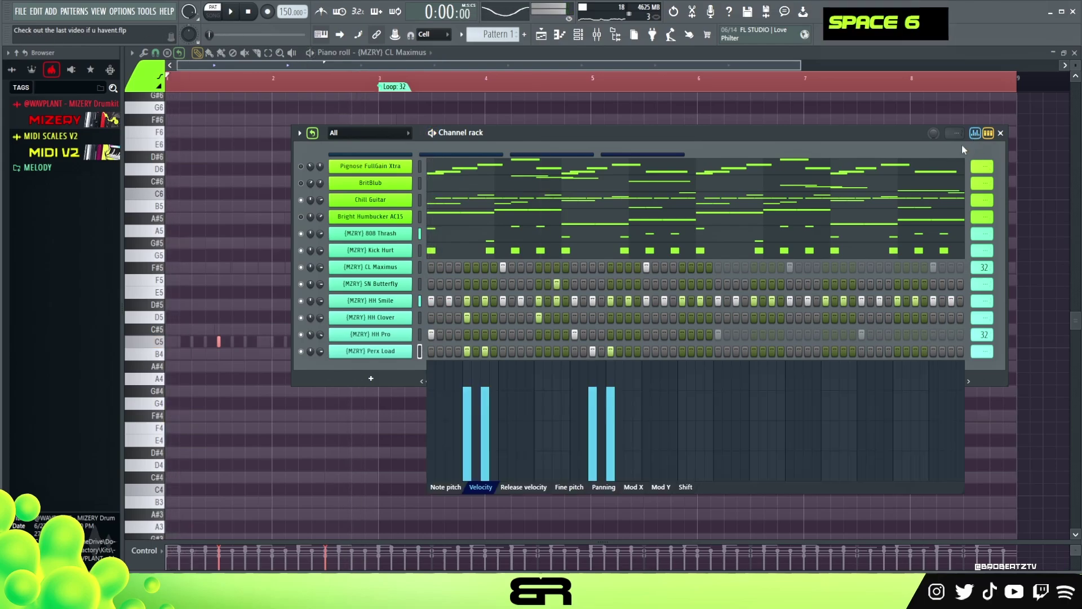
pyautogui.click(468, 451)
pyautogui.click(484, 388)
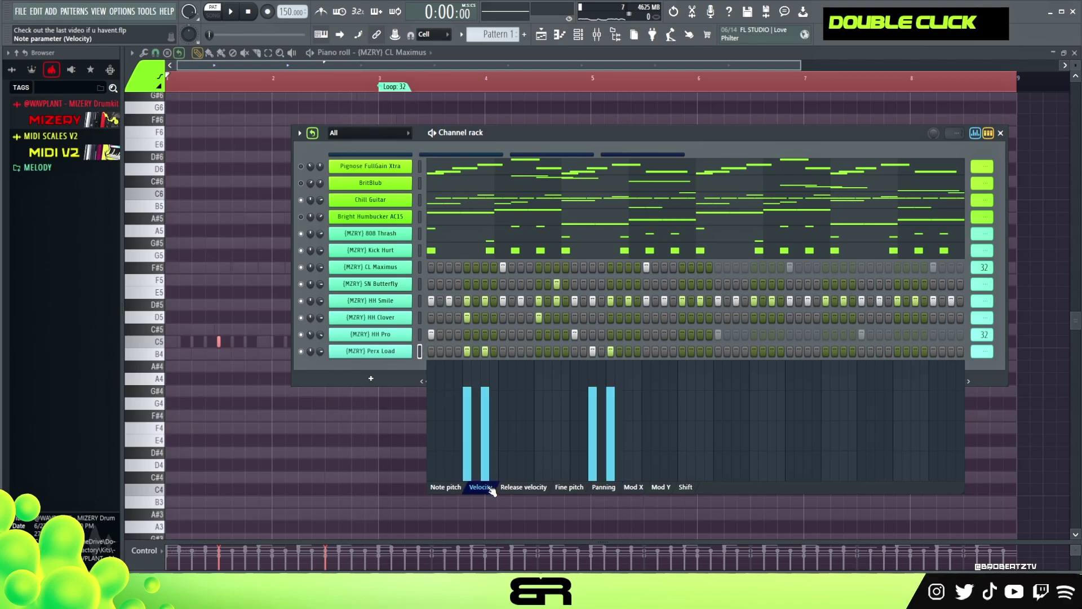
pyautogui.click(988, 134)
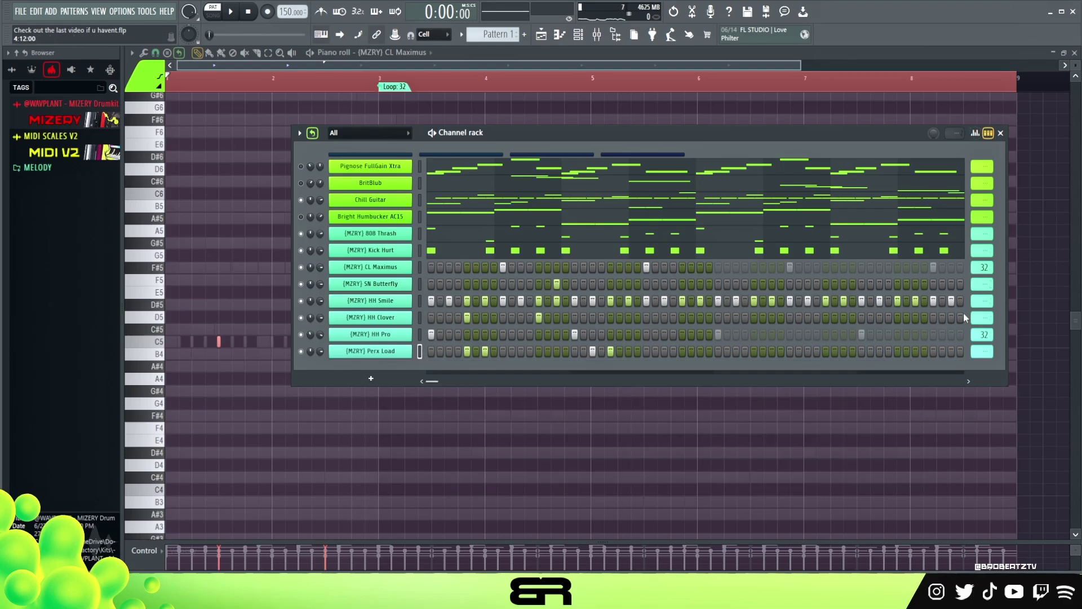
# Loop Perx Load at 32 steps and HH Clover at 16 steps, checking them in playback
pyautogui.click(979, 351)
pyautogui.click(1009, 424)
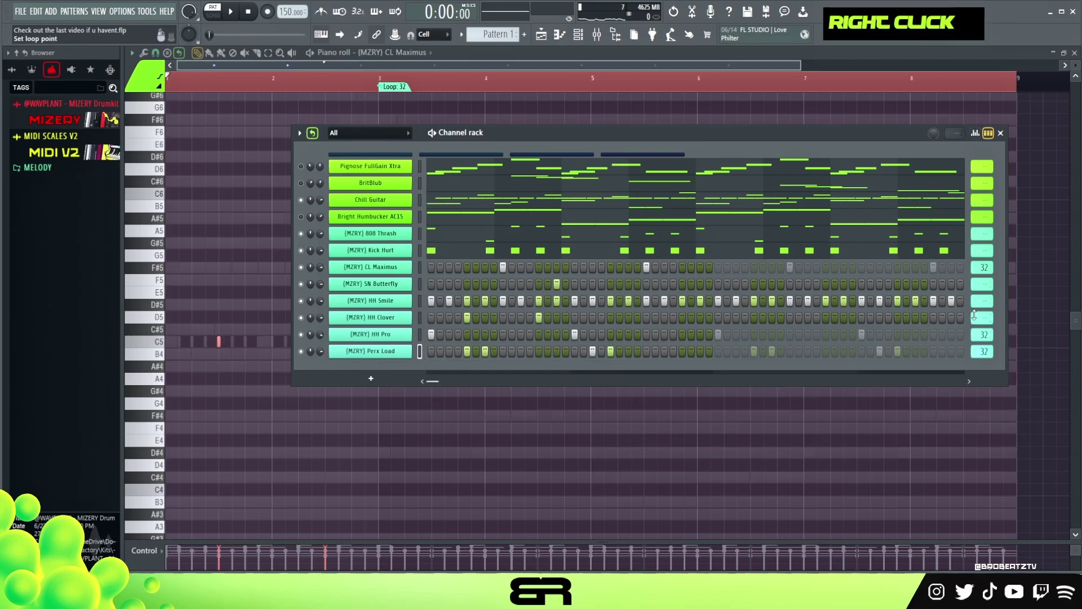
pyautogui.press('space')
pyautogui.rightClick(982, 317)
pyautogui.click(998, 393)
pyautogui.press('space')
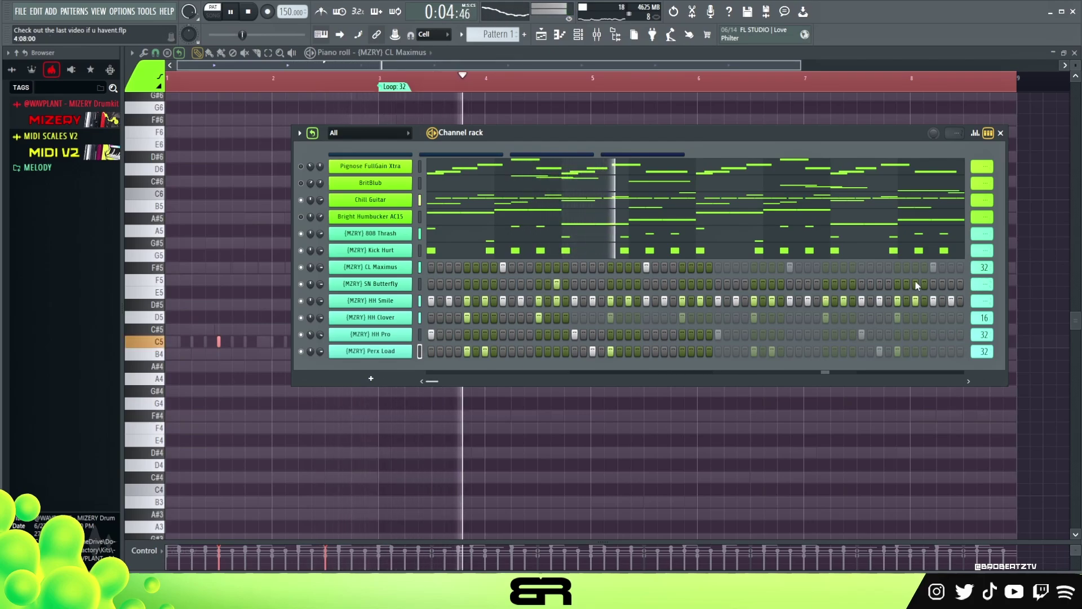
# Place SN Butterfly hits on steps 47, 51 and 19 and remove its hit on step 15, checking them in playback
pyautogui.click(880, 284)
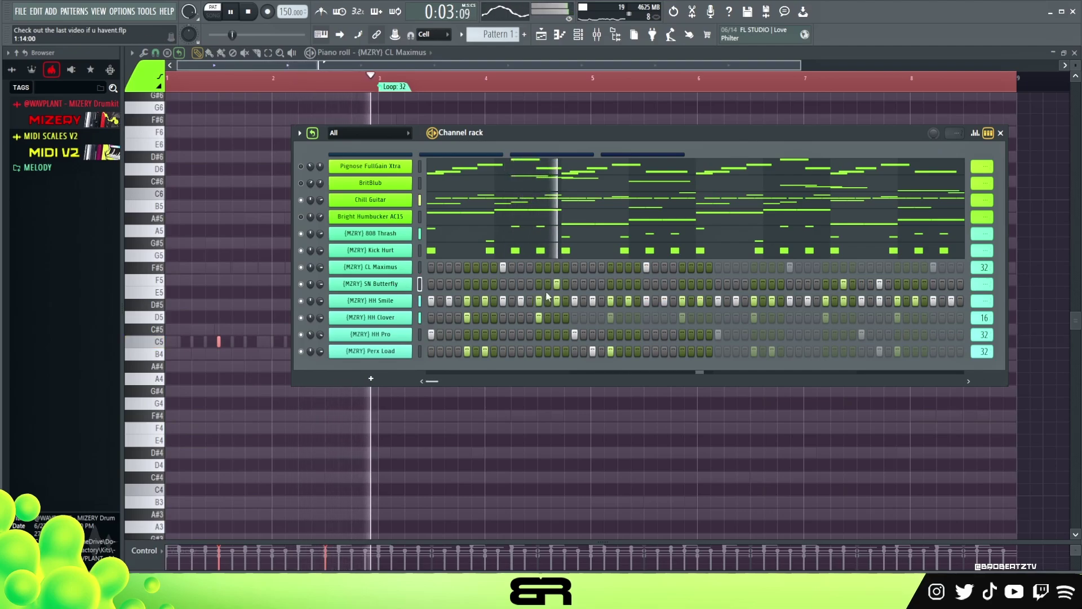
pyautogui.press('space')
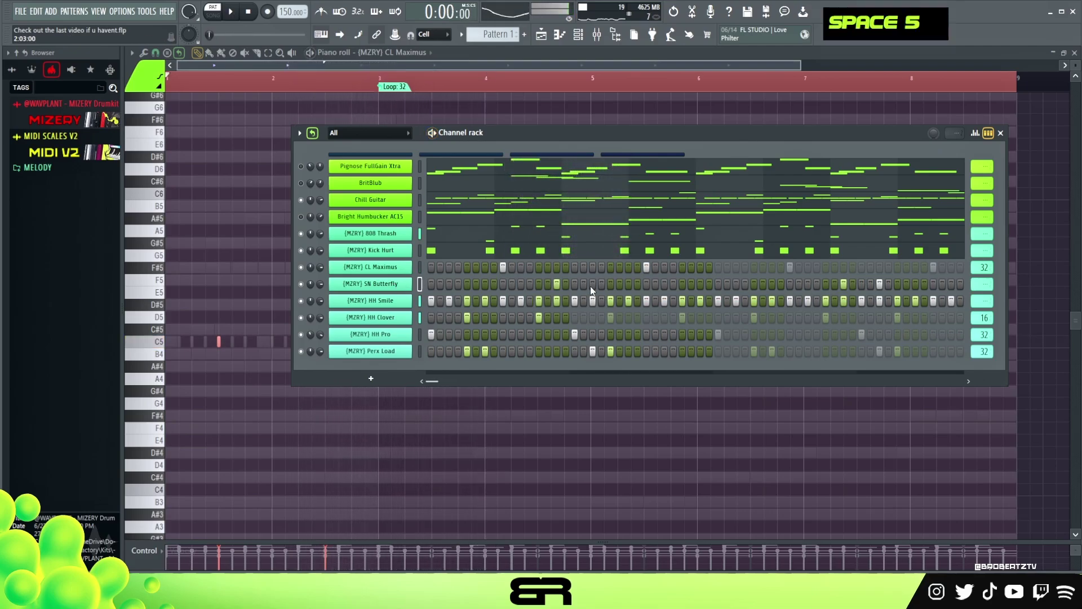
pyautogui.press('space')
pyautogui.click(592, 286)
pyautogui.rightClick(555, 284)
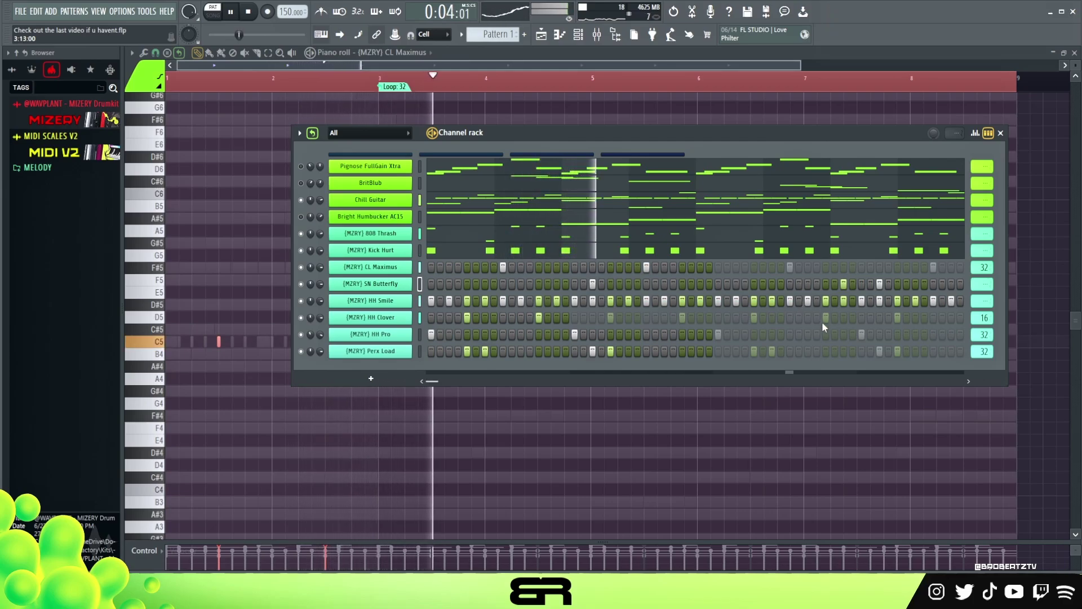
pyautogui.press('space')
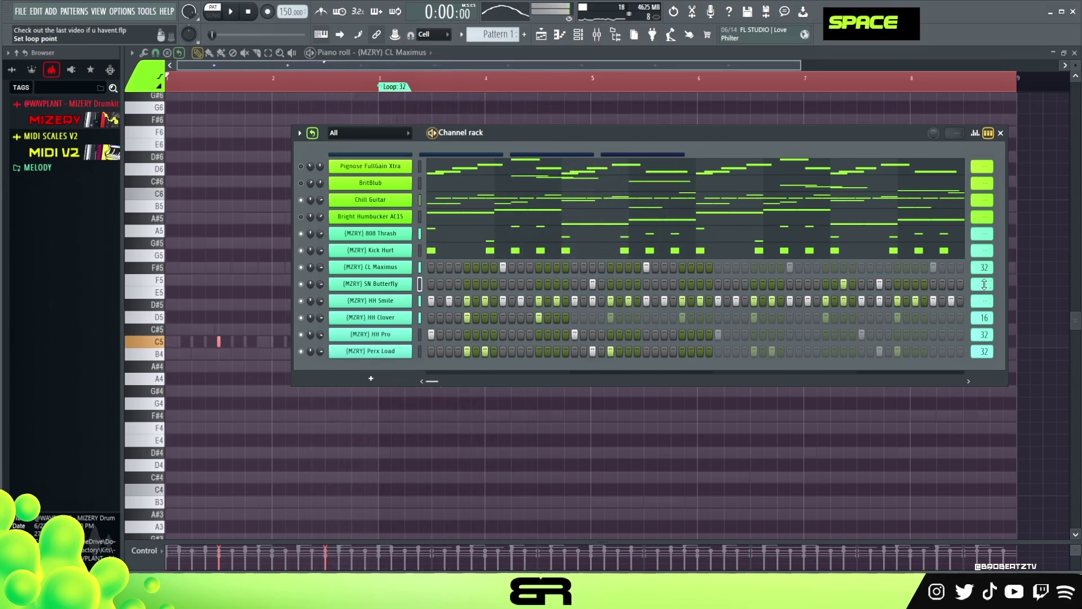
# Loop SN Butterfly at 64 steps and set the HH Smile loop to 112 steps
pyautogui.rightClick(982, 284)
pyautogui.click(1007, 356)
pyautogui.rightClick(982, 302)
pyautogui.click(999, 365)
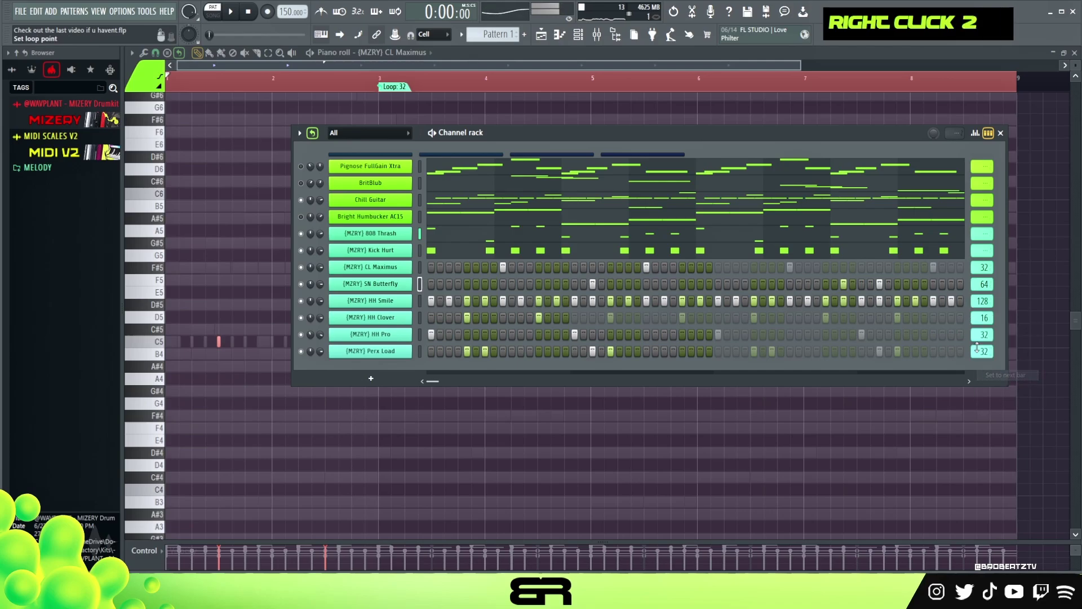
pyautogui.moveTo(984, 305); pyautogui.dragTo(984, 309)
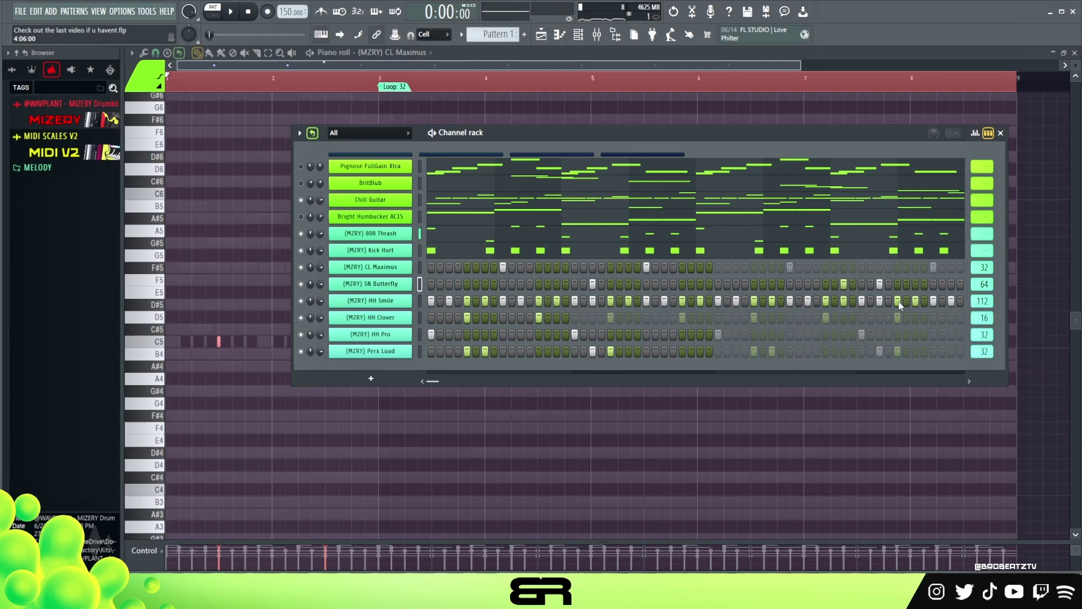
# Move the HH Smile loop point to 64 steps in the piano roll and delete all its notes from bar 5 onward
pyautogui.rightClick(397, 305)
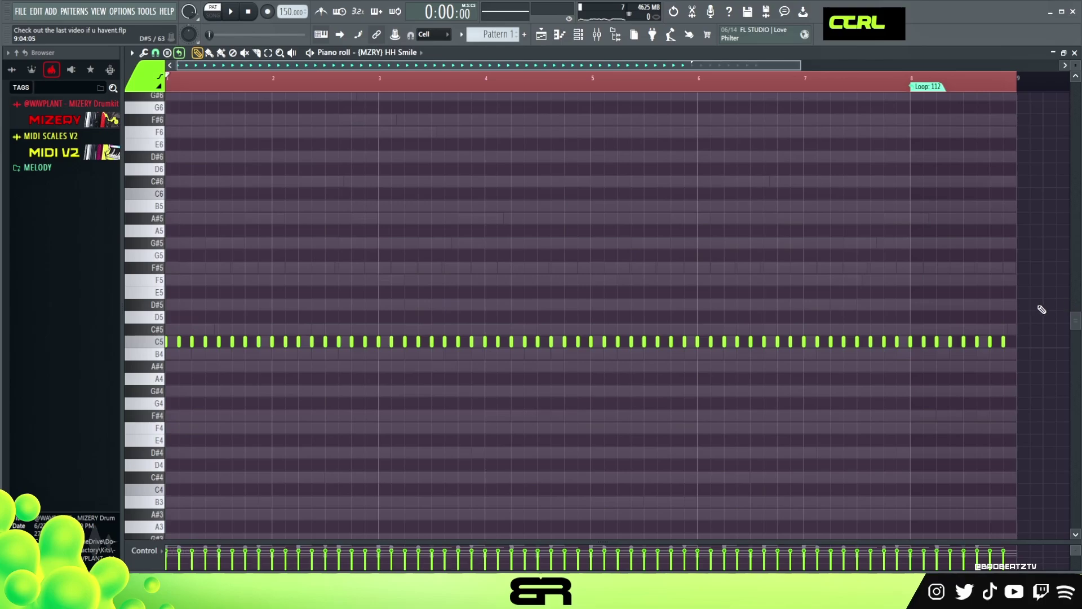
pyautogui.moveTo(911, 89)
pyautogui.mouseDown()
pyautogui.moveTo(483, 120)
pyautogui.moveTo(259, 164)
pyautogui.moveTo(611, 148)
pyautogui.moveTo(587, 151)
pyautogui.mouseUp()
pyautogui.moveTo(1031, 286); pyautogui.dragTo(583, 411)
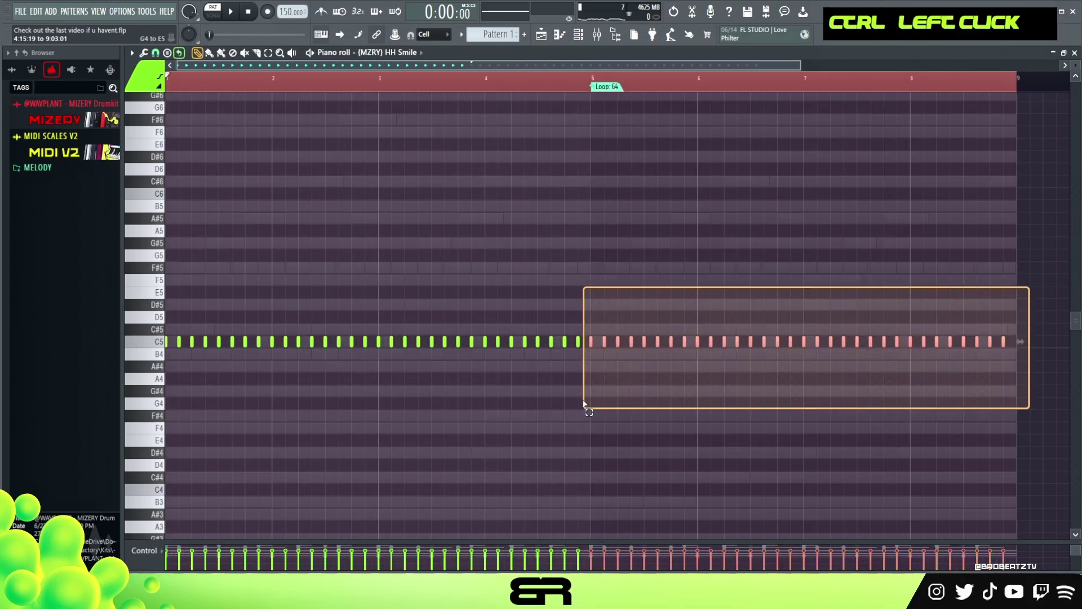
pyautogui.click(579, 35)
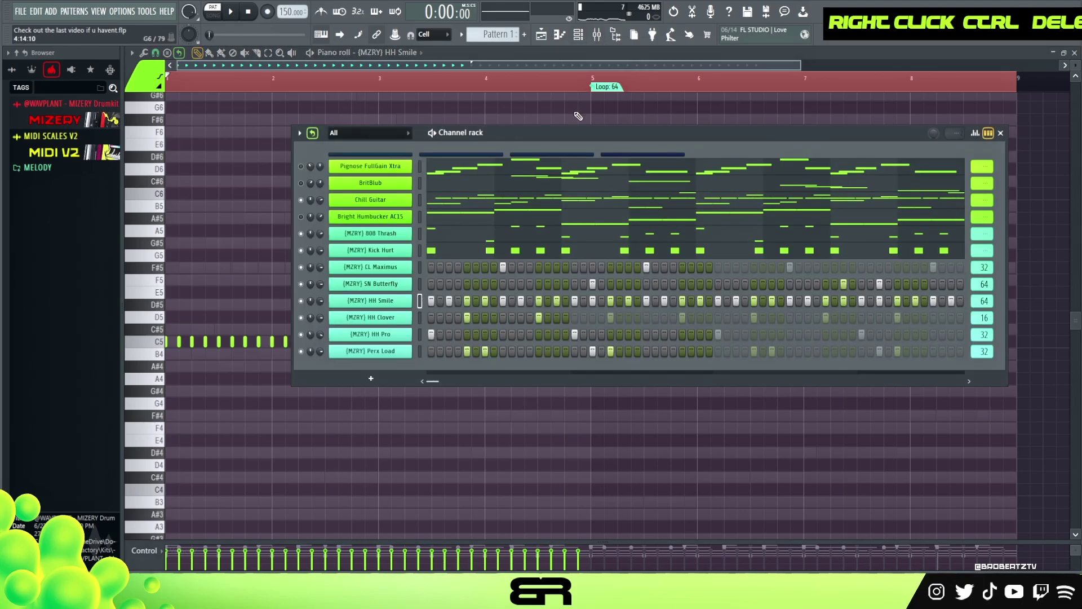
# Unmute the Pignose FullGain Xtra and BritBlub channels and play the full beat
pyautogui.press('space')
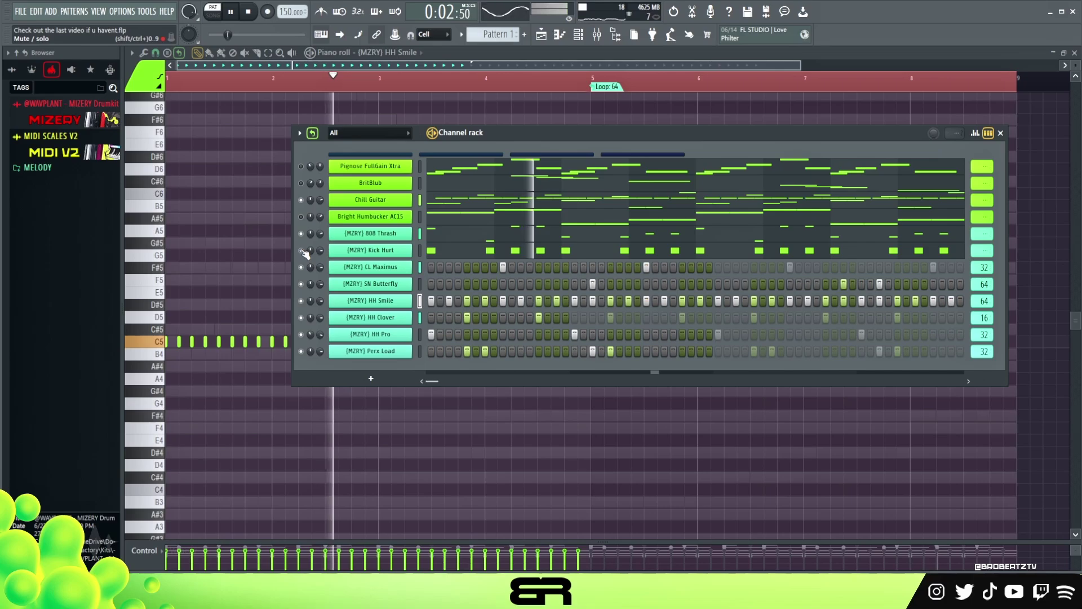
pyautogui.press('space')
pyautogui.doubleClick(302, 182)
pyautogui.press('space')
pyautogui.press('space')
pyautogui.press('space')
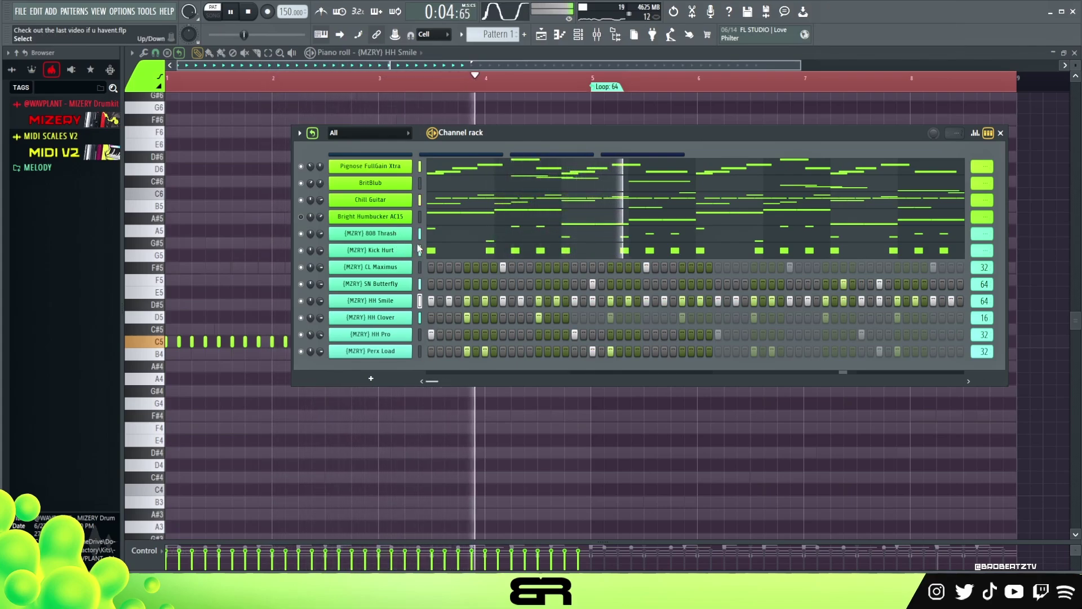
# Stop the beat, leave only the four melody channels unmuted, and open the mixer over the channel rack
pyautogui.moveTo(593, 141); pyautogui.dragTo(552, 141)
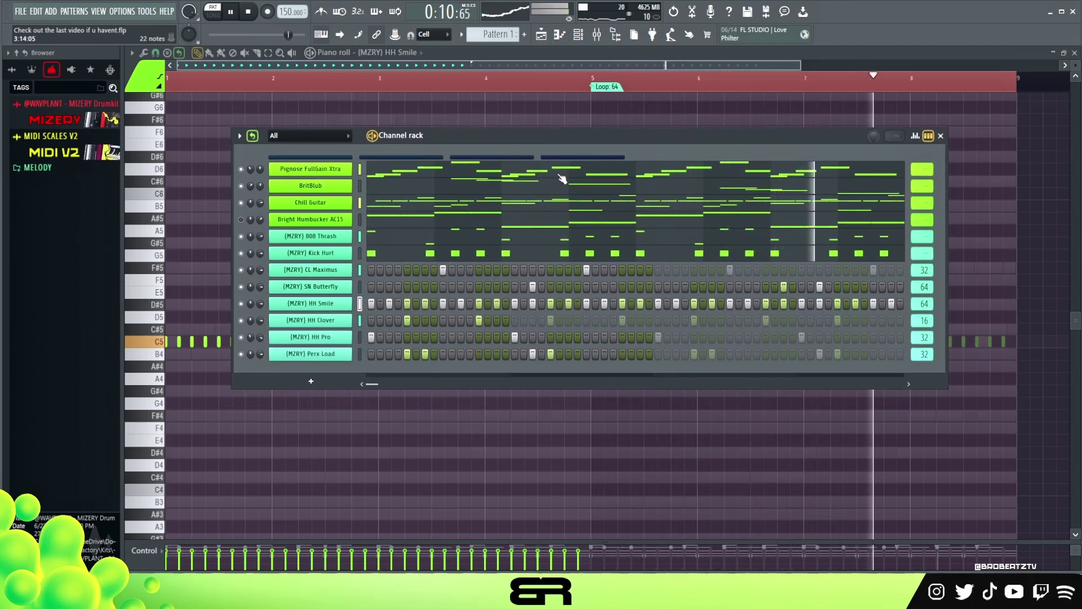
pyautogui.press('space')
pyautogui.moveTo(536, 138)
pyautogui.mouseDown()
pyautogui.moveTo(482, 188)
pyautogui.moveTo(533, 152)
pyautogui.moveTo(575, 168)
pyautogui.moveTo(508, 148)
pyautogui.moveTo(531, 143)
pyautogui.mouseUp()
pyautogui.moveTo(451, 143)
pyautogui.mouseDown()
pyautogui.moveTo(433, 151)
pyautogui.moveTo(453, 150)
pyautogui.mouseUp()
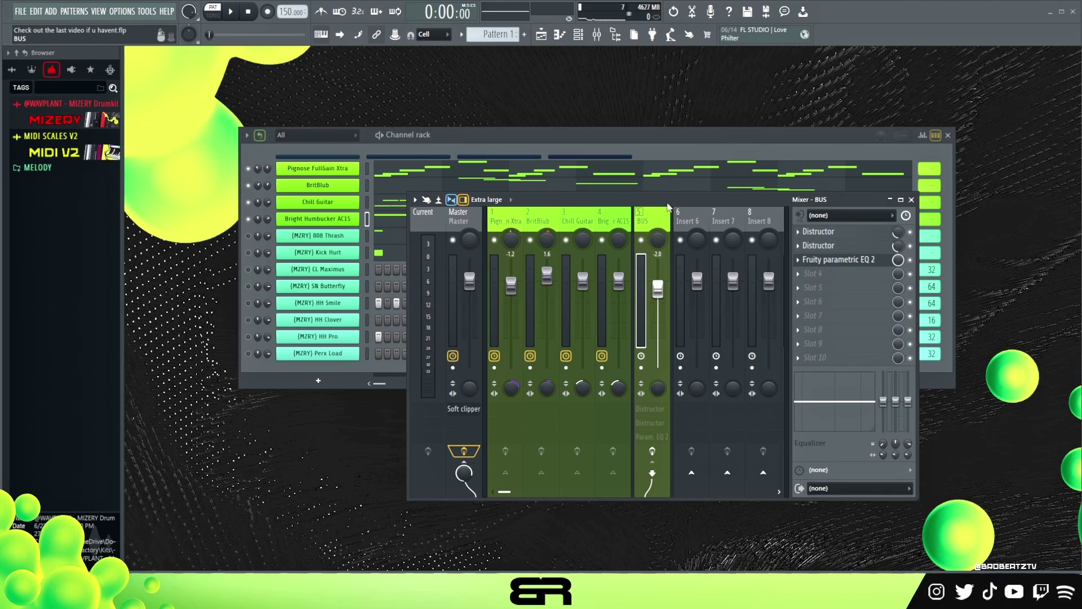
pyautogui.moveTo(665, 203); pyautogui.dragTo(667, 147)
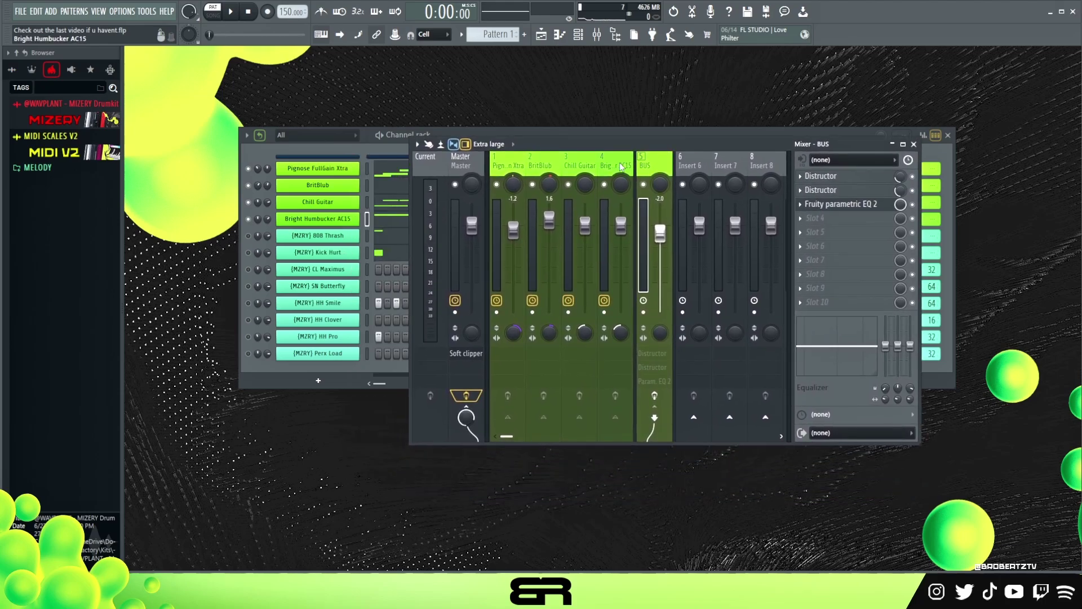
# Mute the Chill Guitar and Bright Humbucker AC15 mixer tracks and listen to the remaining melody layers
pyautogui.click(513, 163)
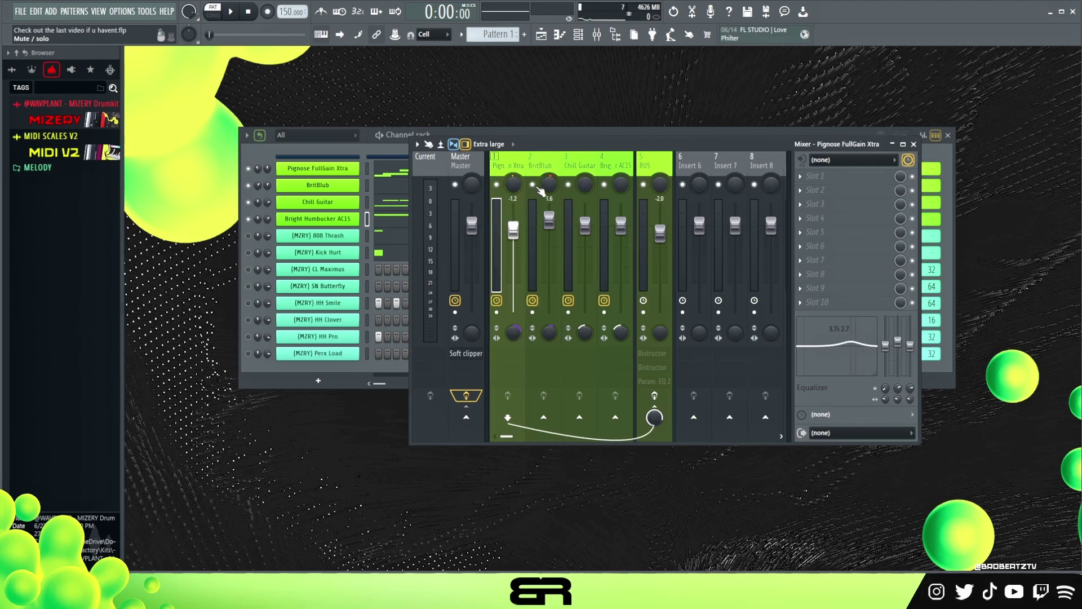
pyautogui.click(568, 185)
pyautogui.click(605, 184)
pyautogui.press('space')
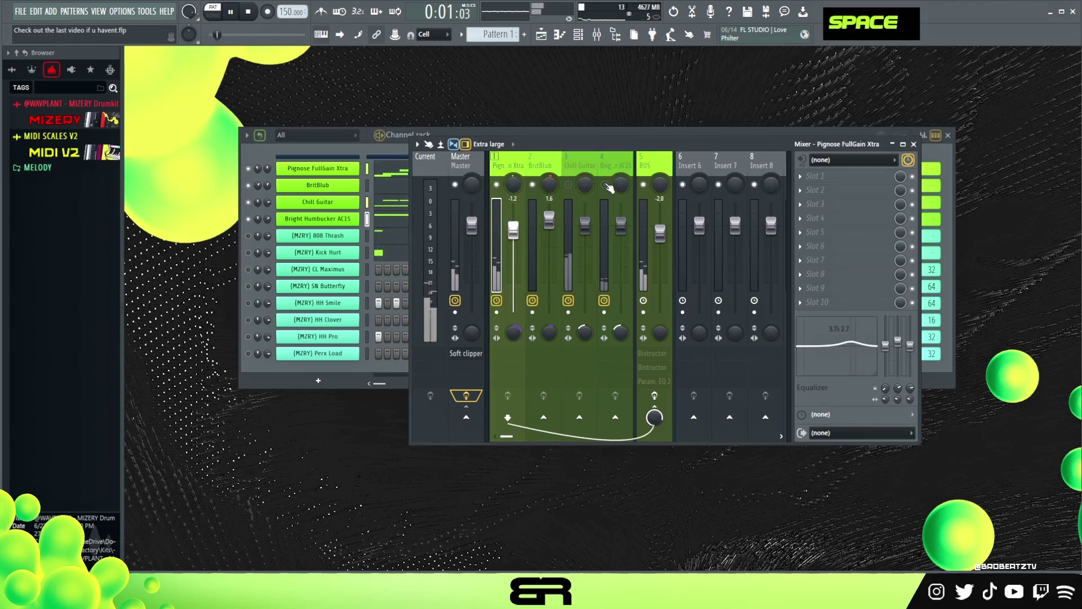
pyautogui.press('space')
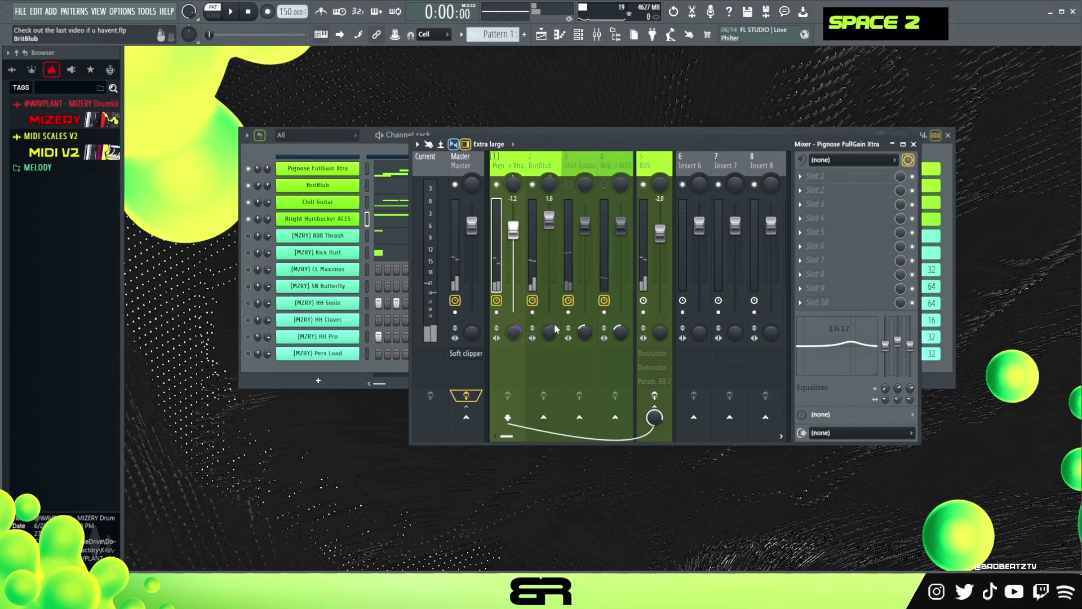
# Unmute Chill Guitar and Bright Humbucker AC15, mute BritBlub and Pignose FullGain Xtra, and listen to the result
pyautogui.click(577, 170)
pyautogui.click(613, 171)
pyautogui.click(568, 184)
pyautogui.click(605, 185)
pyautogui.click(532, 184)
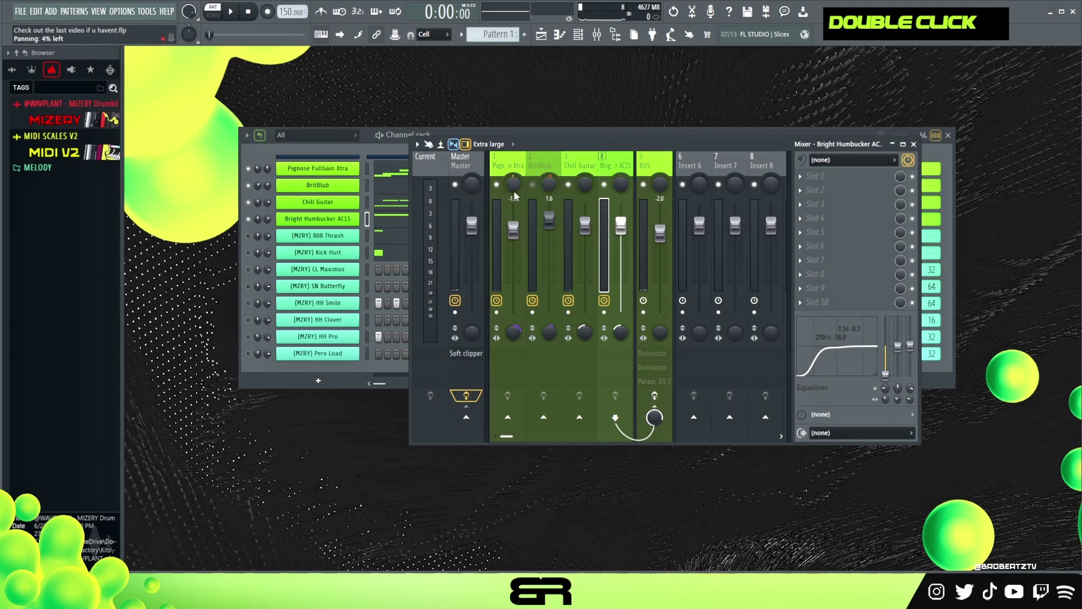
pyautogui.click(497, 185)
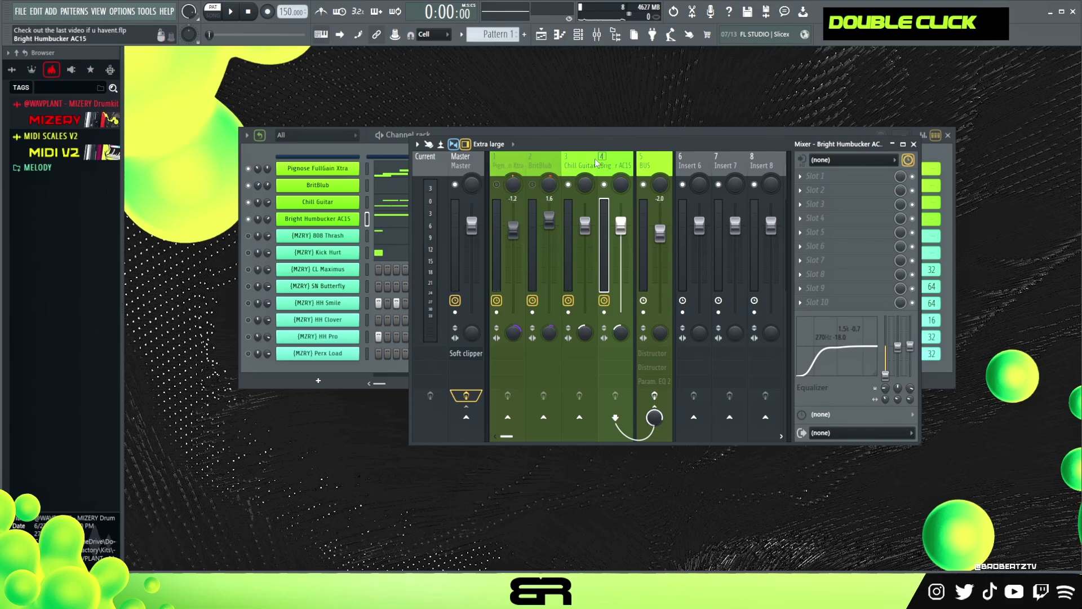
pyautogui.press('space')
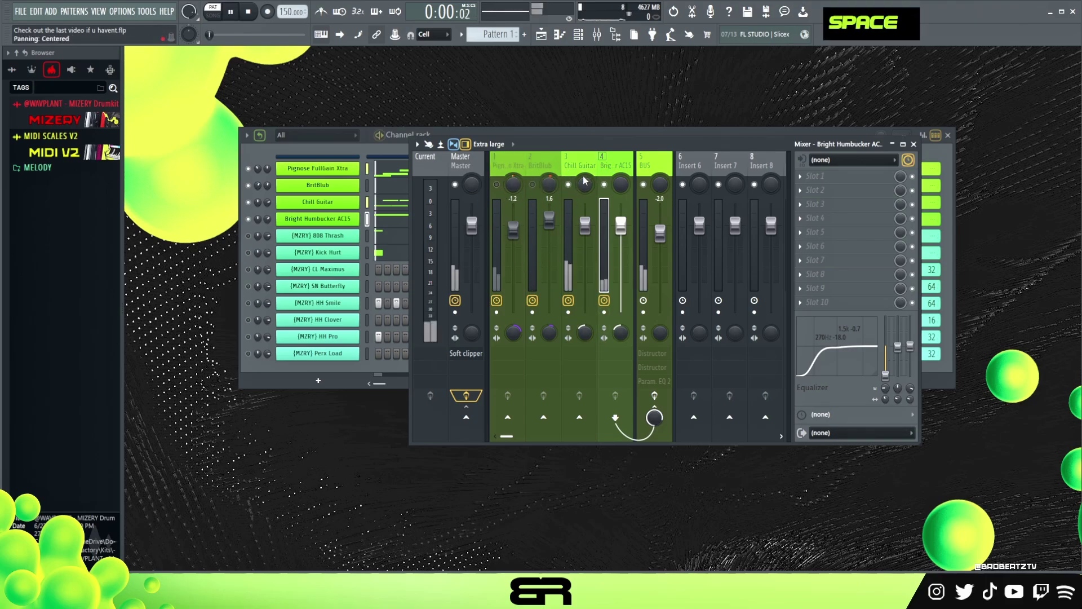
pyautogui.press('space')
# Check the stereo separation of the Chill Guitar and Bright Humbucker AC15 tracks and play them back
pyautogui.click(585, 179)
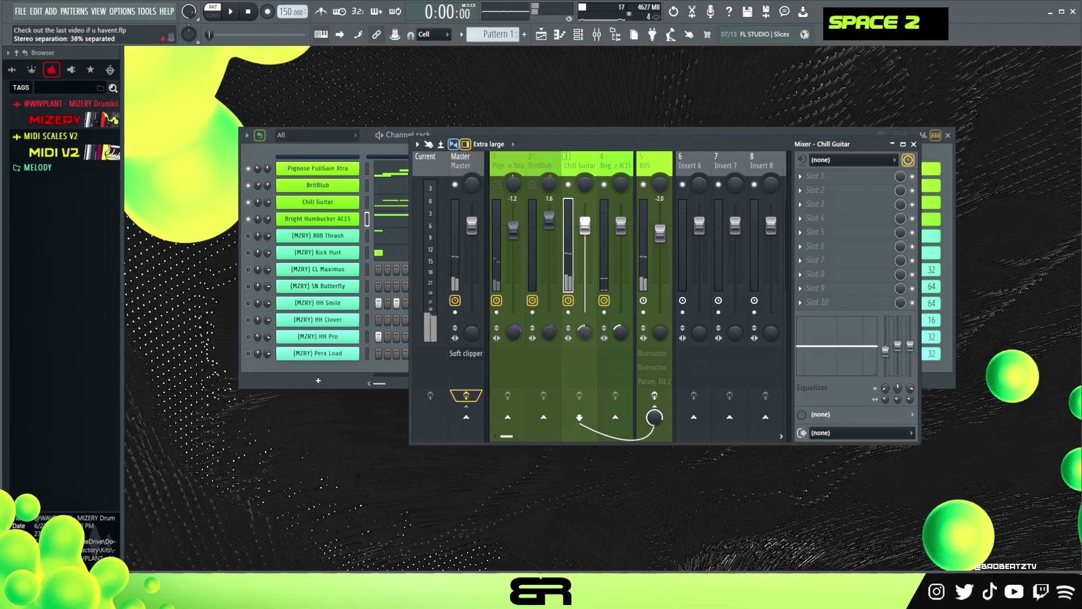
pyautogui.doubleClick(621, 333)
pyautogui.press('space')
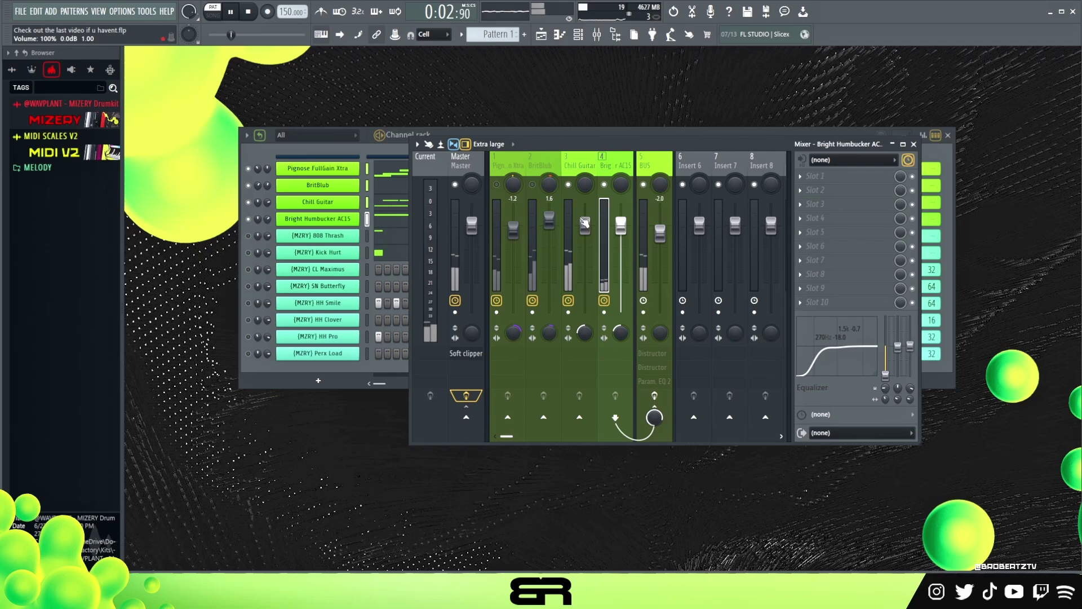
pyautogui.press('space')
# Unmute the Pignose FullGain Xtra and BritBlub tracks and open the first Distructor effect on the BUS track
pyautogui.click(580, 163)
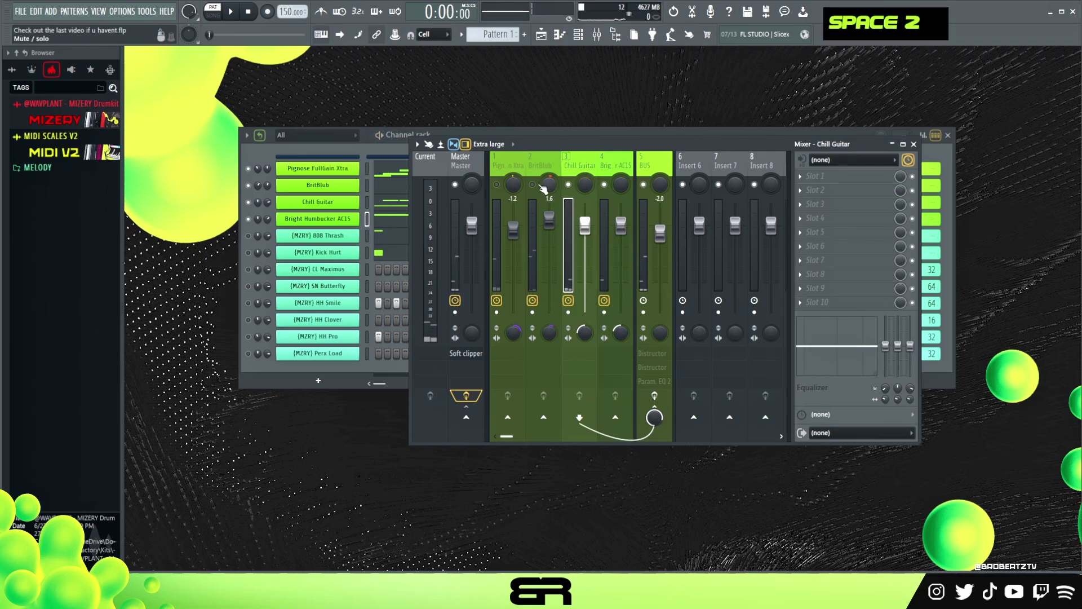
pyautogui.doubleClick(654, 169)
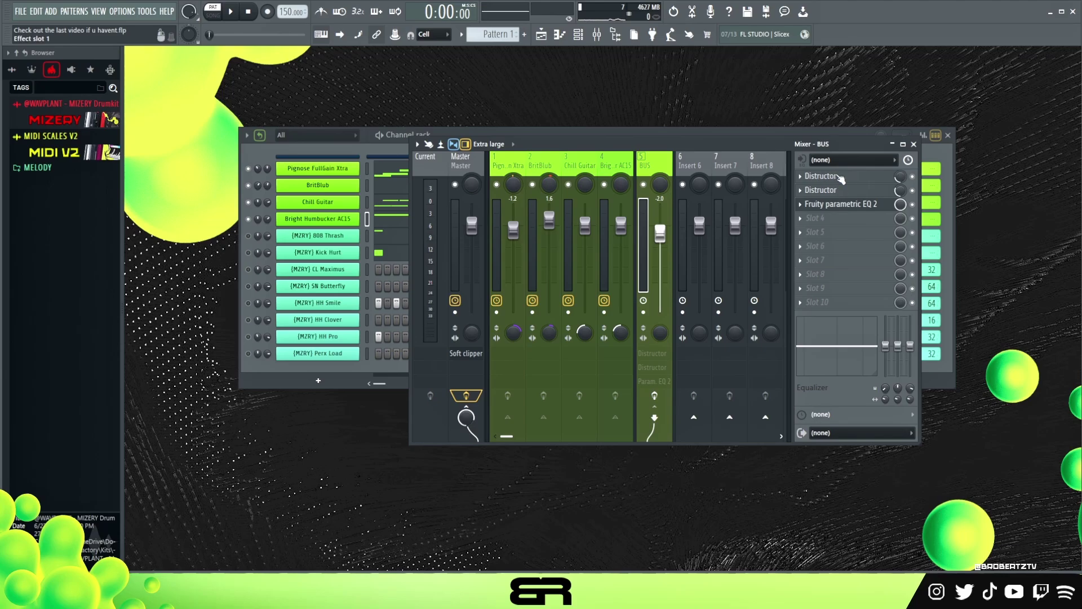
pyautogui.click(839, 178)
# Review the Distructor's preset list and play the melody through the effect
pyautogui.moveTo(620, 298); pyautogui.dragTo(644, 192)
pyautogui.click(846, 184)
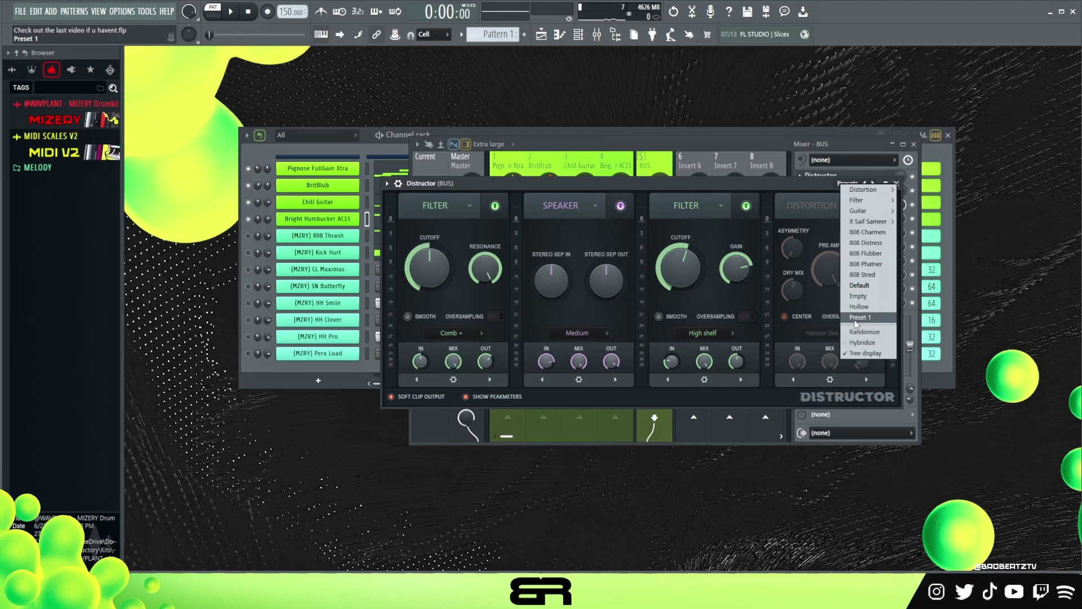
pyautogui.click(657, 175)
pyautogui.press('space')
pyautogui.press('space')
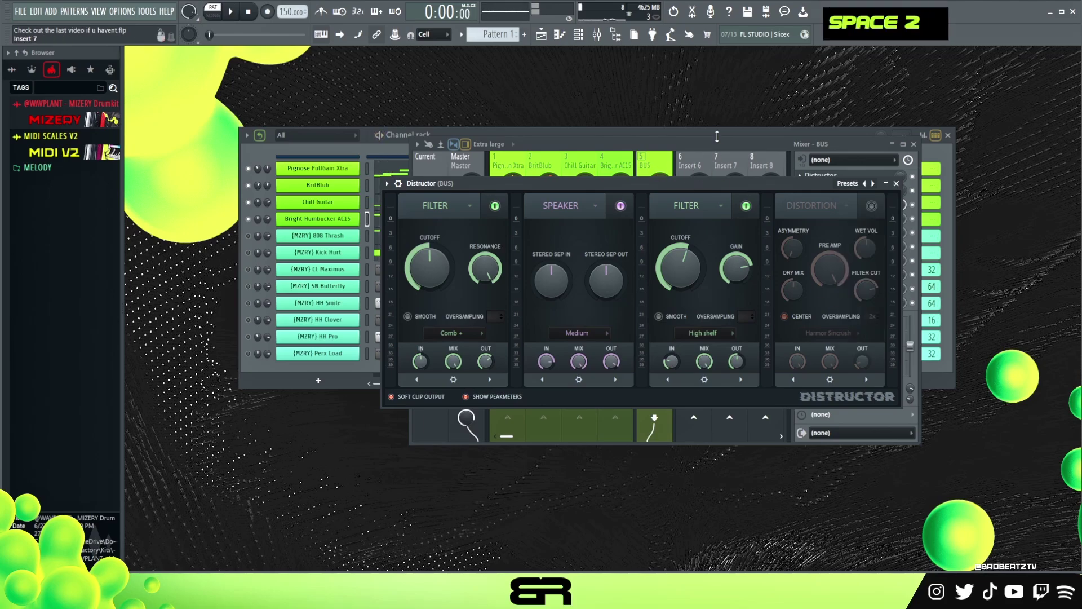
# Bypass the BUS track's second Distructor and Fruity parametric EQ 2, and adjust the first Distructor's mix level during playback
pyautogui.click(719, 142)
pyautogui.click(912, 191)
pyautogui.click(912, 204)
pyautogui.press('space')
pyautogui.moveTo(902, 177); pyautogui.dragTo(901, 135)
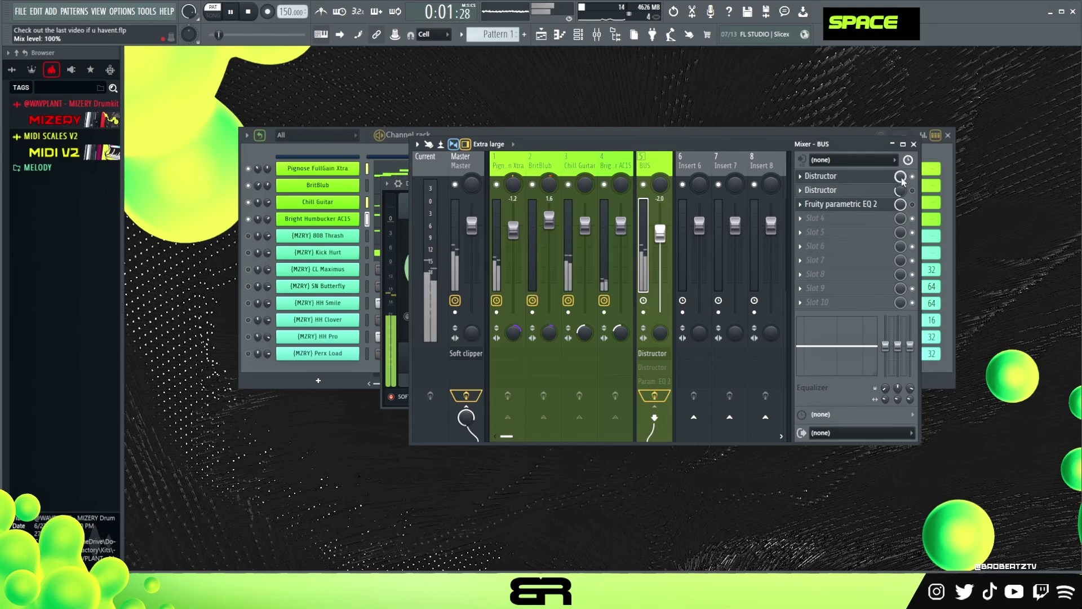
pyautogui.press('space')
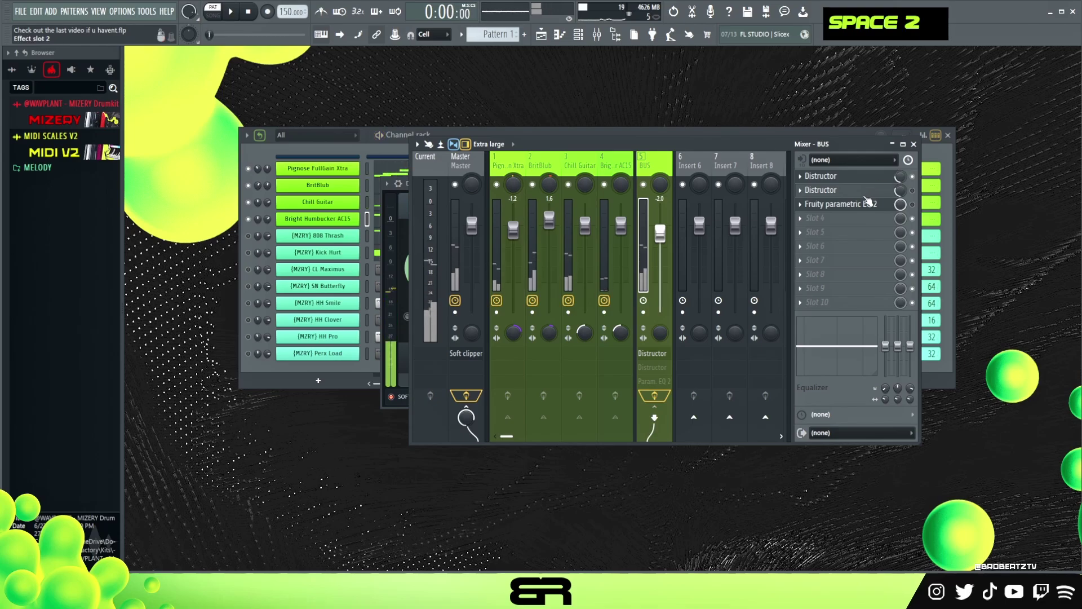
# Review the second Distructor's distortion, chorus and speaker modules on the BUS track, and close its window
pyautogui.click(879, 178)
pyautogui.moveTo(708, 223); pyautogui.dragTo(708, 187)
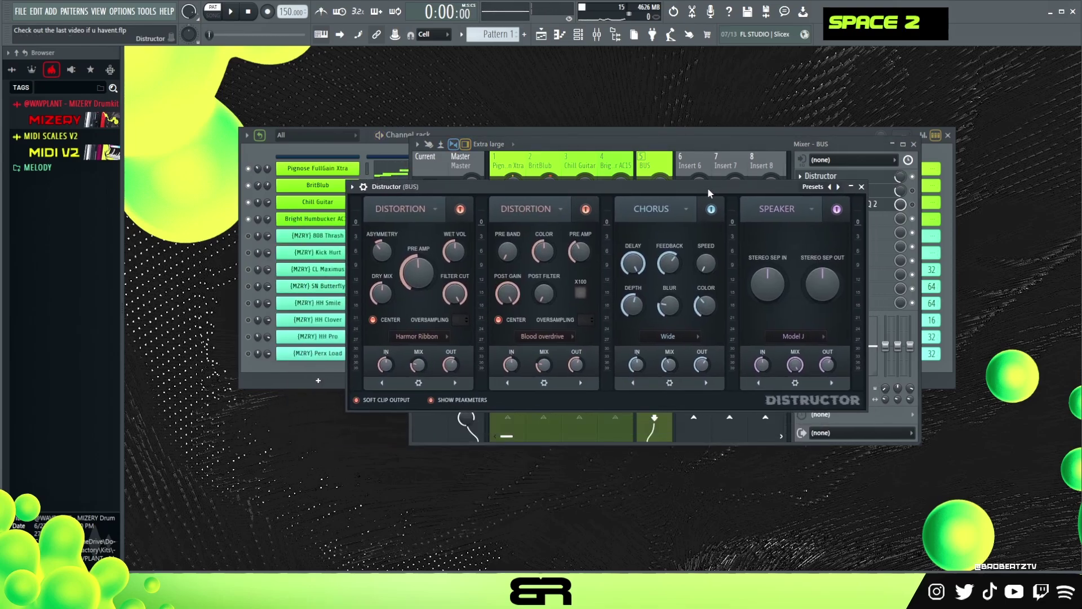
pyautogui.click(862, 186)
# Bypass the first Distructor, enable the second one and set its mix level to 44% during playback
pyautogui.doubleClick(913, 176)
pyautogui.press('space')
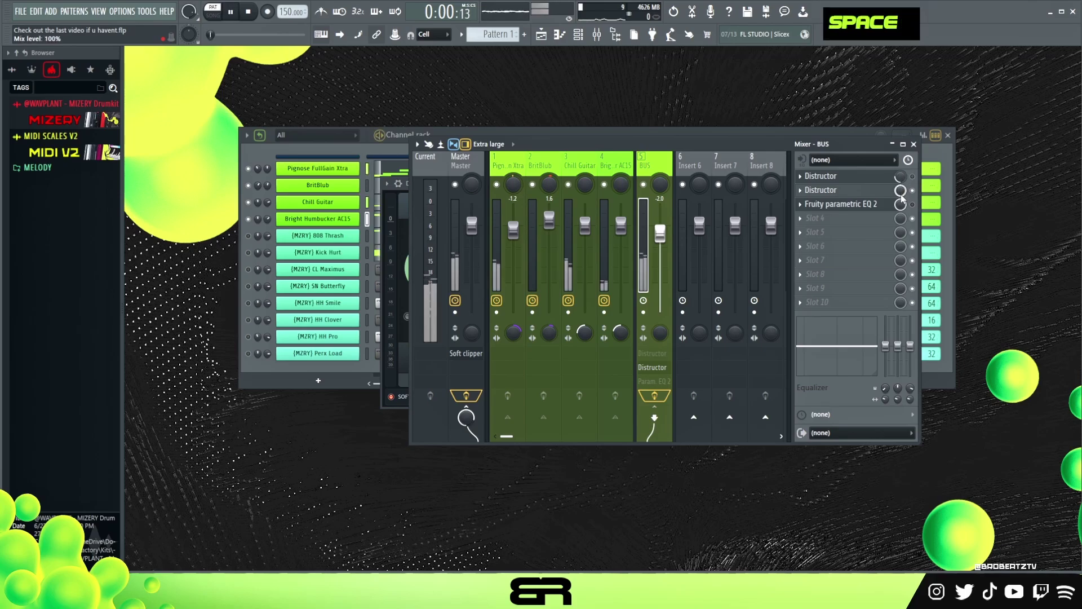
pyautogui.moveTo(902, 194); pyautogui.dragTo(902, 203)
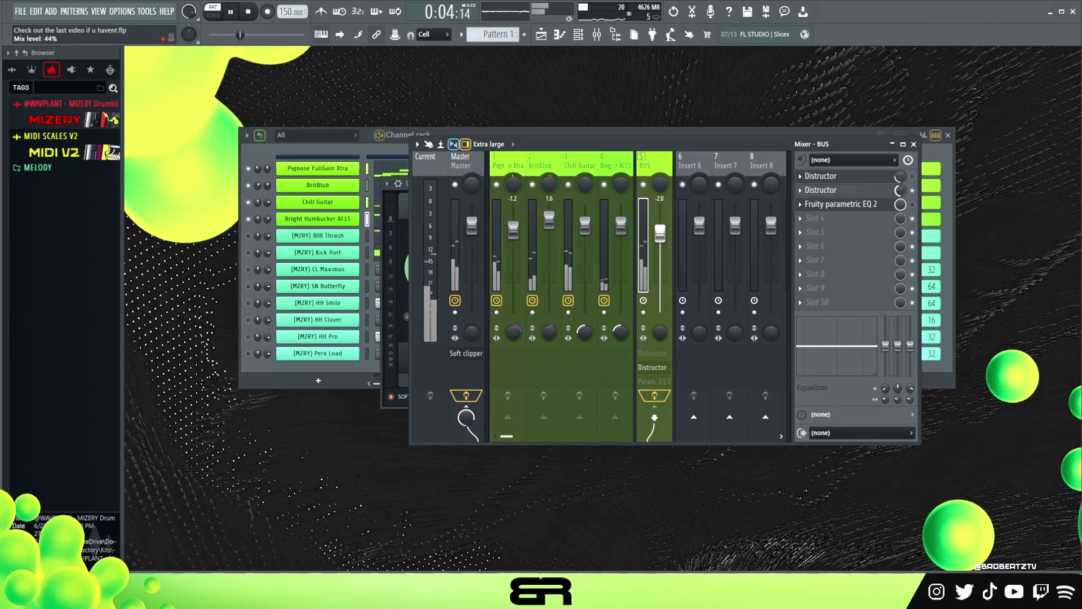
# Re-enable the first Distructor and set the second Distructor's mix level to 32% while the melody plays
pyautogui.click(913, 177)
pyautogui.press('space')
pyautogui.press('space')
pyautogui.moveTo(901, 190); pyautogui.dragTo(904, 190)
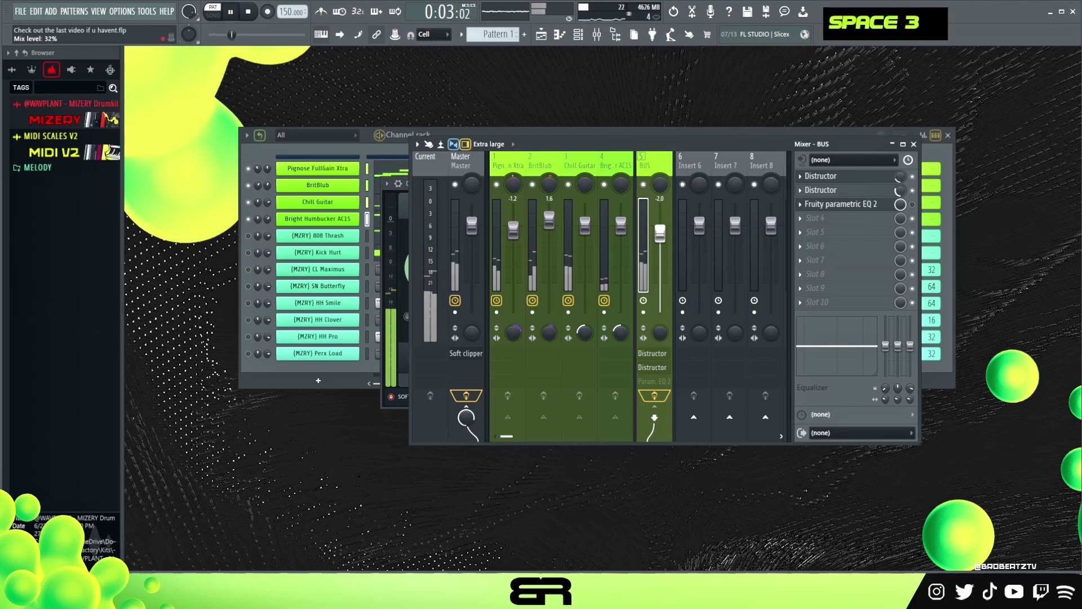
pyautogui.press('space')
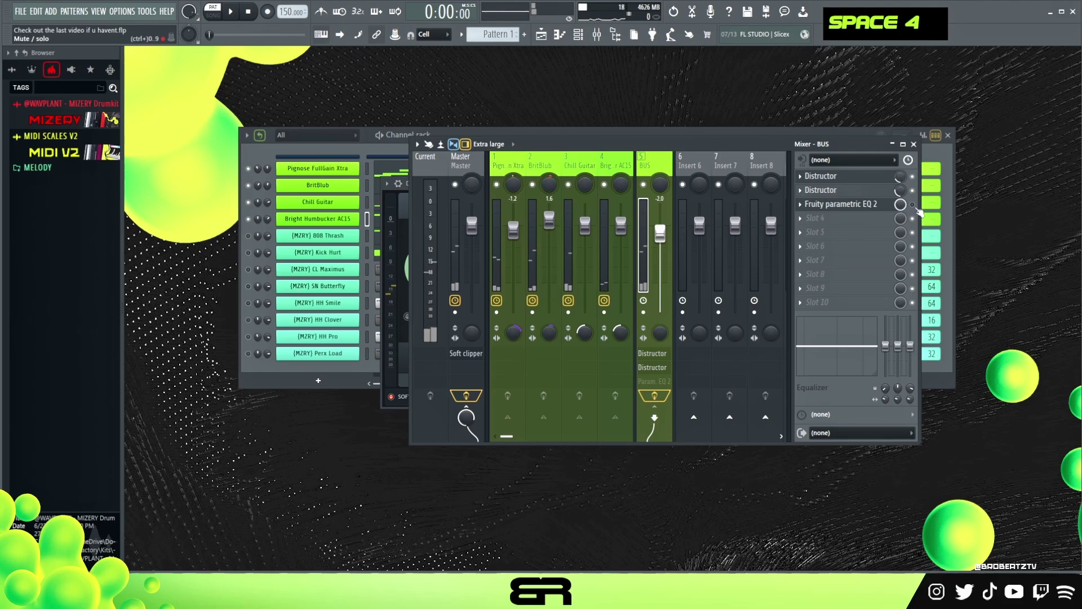
# Enable Fruity parametric EQ 2 on the BUS track, lower band 1 to 279 Hz and raise band 6 to 2.6 dB at 4400 Hz
pyautogui.doubleClick(878, 205)
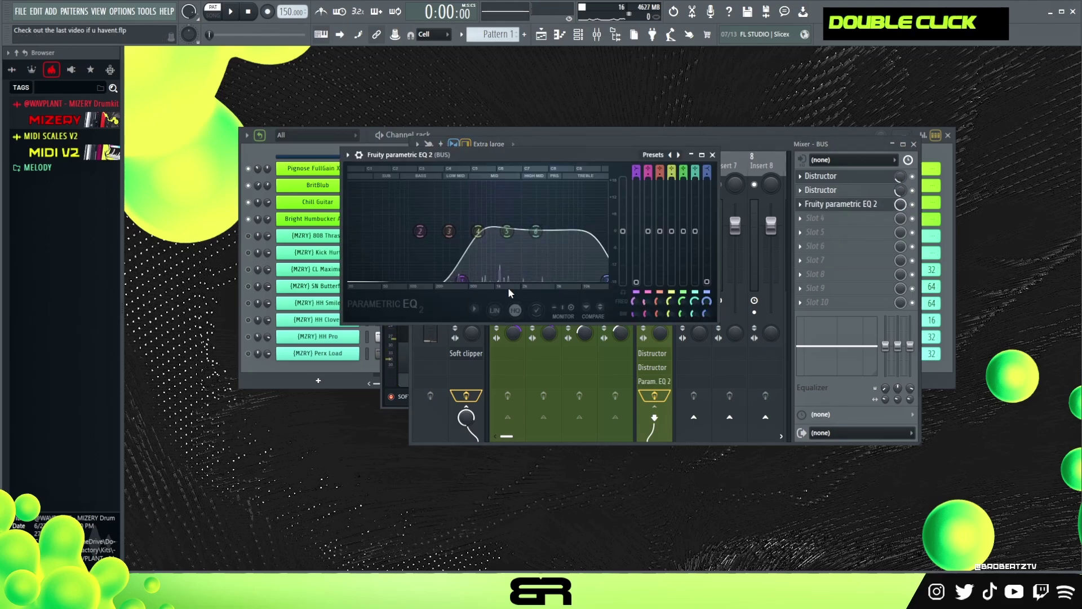
pyautogui.moveTo(465, 280)
pyautogui.mouseDown()
pyautogui.moveTo(453, 279)
pyautogui.moveTo(513, 278)
pyautogui.moveTo(447, 279)
pyautogui.mouseUp()
pyautogui.press('space')
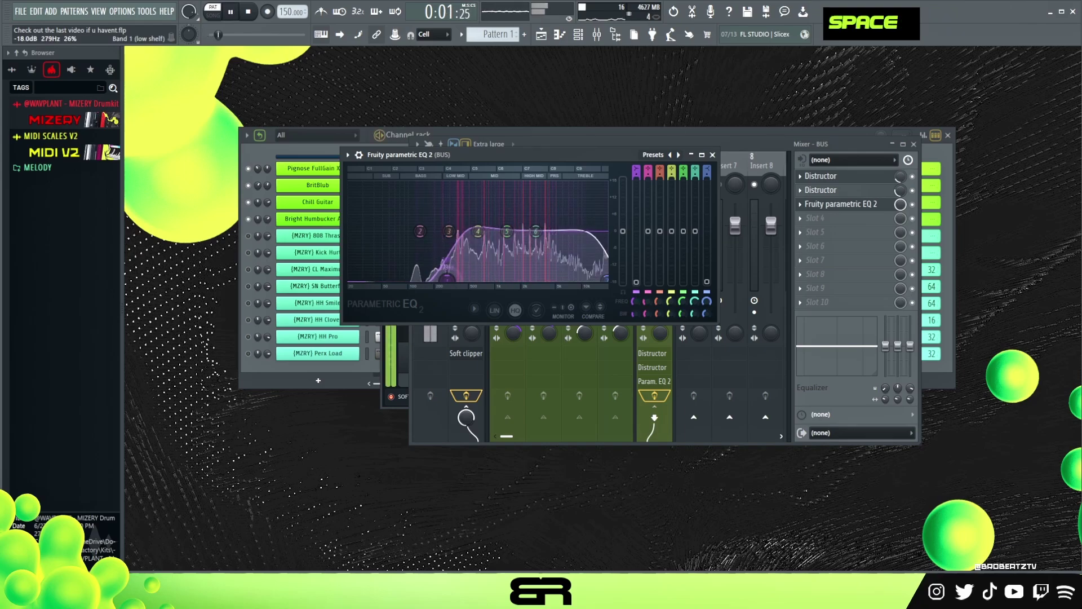
pyautogui.moveTo(536, 231)
pyautogui.mouseDown()
pyautogui.moveTo(557, 214)
pyautogui.moveTo(552, 225)
pyautogui.mouseUp()
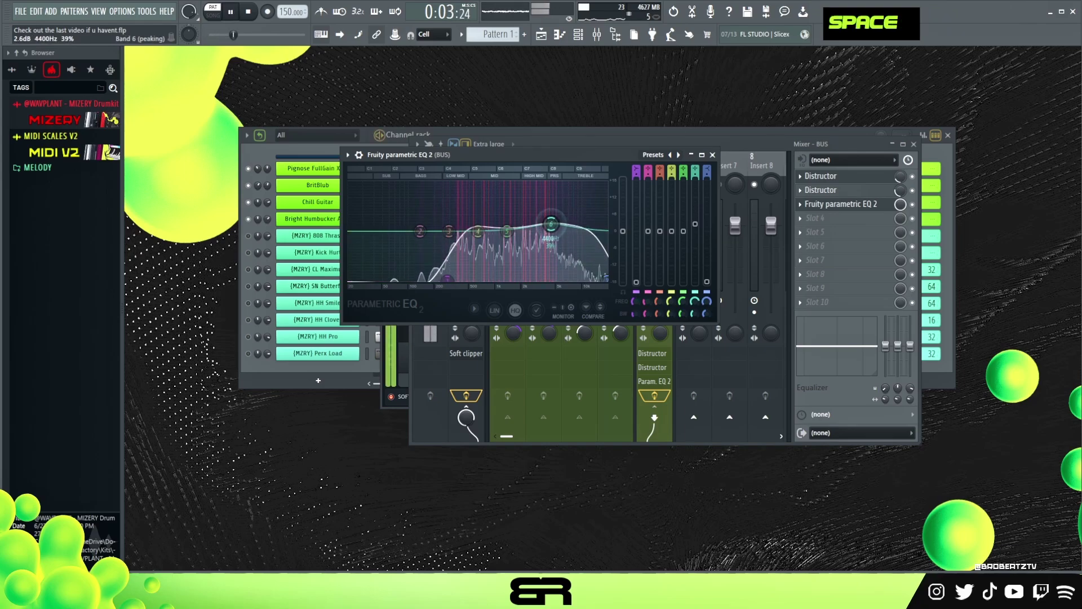
pyautogui.scroll(-4, 551, 225)
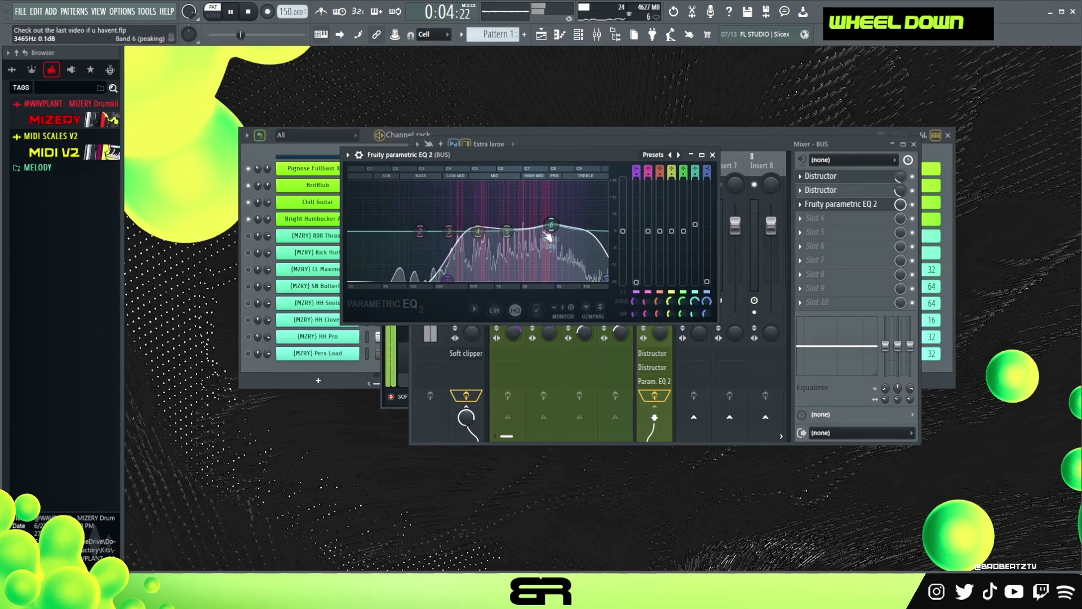
pyautogui.click(714, 155)
pyautogui.press('space')
# Unmute all the drum channels in the Channel rack and play the full beat
pyautogui.keyDown('ctrl'); pyautogui.click(431, 141); pyautogui.keyUp('ctrl')
pyautogui.keyDown('ctrl'); pyautogui.doubleClick(431, 142); pyautogui.keyUp('ctrl')
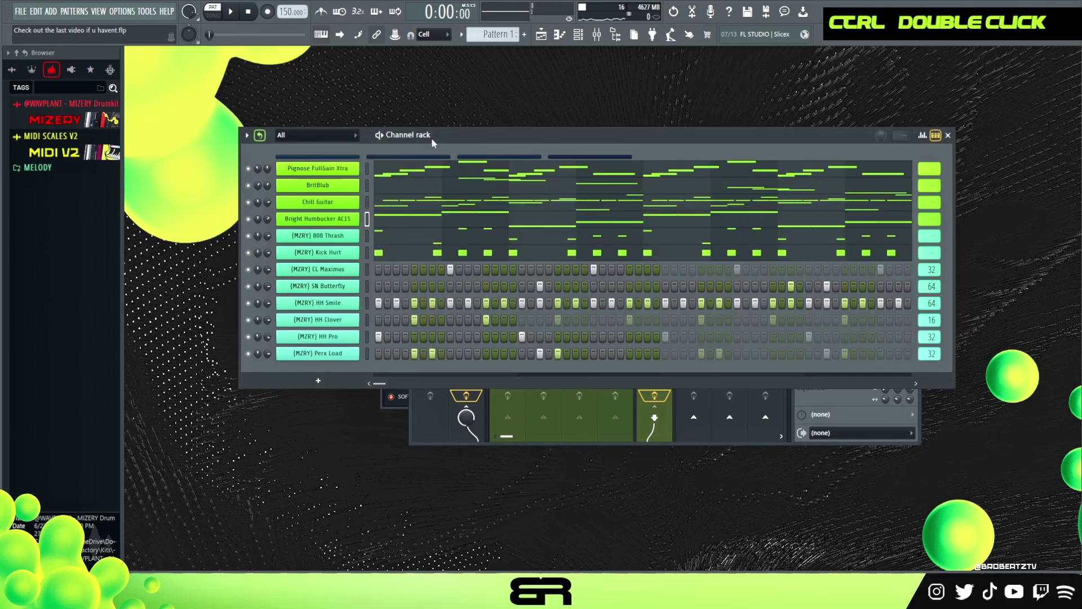
pyautogui.press('space')
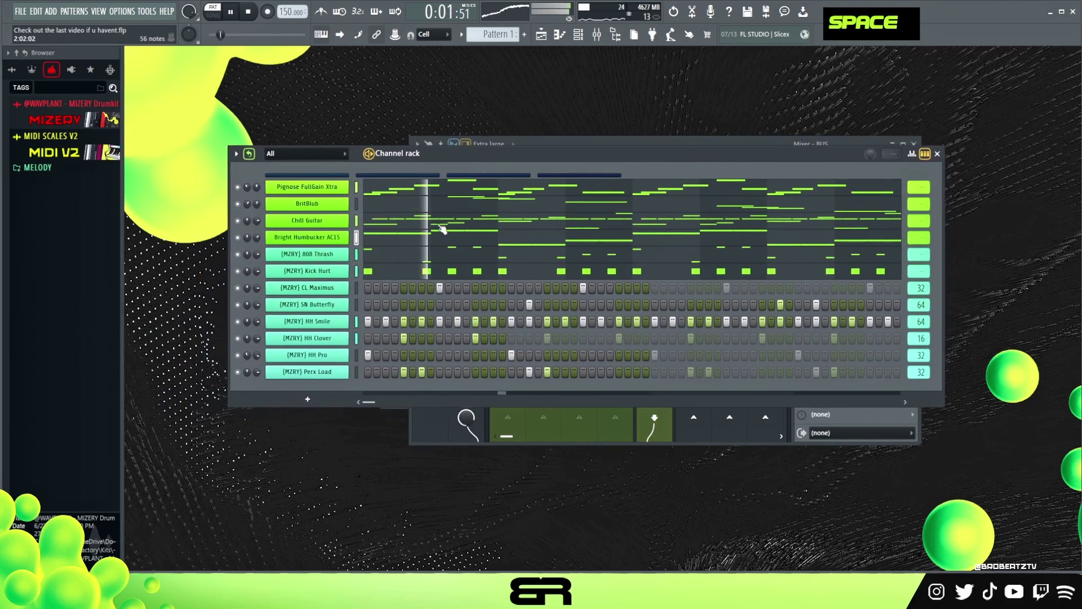
pyautogui.press('space')
# Unzip the F# Maj, TOP MELODY, MAIN MELODY and BASS channels, mute them and zip them again
pyautogui.rightClick(327, 176)
pyautogui.rightClick(332, 193)
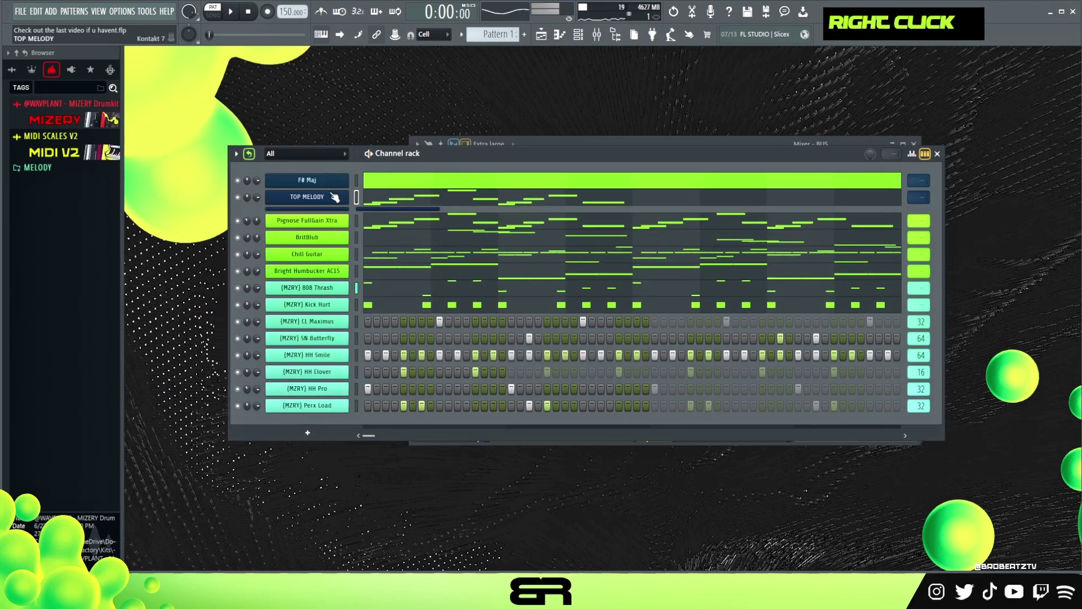
pyautogui.rightClick(334, 209)
pyautogui.rightClick(332, 225)
pyautogui.doubleClick(238, 230)
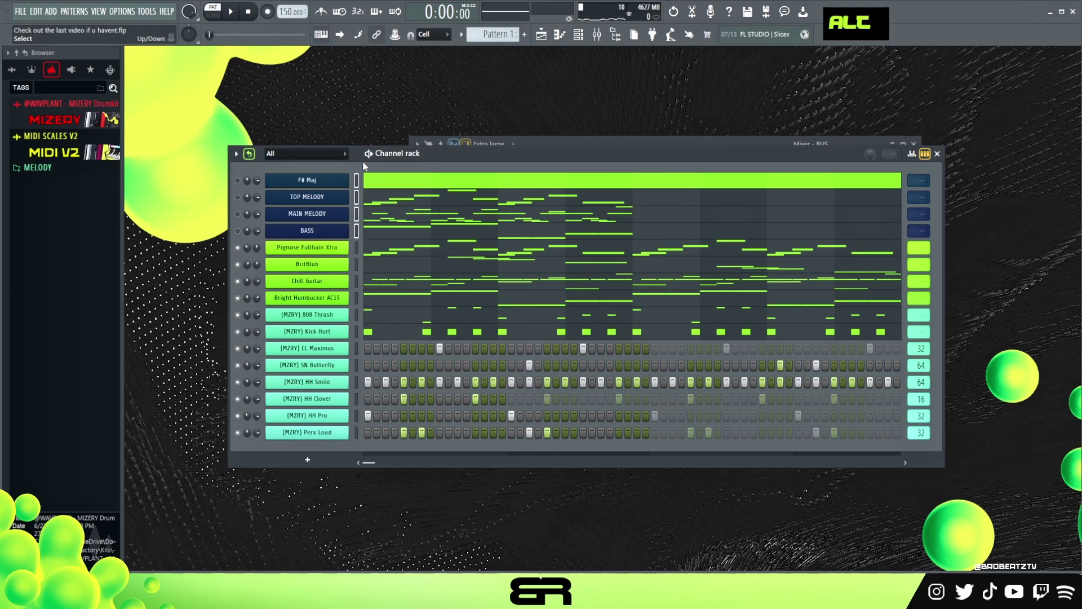
pyautogui.hotkey('alt', 'z')
# During playback, shift band 6 of the BUS track's Fruity parametric EQ 2 higher in frequency and set the main level to -0.9 dB
pyautogui.press('space')
pyautogui.moveTo(424, 154); pyautogui.dragTo(409, 241)
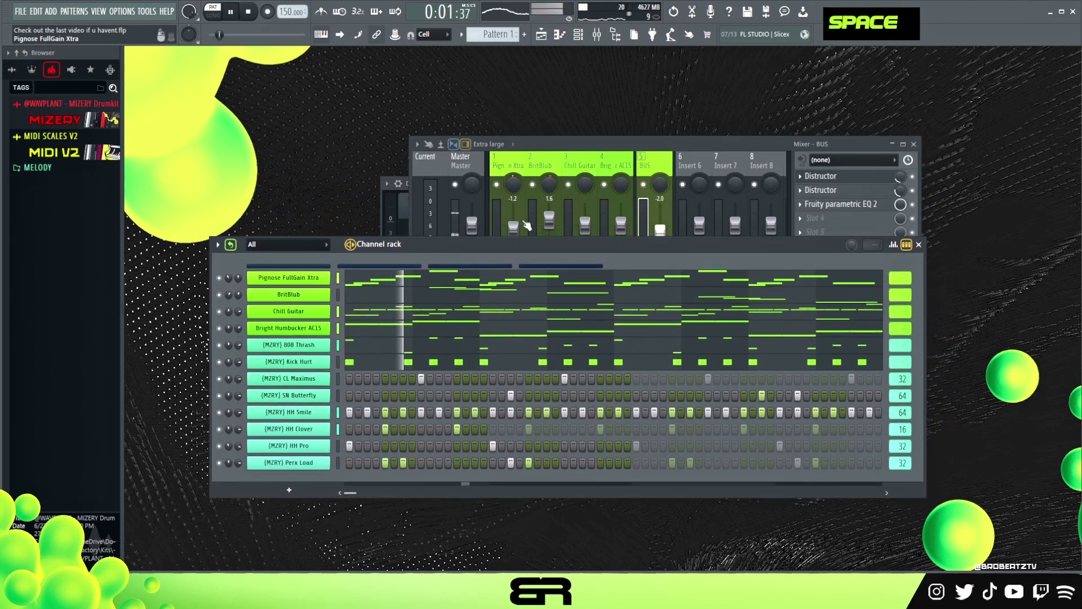
pyautogui.moveTo(662, 145); pyautogui.dragTo(638, 132)
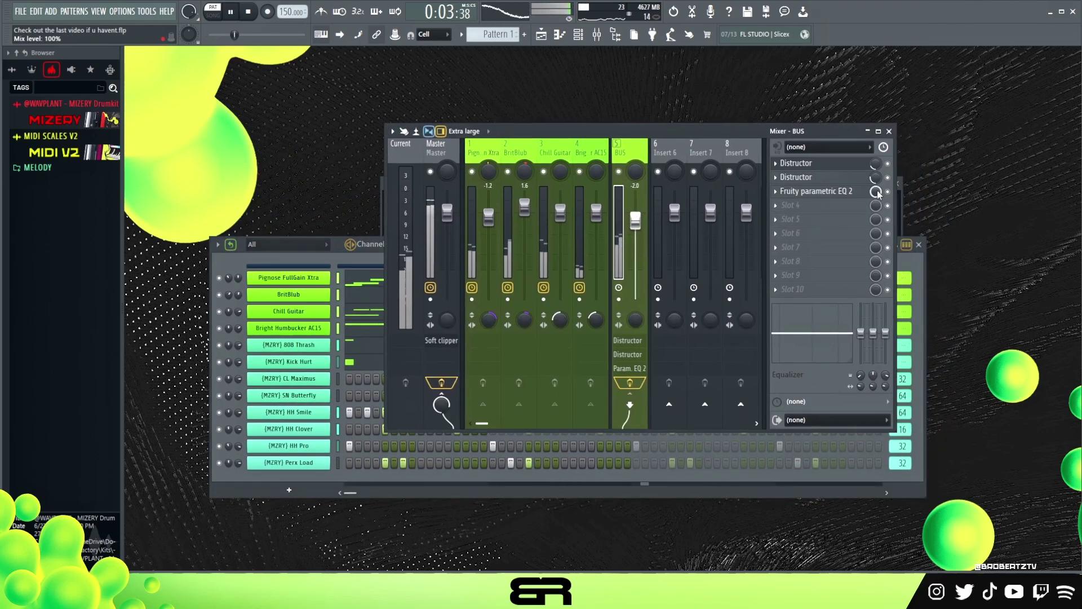
pyautogui.click(817, 191)
pyautogui.moveTo(525, 224); pyautogui.dragTo(561, 226)
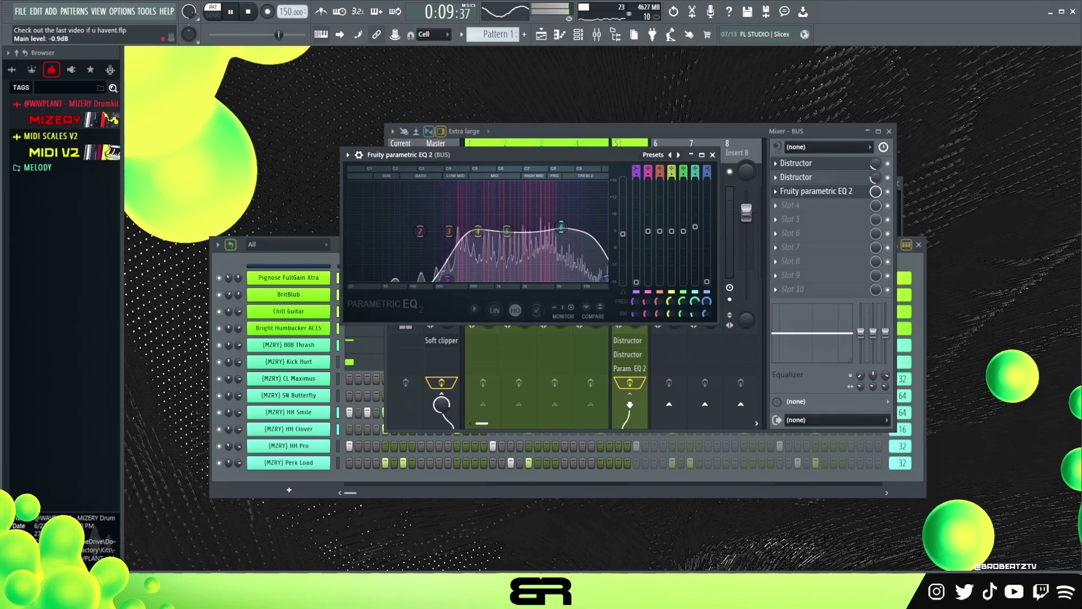
pyautogui.click(712, 155)
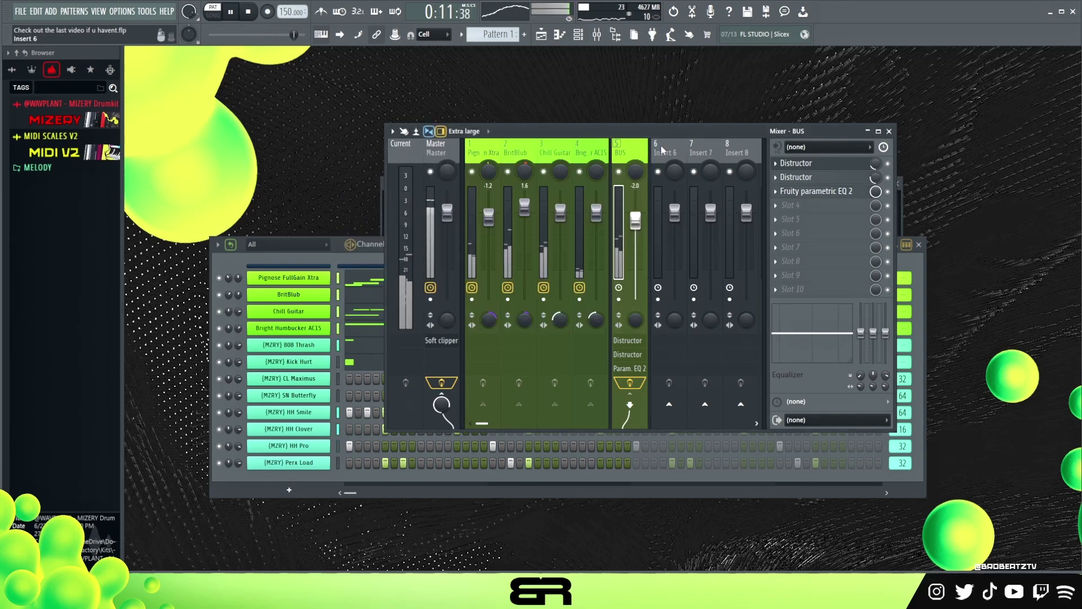
pyautogui.press('space')
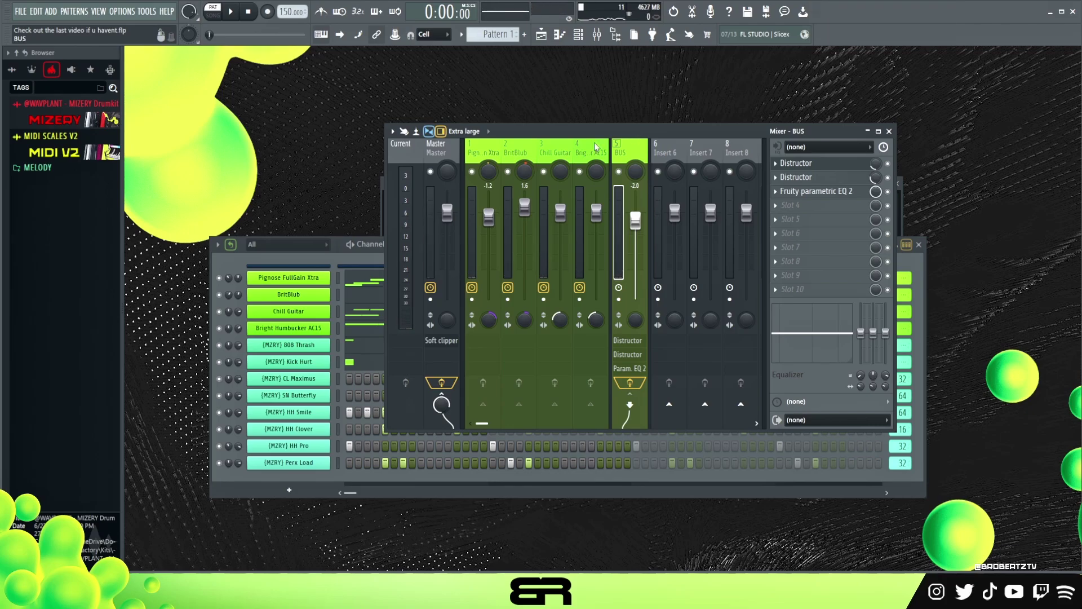
pyautogui.click(374, 261)
pyautogui.moveTo(406, 245); pyautogui.dragTo(394, 150)
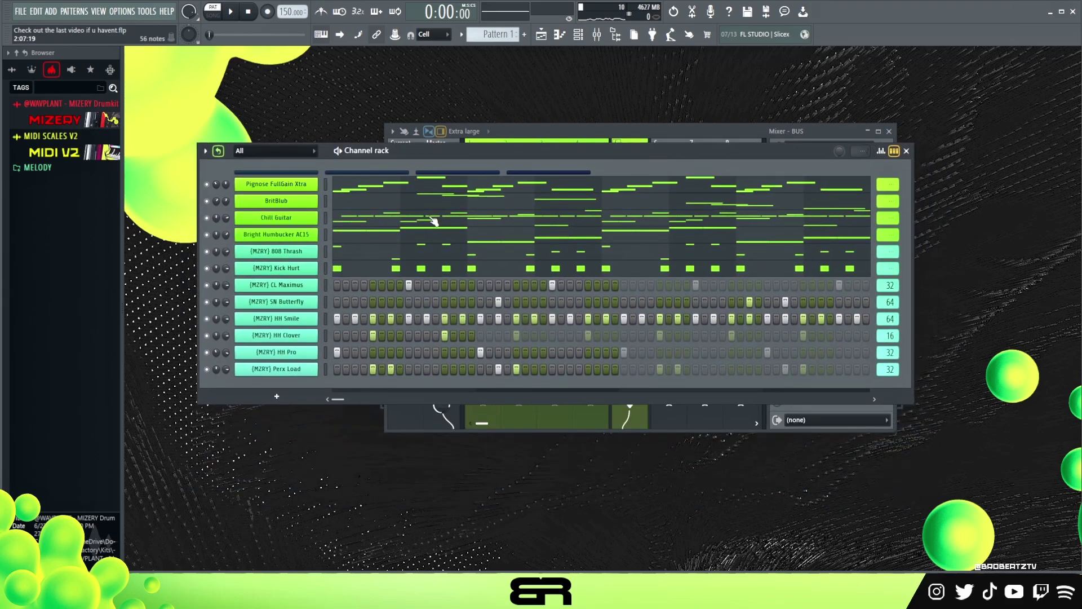
pyautogui.moveTo(429, 152)
pyautogui.mouseDown()
pyautogui.moveTo(454, 198)
pyautogui.moveTo(433, 153)
pyautogui.mouseUp()
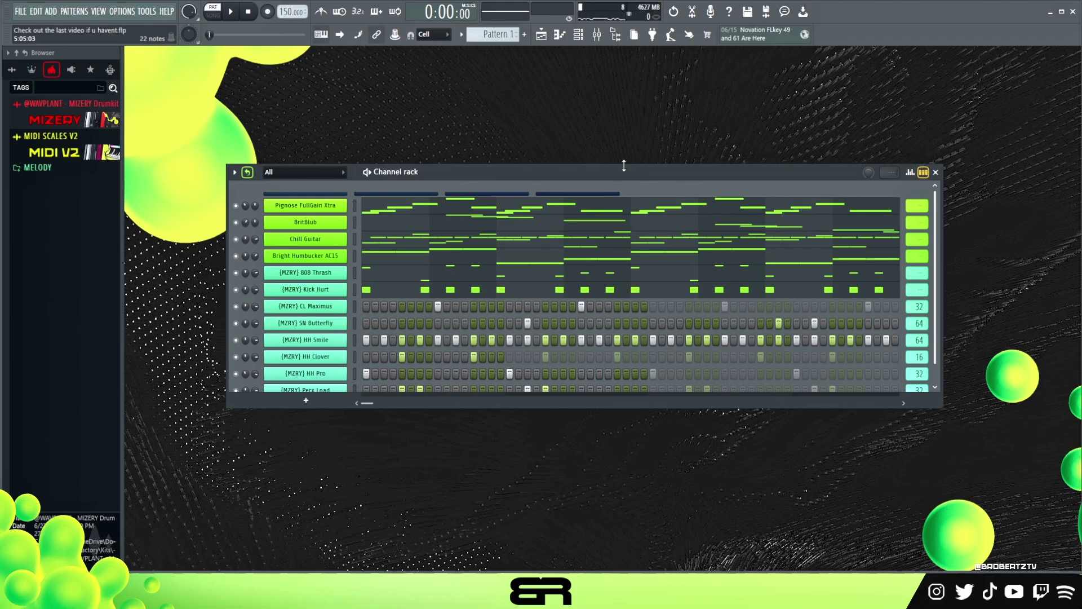
pyautogui.moveTo(620, 164); pyautogui.dragTo(620, 147)
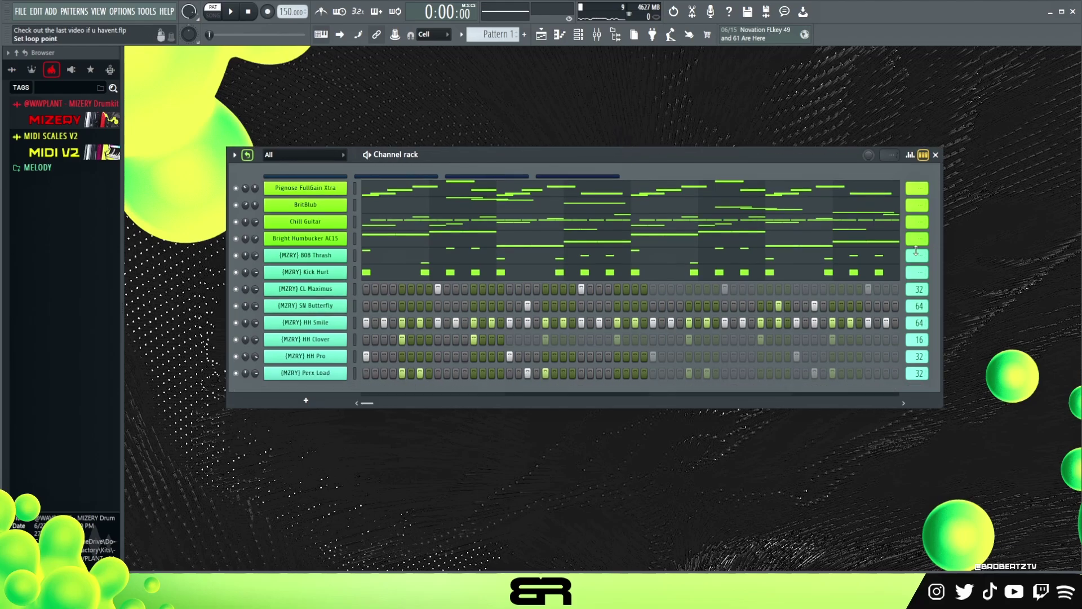
pyautogui.moveTo(420, 154)
pyautogui.mouseDown()
pyautogui.moveTo(393, 175)
pyautogui.moveTo(408, 164)
pyautogui.mouseUp()
# Clone Pattern 1 into Pattern 2 and play its four guitar channels with the drums muted
pyautogui.click(461, 34)
pyautogui.click(539, 164)
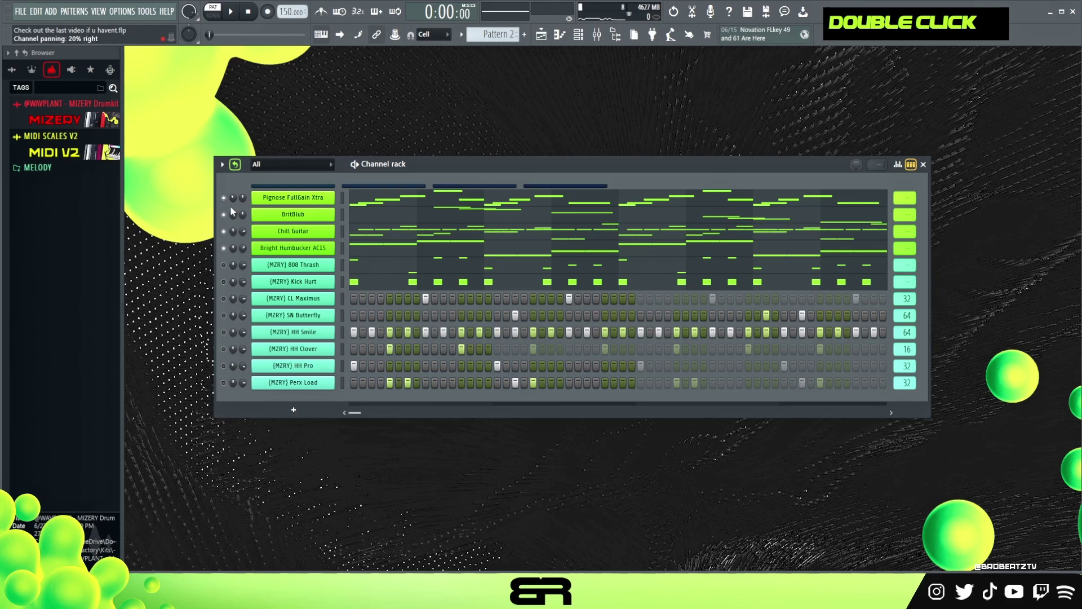
pyautogui.press('space')
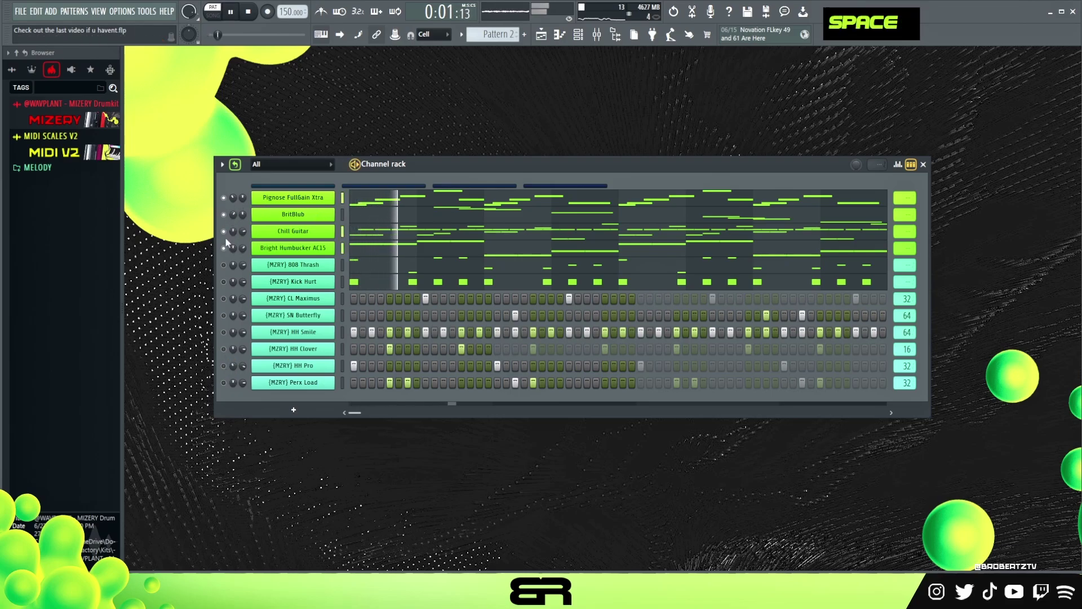
pyautogui.press('space')
# Delete the notes in bars 5 to 8 of the Pignose FullGain Xtra melody in Pattern 2
pyautogui.doubleClick(391, 199)
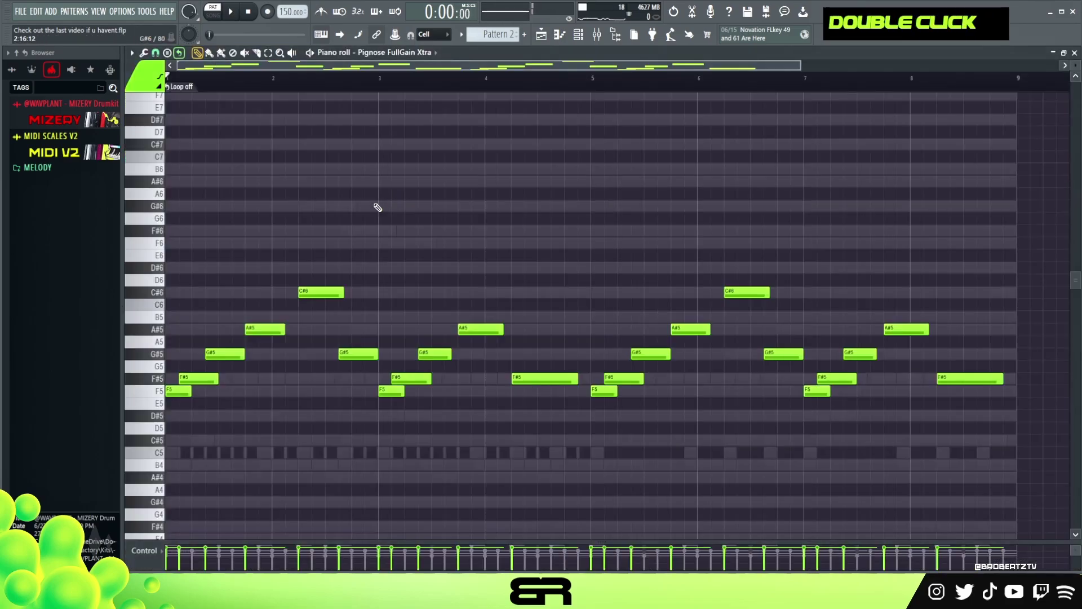
pyautogui.scroll(-3, 361, 220)
pyautogui.moveTo(981, 227)
pyautogui.mouseDown()
pyautogui.moveTo(962, 280)
pyautogui.moveTo(592, 414)
pyautogui.mouseUp()
pyautogui.press('Delete')
pyautogui.scroll(4, 247, 65)
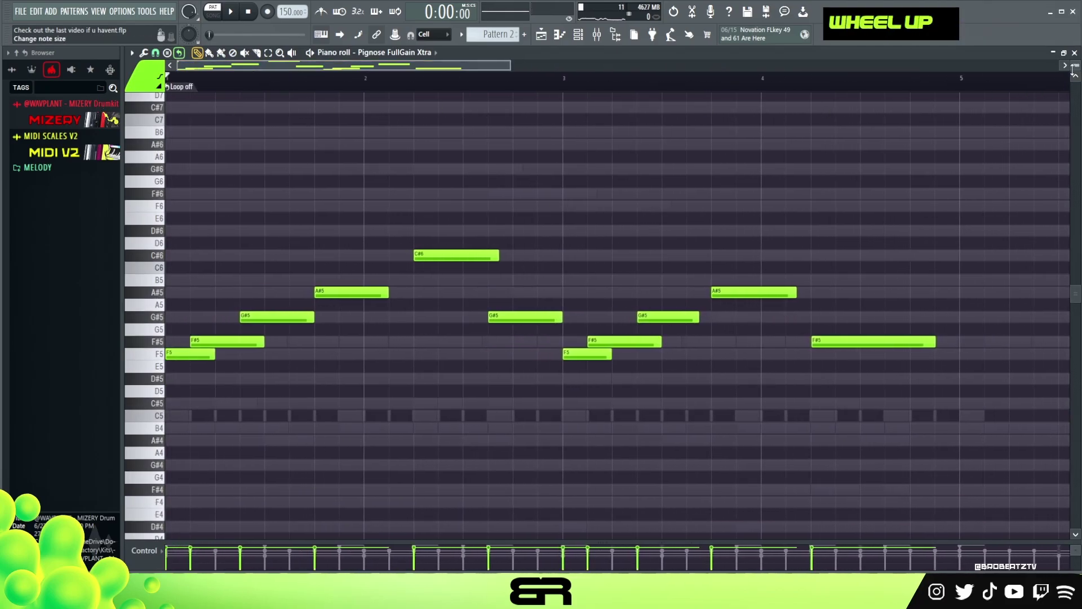
pyautogui.scroll(2, 1073, 69)
# Raise the melody's second note in bar 1 to A#5, keeping it within the scale
pyautogui.moveTo(463, 220); pyautogui.dragTo(454, 294)
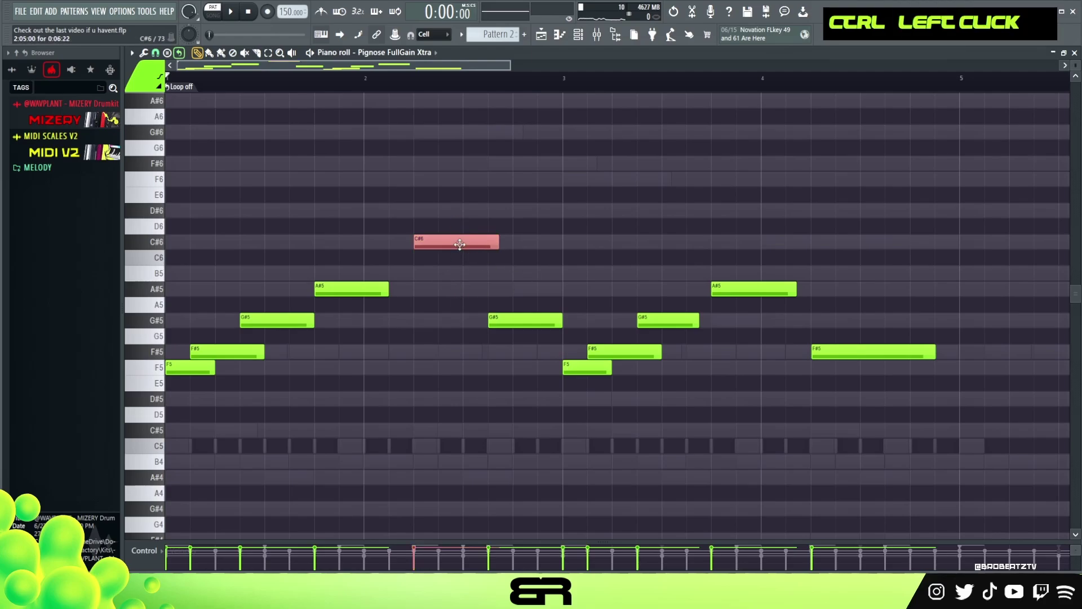
pyautogui.rightClick(425, 423)
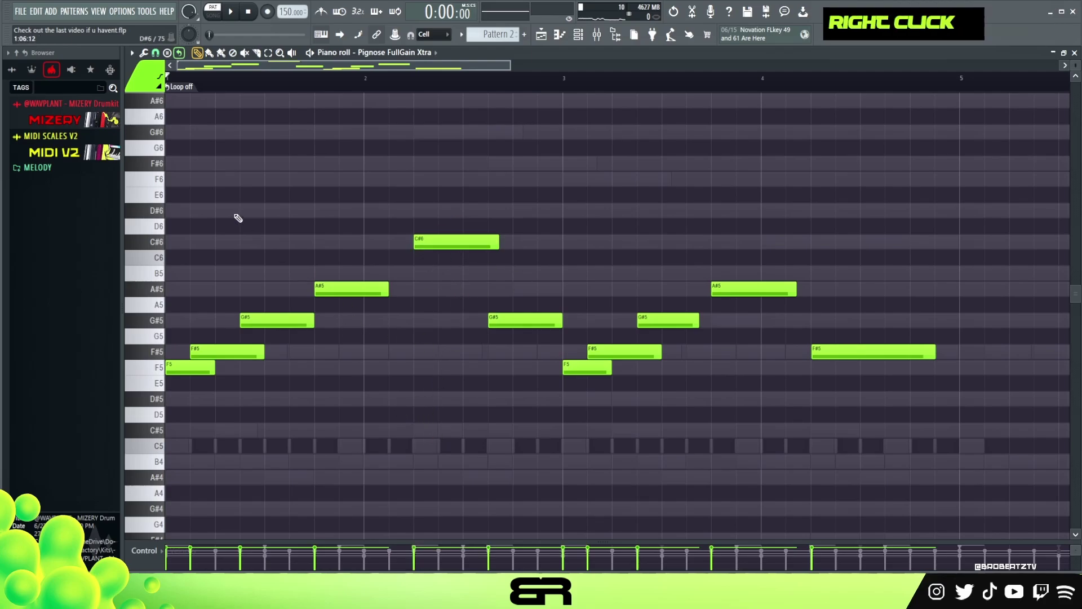
pyautogui.moveTo(226, 331); pyautogui.dragTo(228, 373)
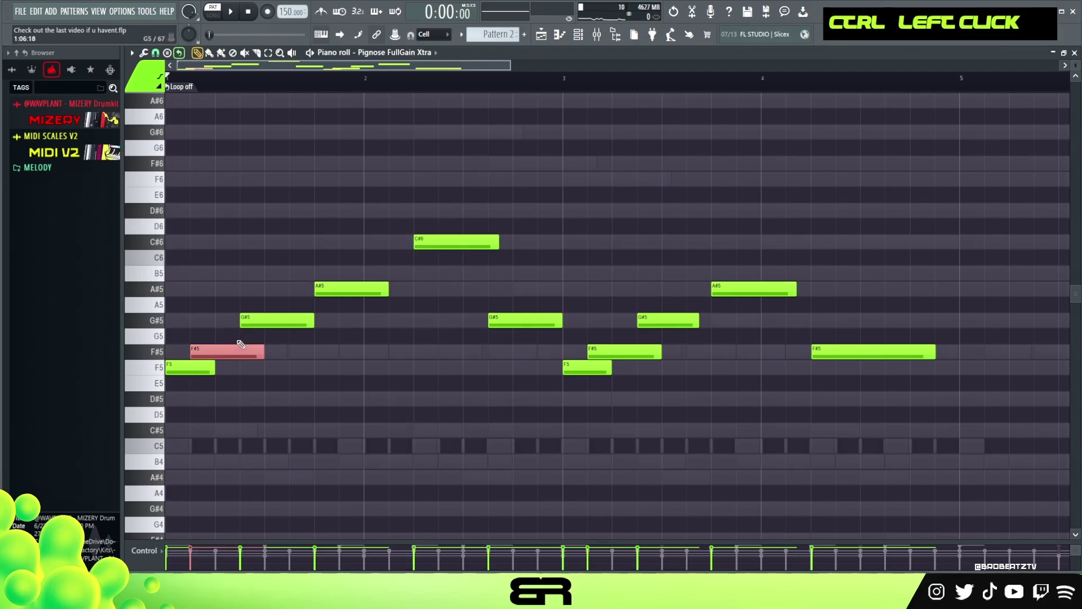
pyautogui.hotkey('shift', 'Up')
pyautogui.hotkey('shift', 'Up')
pyautogui.hotkey('shift', 'Up')
pyautogui.hotkey('shift', 'Down')
pyautogui.hotkey('shift', 'Down')
pyautogui.hotkey('shift', 'Down')
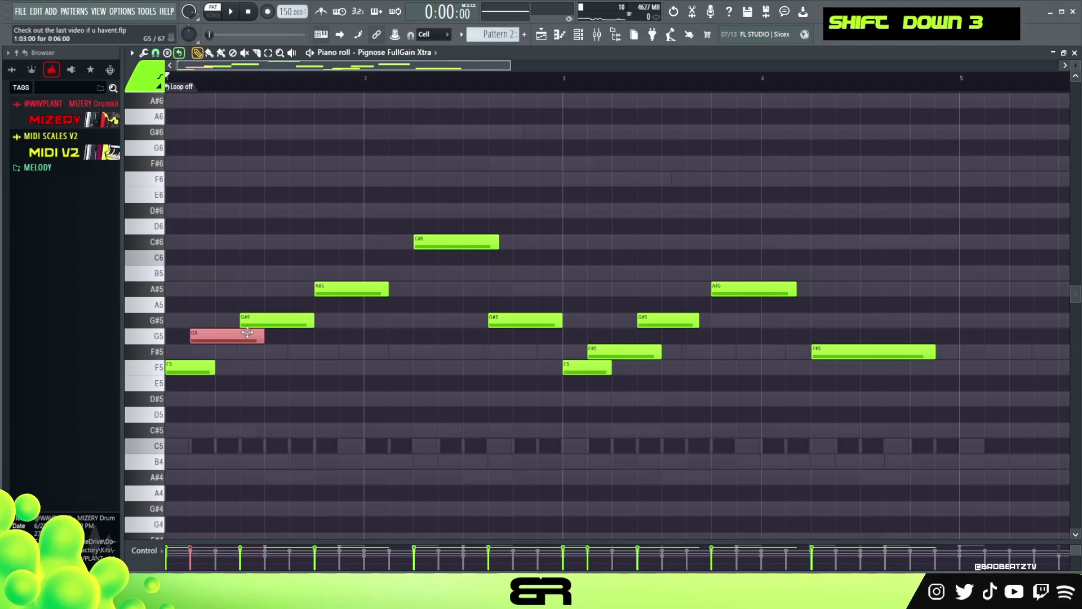
pyautogui.hotkey('shift', 'Up')
pyautogui.hotkey('shift', 'Up')
pyautogui.rightClick(213, 323)
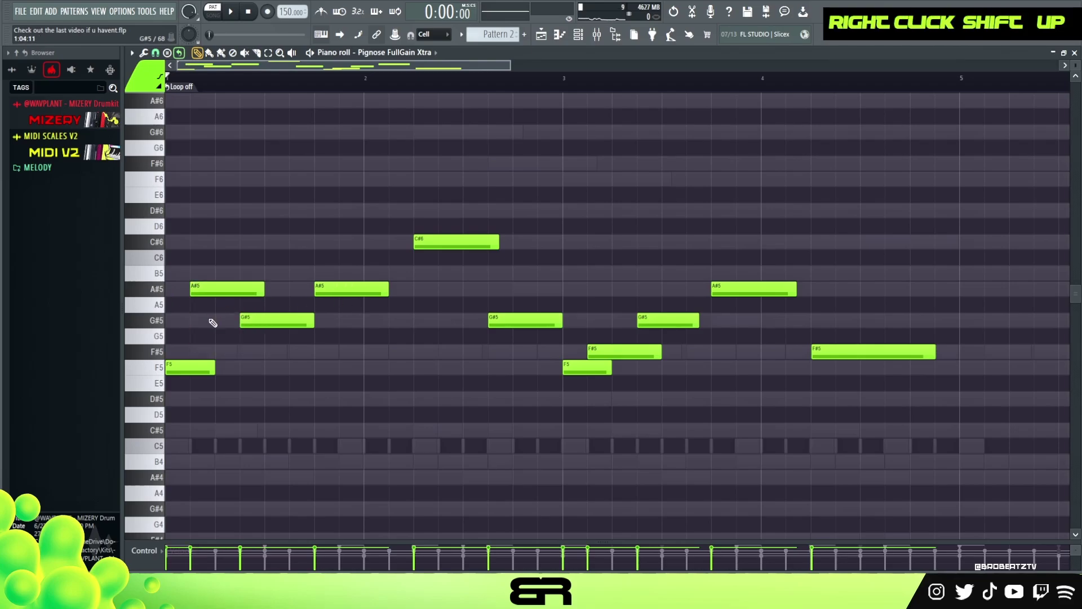
# Play the edited Pignose FullGain Xtra melody and lower its fourth note to F#5
pyautogui.moveTo(1075, 66); pyautogui.dragTo(1076, 60)
pyautogui.press('space')
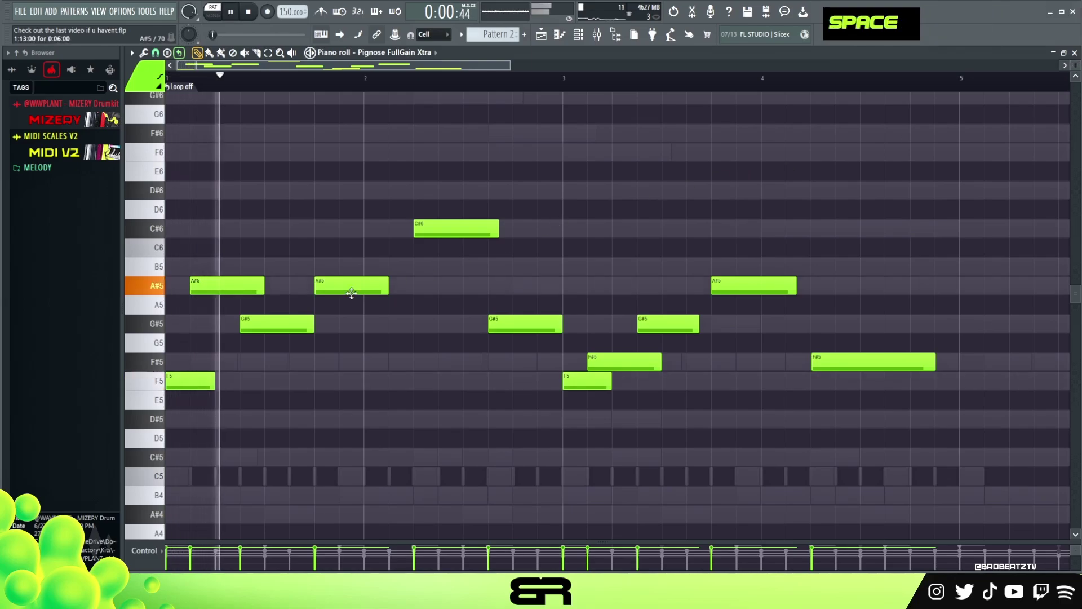
pyautogui.press('space')
pyautogui.press('space')
pyautogui.press('space')
pyautogui.moveTo(353, 285); pyautogui.dragTo(340, 382)
pyautogui.press('space')
pyautogui.press('space')
pyautogui.press('space')
pyautogui.press('space')
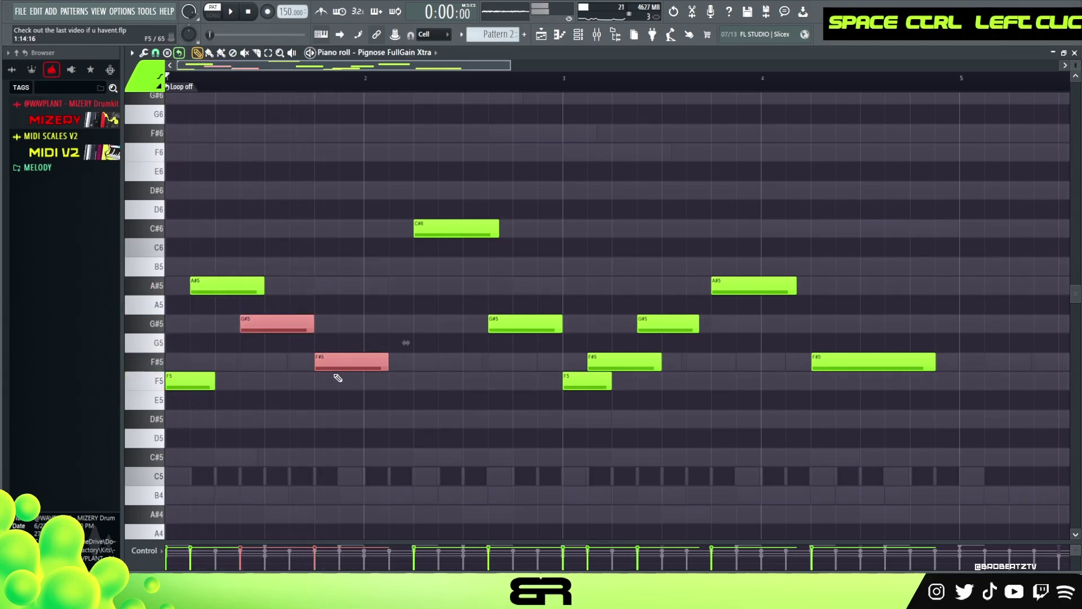
# Lower the third note to F#5 and the fourth note to F5, and play the melody again
pyautogui.moveTo(288, 324); pyautogui.dragTo(291, 361)
pyautogui.keyDown('ctrl'); pyautogui.moveTo(358, 353); pyautogui.dragTo(353, 398); pyautogui.keyUp('ctrl')
pyautogui.hotkey('shift', 'Up')
pyautogui.rightClick(352, 400)
pyautogui.press('space')
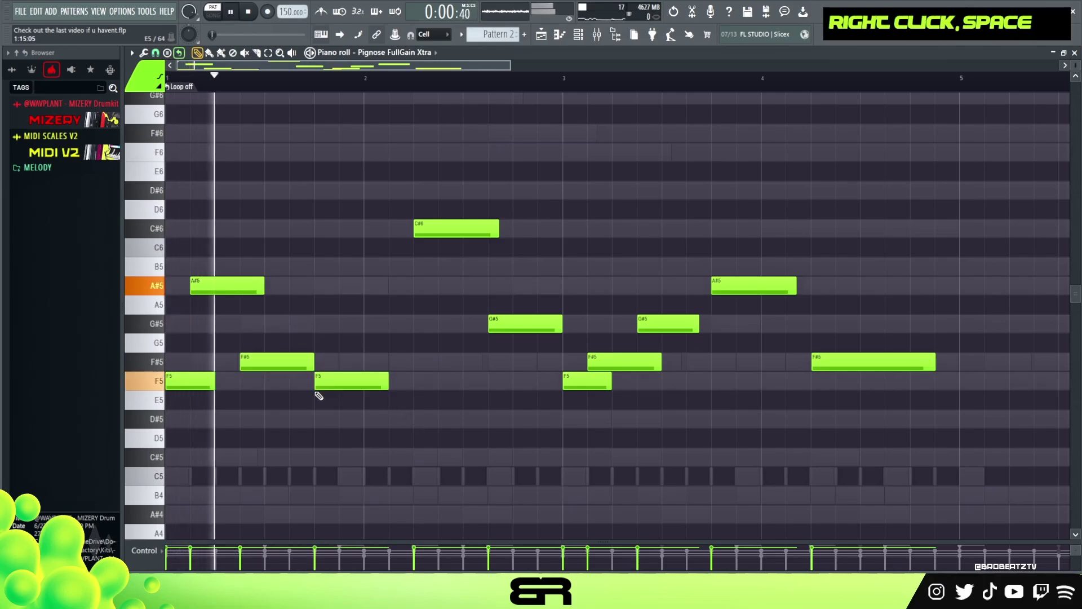
# Lower the melody's C#6 note in bar 2 by an octave to C#5 and the following note to G#4
pyautogui.keyDown('ctrl'); pyautogui.click(454, 226); pyautogui.keyUp('ctrl')
pyautogui.hotkey('ctrl', 'Down')
pyautogui.rightClick(511, 302)
pyautogui.press('space')
pyautogui.press('space')
pyautogui.keyDown('ctrl'); pyautogui.click(514, 319); pyautogui.keyUp('ctrl')
pyautogui.hotkey('ctrl', 'Down')
pyautogui.scroll(-4, 549, 327)
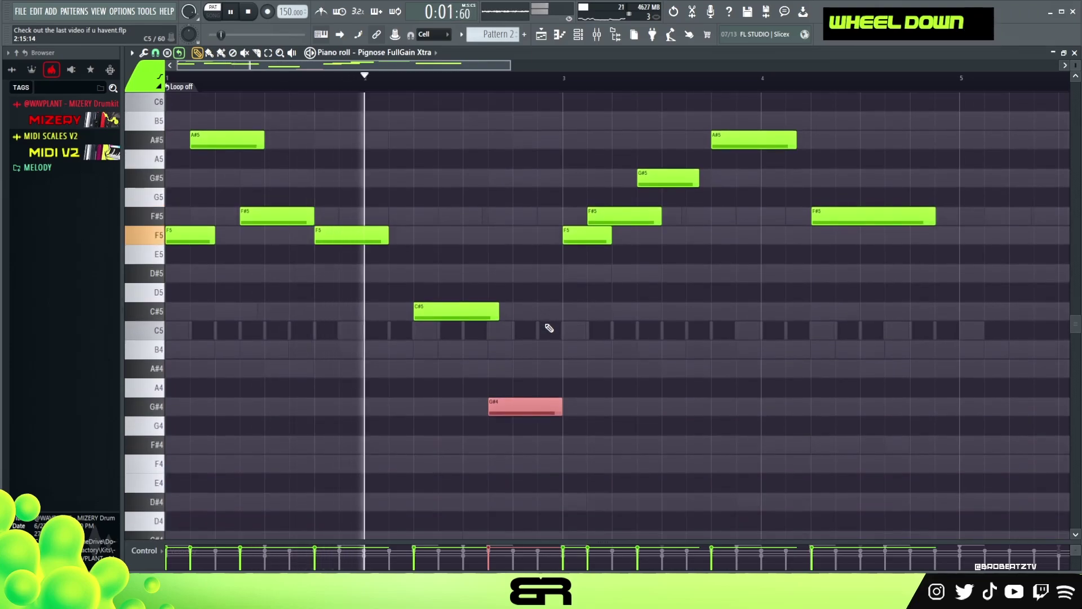
# Raise the last note of bar 2 to A#4, keeping it in scale, and play the melody
pyautogui.scroll(2, 544, 322)
pyautogui.press('space')
pyautogui.hotkey('shift', 'Up')
pyautogui.hotkey('shift', 'Up')
pyautogui.press('space')
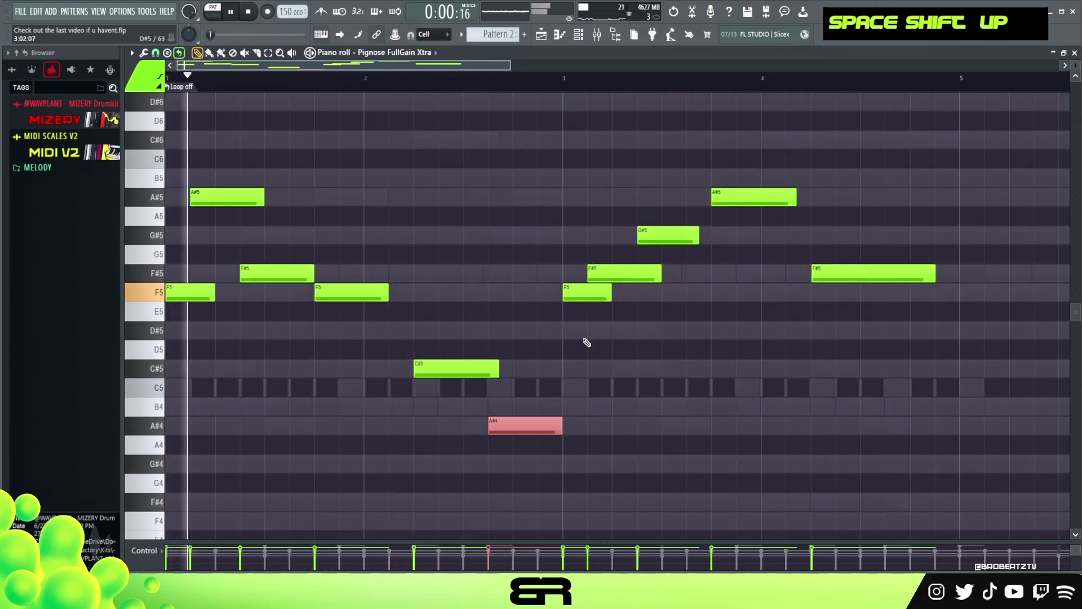
pyautogui.rightClick(659, 402)
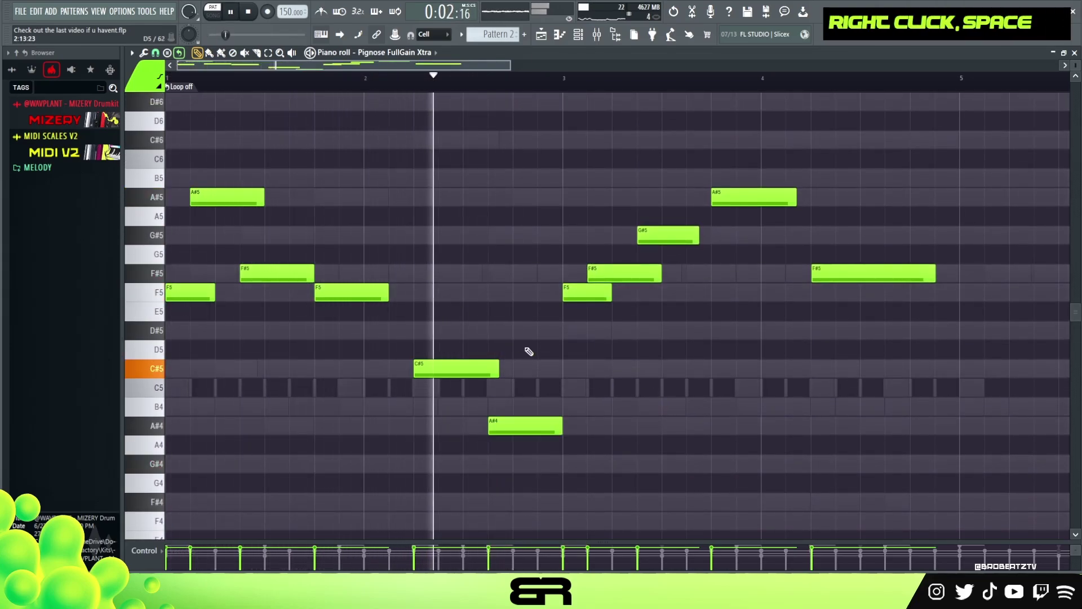
# Lower the first note of bar 3 to D#5 and its third note to F5 while playing the melody
pyautogui.press('space')
pyautogui.press('space')
pyautogui.press('space')
pyautogui.press('space')
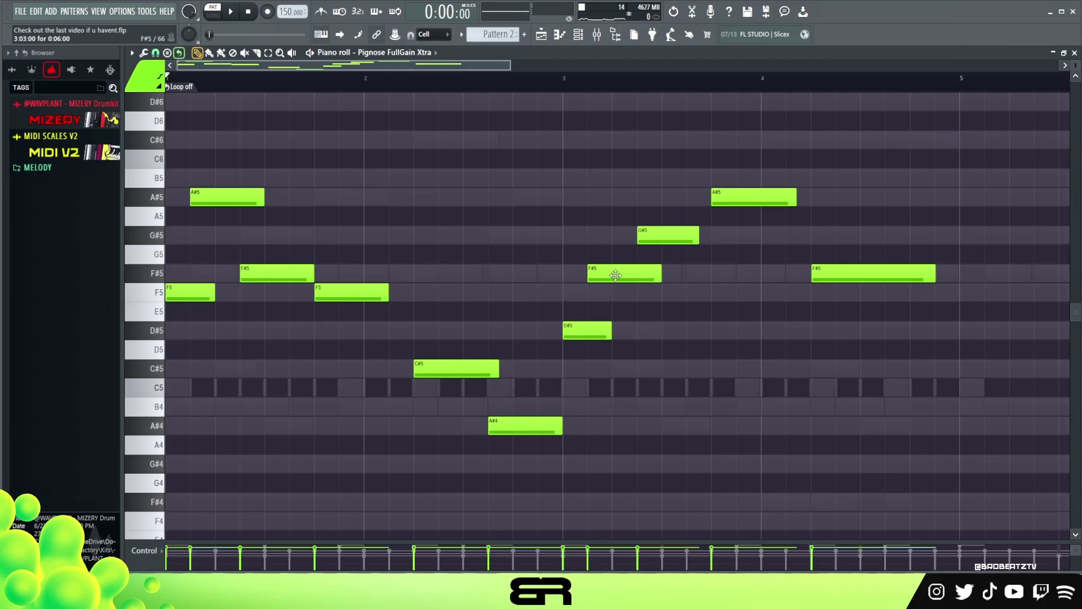
pyautogui.press('space')
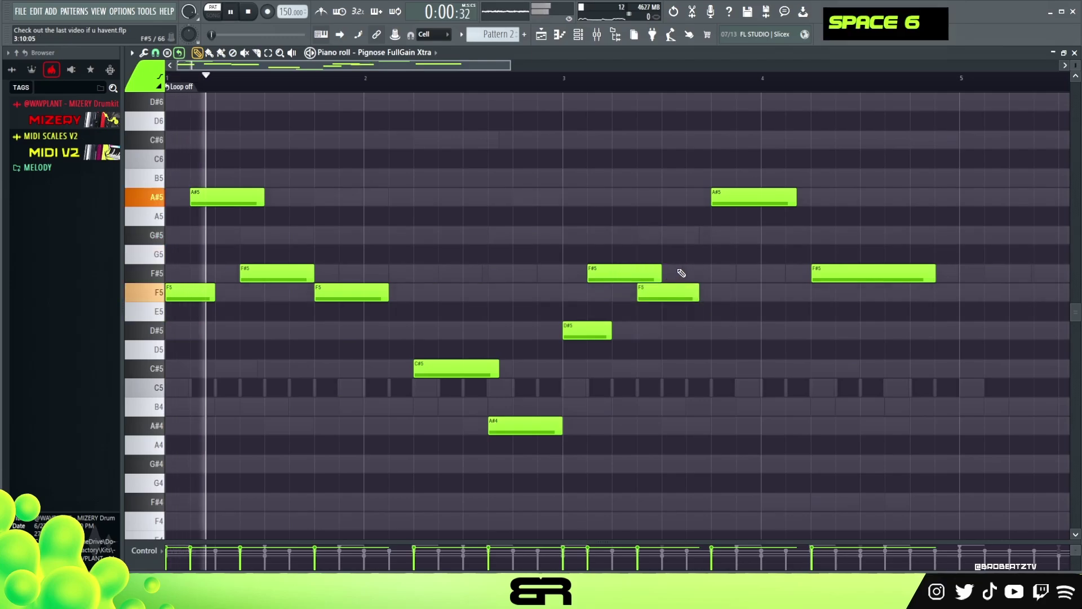
# Replace the A#5 late in bar 3 with a C#5, and bar 4's long F#5 with an A#4 and a C#5
pyautogui.moveTo(447, 369); pyautogui.dragTo(746, 369)
pyautogui.rightClick(755, 197)
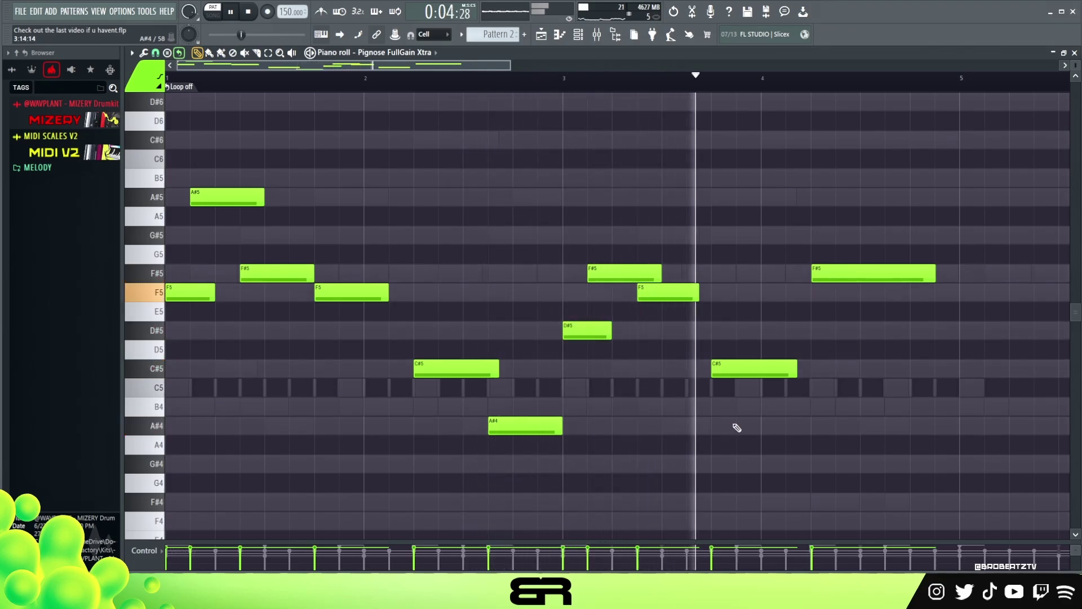
pyautogui.press('space')
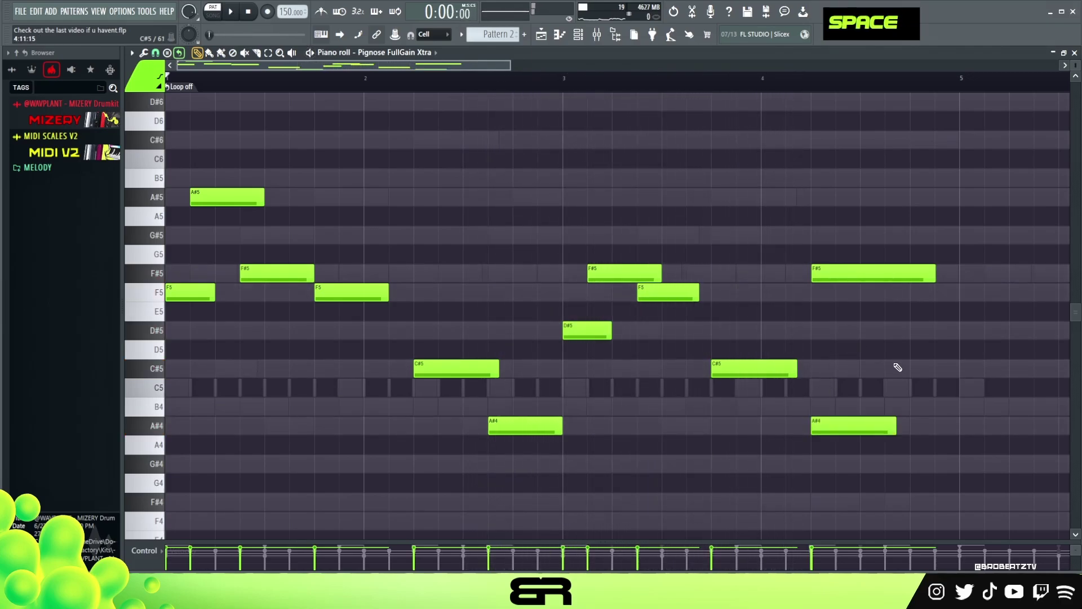
pyautogui.moveTo(965, 369); pyautogui.dragTo(954, 369)
pyautogui.rightClick(845, 273)
pyautogui.press('space')
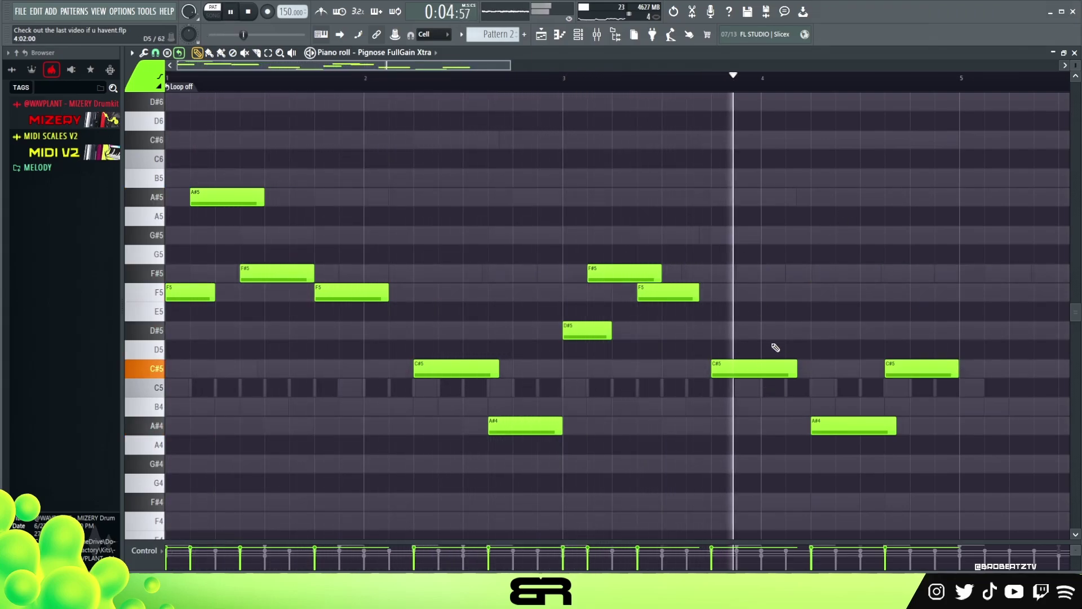
pyautogui.press('space')
# Duplicate the whole four-bar Pignose FullGain Xtra melody into bars 5 to 8
pyautogui.hotkey('ctrl', 'a')
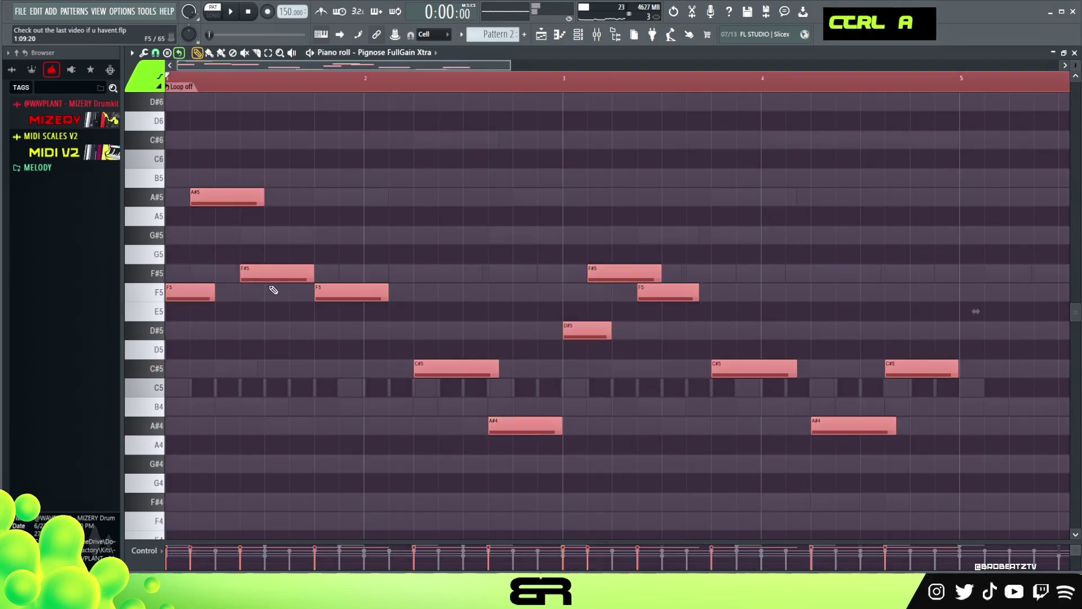
pyautogui.moveTo(193, 291); pyautogui.dragTo(981, 317)
pyautogui.rightClick(824, 251)
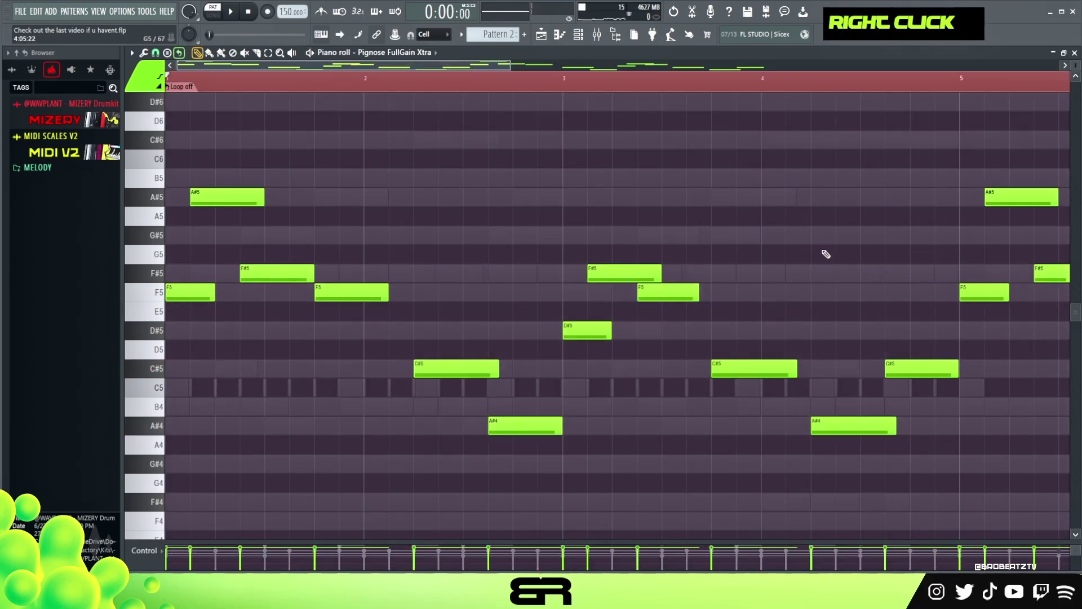
# Raise the duplicated melody in bars 5 to 8 by one octave
pyautogui.keyDown('ctrl'); pyautogui.rightClick(748, 245); pyautogui.keyUp('ctrl')
pyautogui.moveTo(592, 212); pyautogui.dragTo(975, 411)
pyautogui.hotkey('ctrl', 'Up')
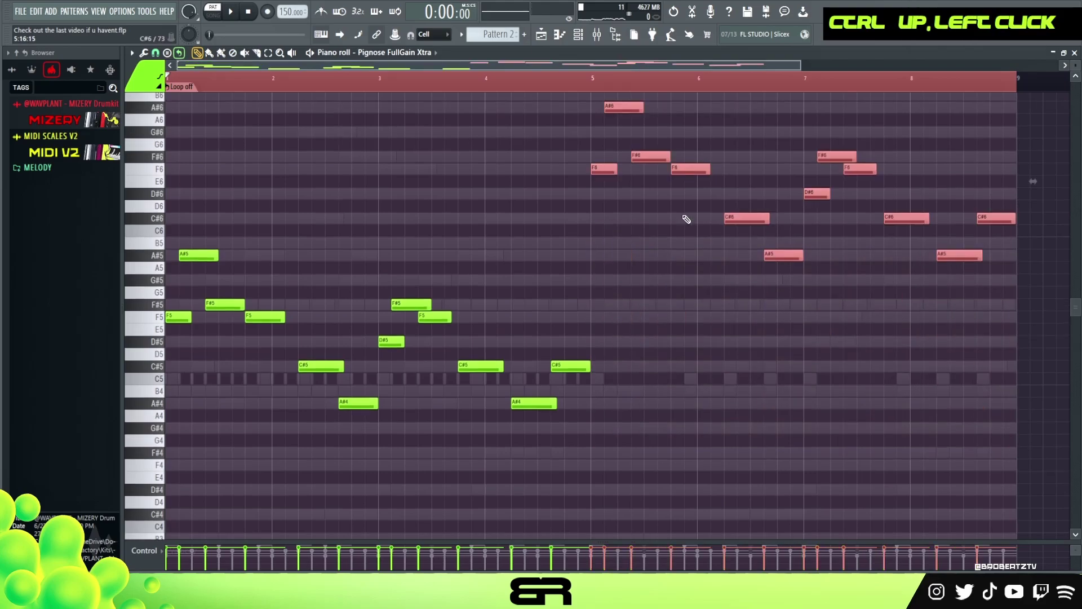
pyautogui.click(692, 222)
# Unmute the 808 and drum channels and play the melody with the full beat
pyautogui.click(578, 35)
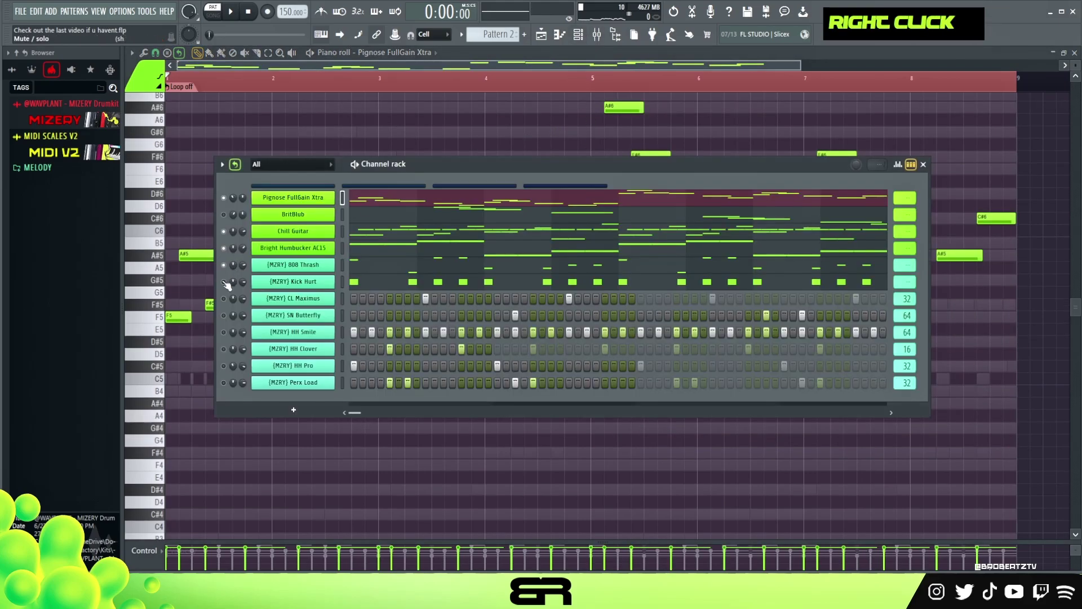
pyautogui.press('space')
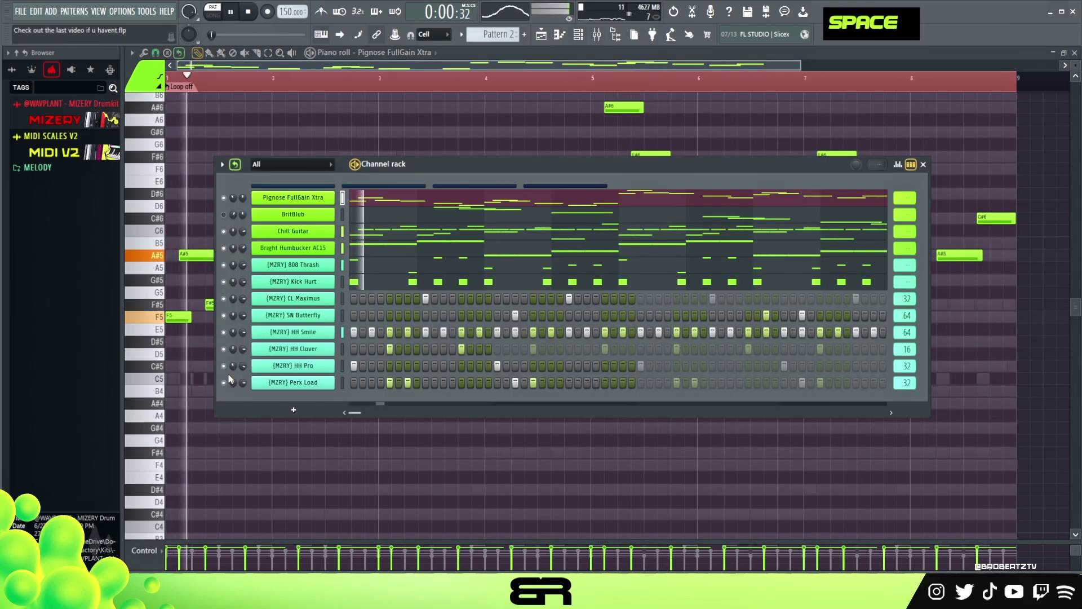
pyautogui.moveTo(466, 165); pyautogui.dragTo(470, 231)
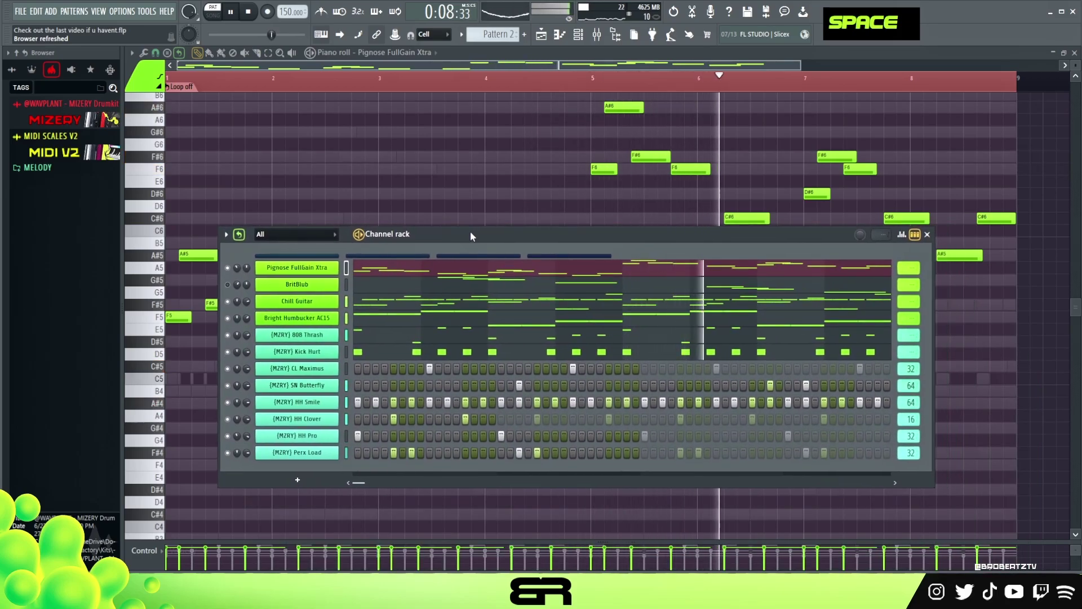
pyautogui.press('space')
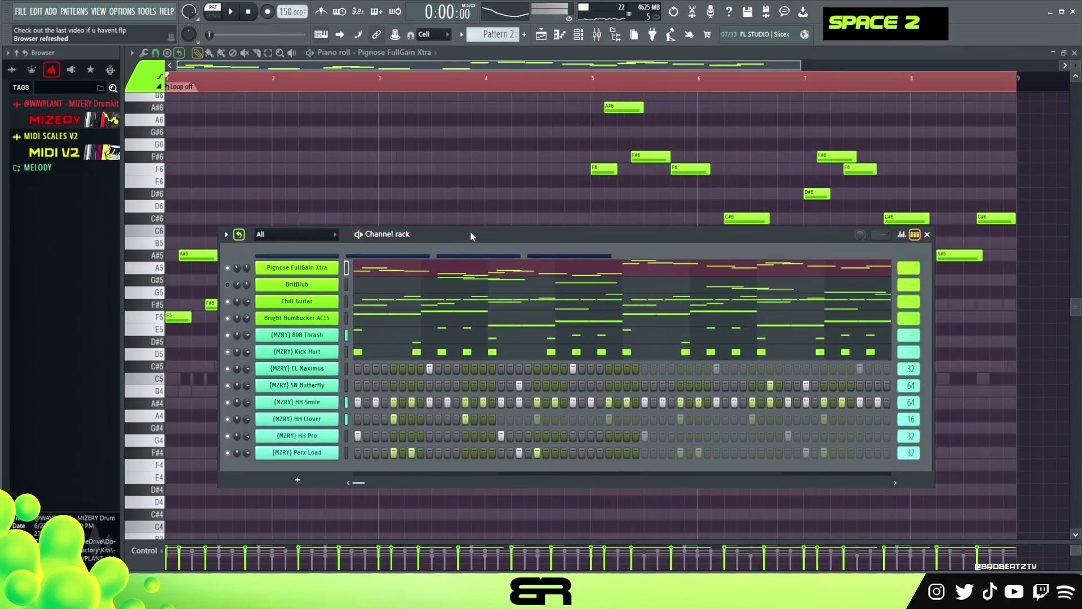
# Lower the Pignose FullGain Xtra notes in bars 5 to 8 by one octave
pyautogui.rightClick(822, 251)
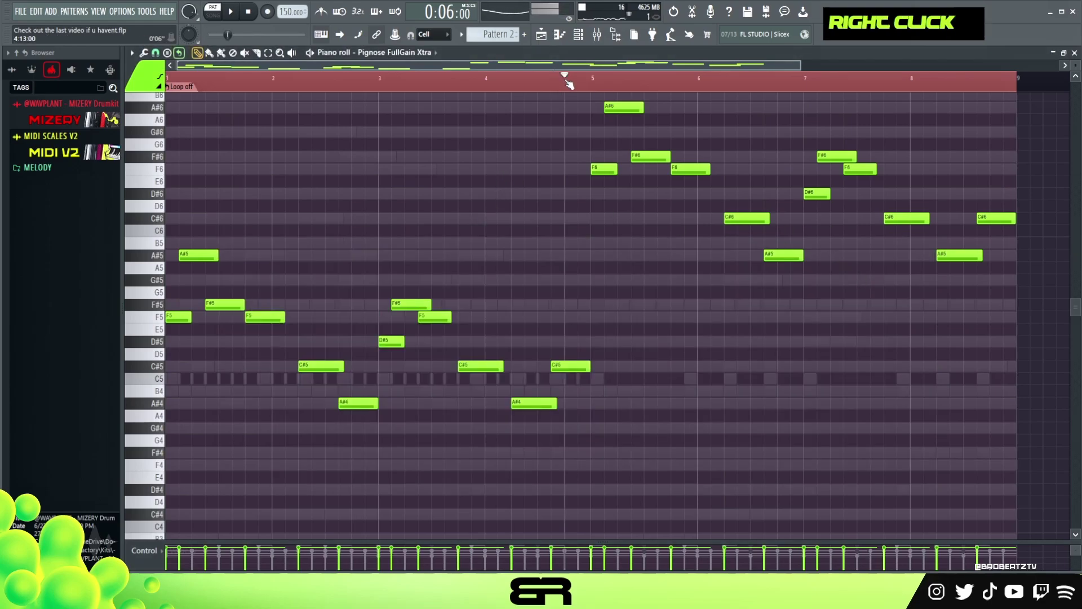
pyautogui.click(567, 83)
pyautogui.scroll(2, 846, 299)
pyautogui.moveTo(1019, 176); pyautogui.dragTo(592, 371)
pyautogui.hotkey('ctrl', 'Down')
pyautogui.rightClick(565, 268)
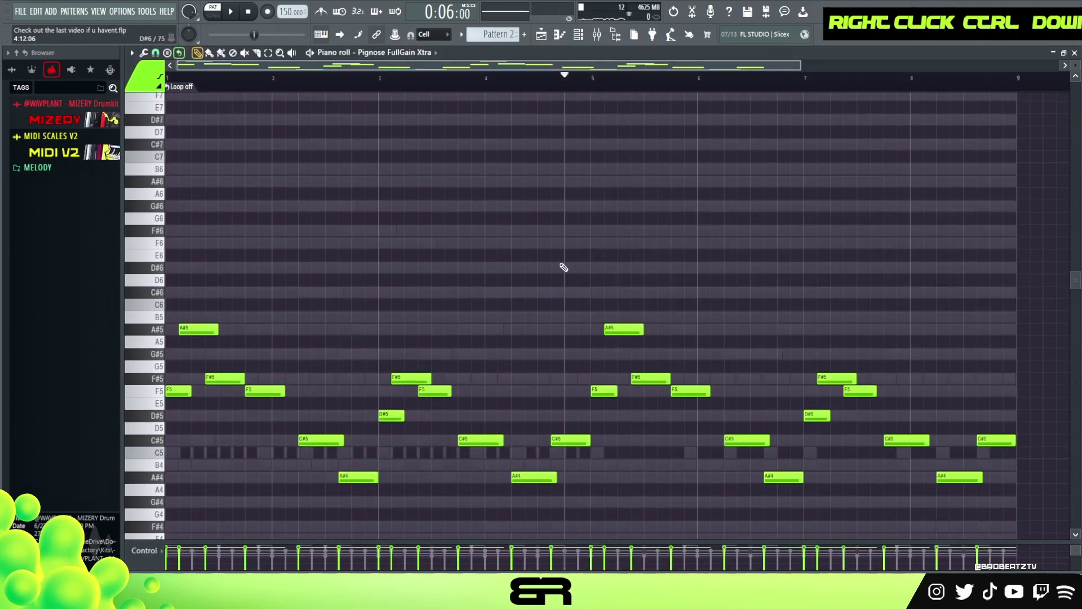
pyautogui.scroll(-2, 482, 246)
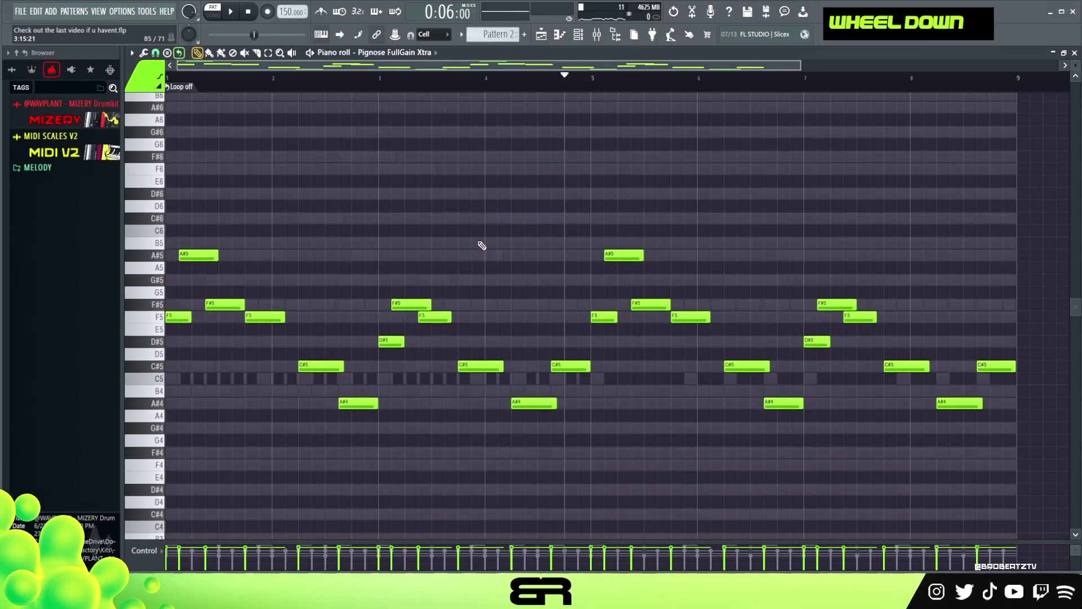
# Mute the 808 and all drum channels so only the guitar channels play
pyautogui.press('F6')
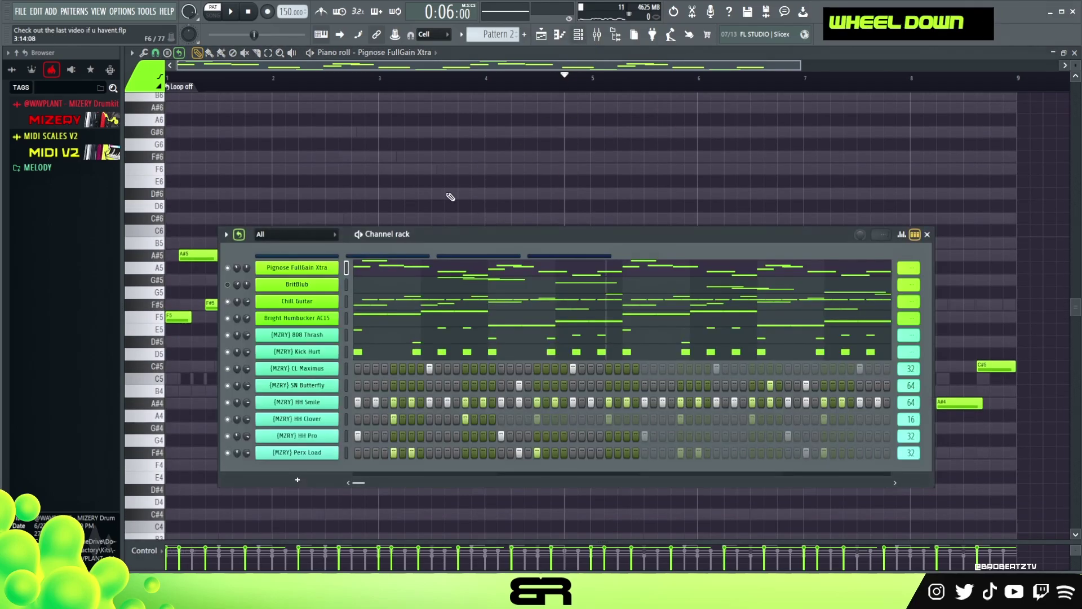
pyautogui.click(227, 352)
pyautogui.click(227, 369)
pyautogui.click(227, 385)
pyautogui.doubleClick(229, 418)
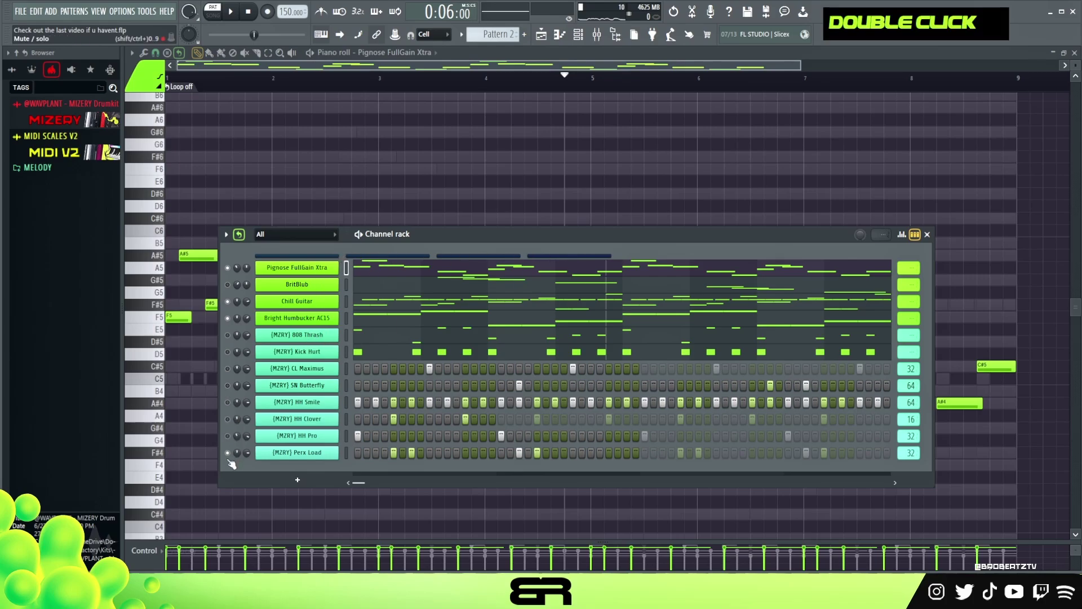
# Raise BritBlub's first note in bar 2 to A#6 while playing it against the melody
pyautogui.click(383, 287)
pyautogui.press('space')
pyautogui.scroll(3, 351, 270)
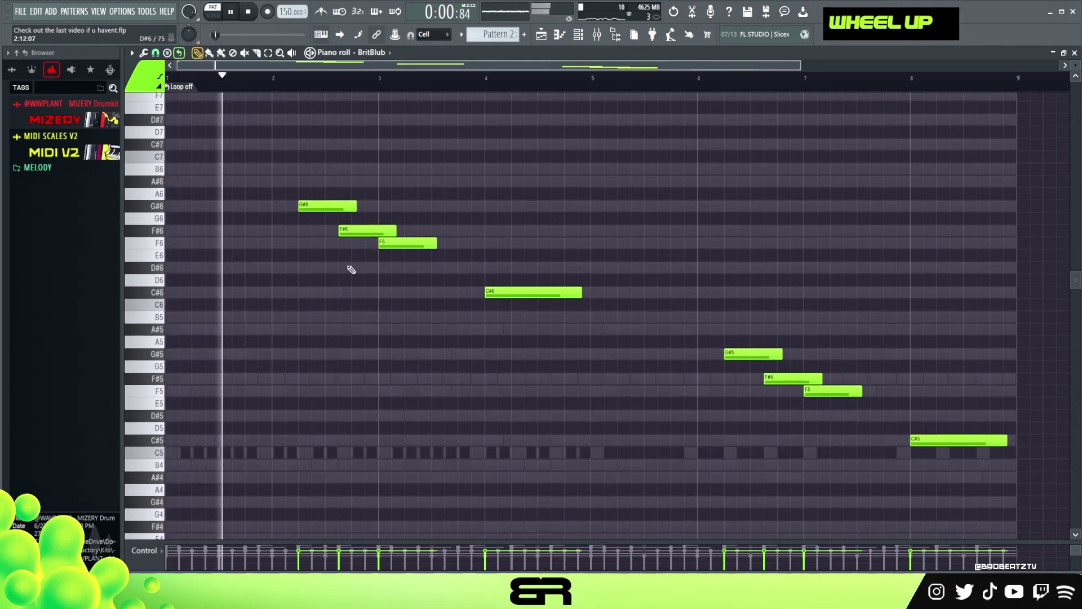
pyautogui.press('space')
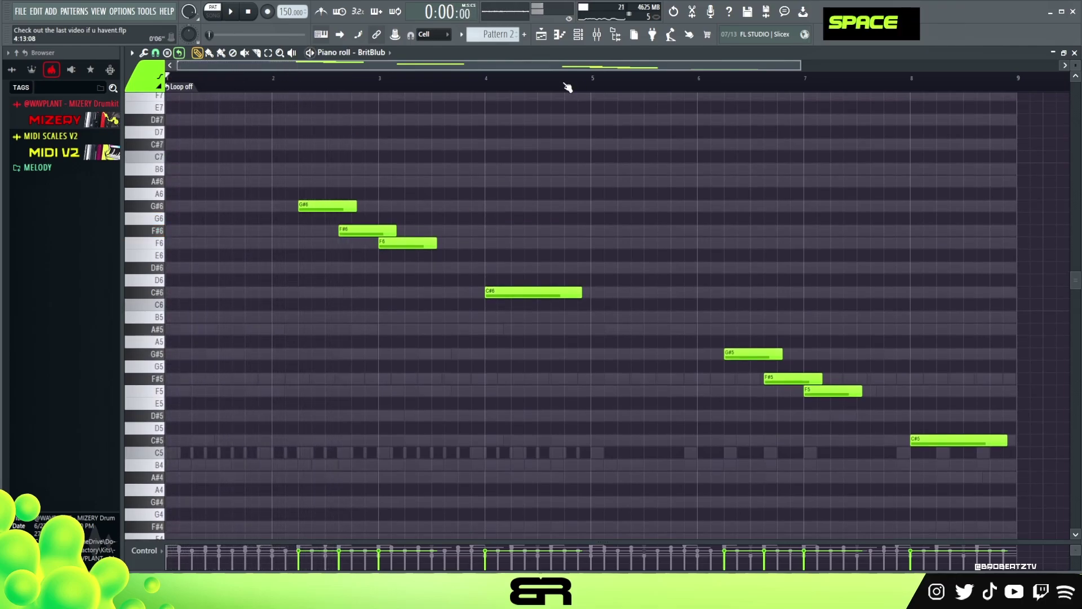
pyautogui.press('space')
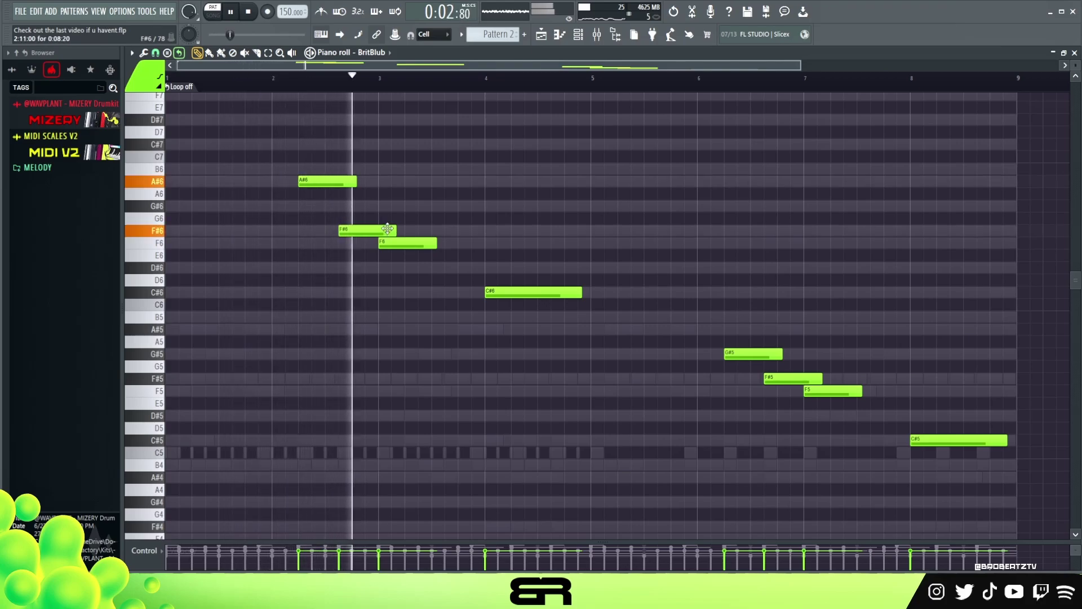
pyautogui.press('space')
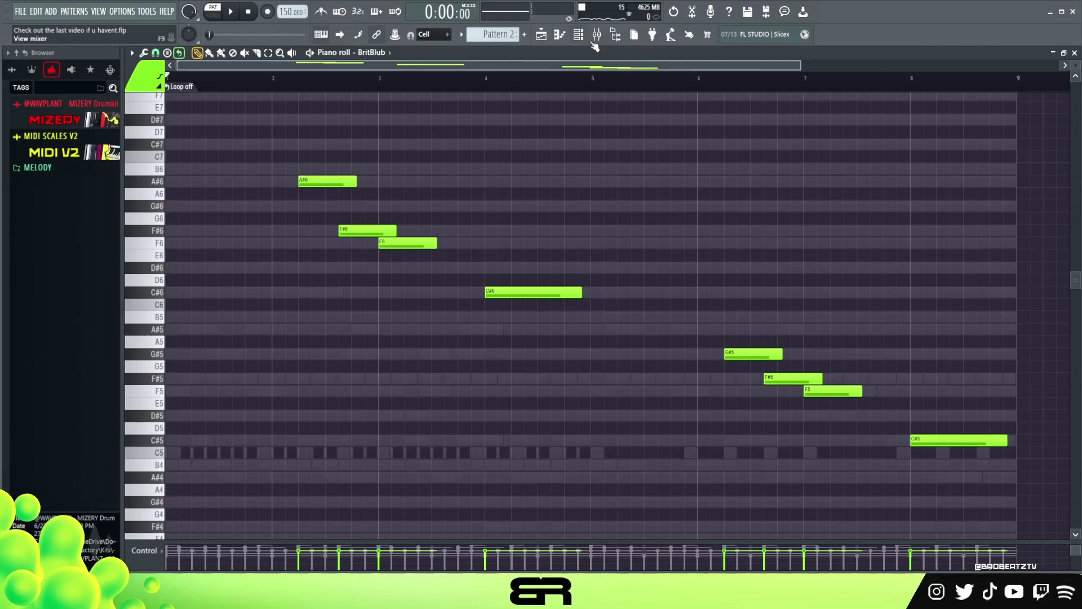
# Examine the Pignose FullGain Xtra melody for comparison, then return to the BritBlub notes and play them
pyautogui.press('F6')
pyautogui.click(377, 269)
pyautogui.scroll(-3, 208, 254)
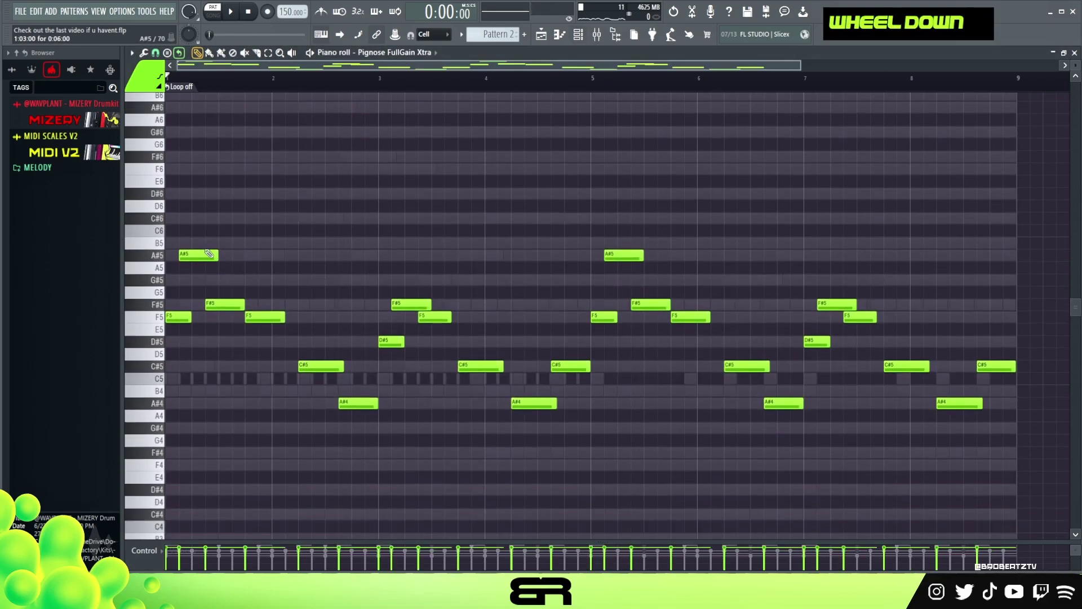
pyautogui.rightClick(332, 262)
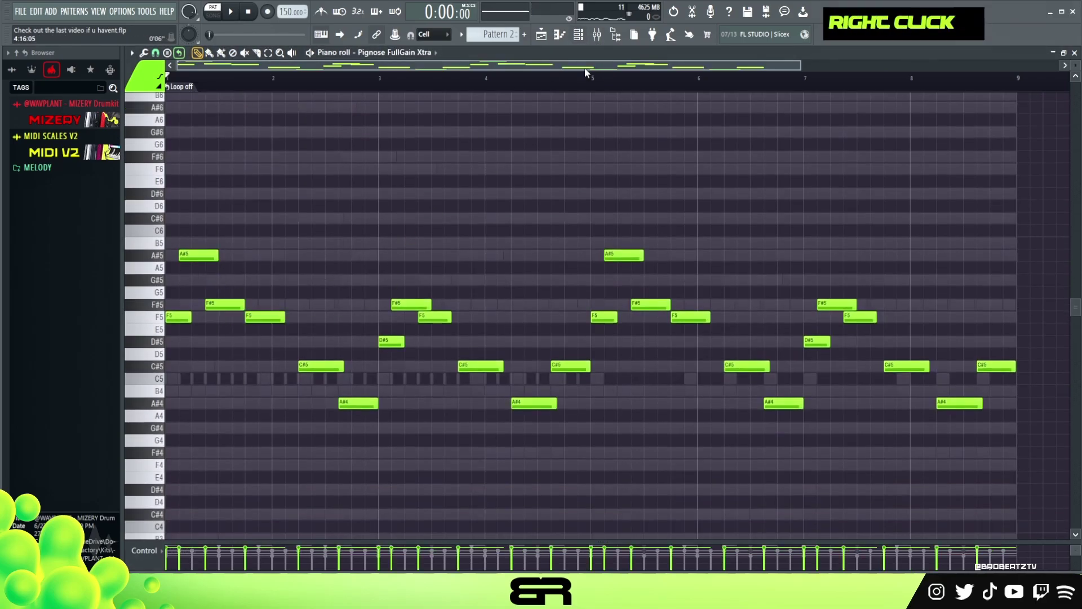
pyautogui.click(579, 36)
pyautogui.click(363, 288)
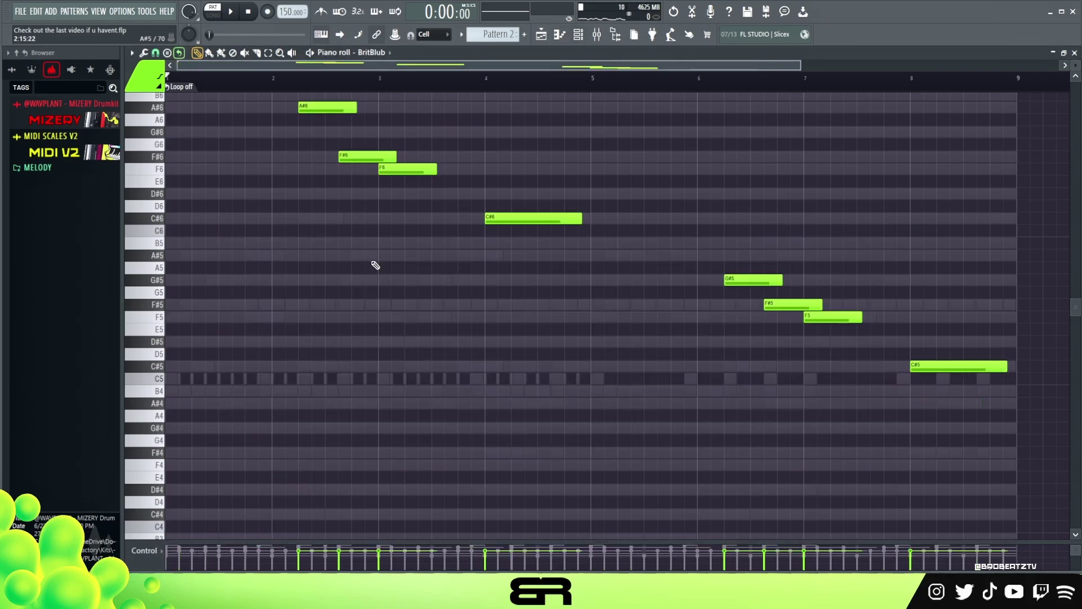
pyautogui.rightClick(500, 225)
pyautogui.press('space')
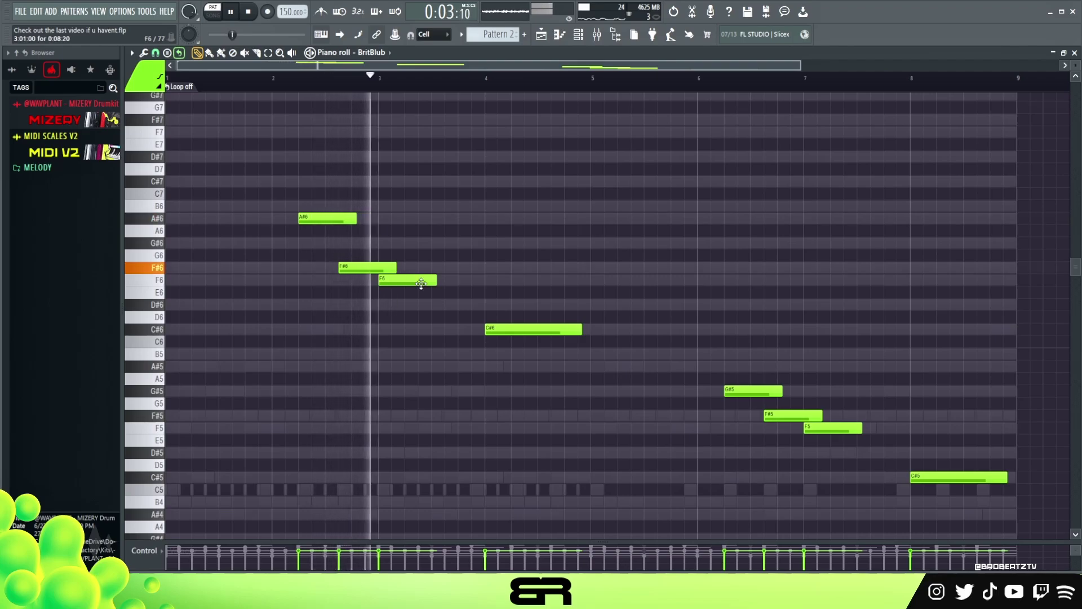
# Delete BritBlub's four notes in bars 6 to 8 and duplicate its first four notes in their place
pyautogui.press('ctrl')
pyautogui.rightClick(745, 391)
pyautogui.rightClick(792, 416)
pyautogui.rightClick(829, 428)
pyautogui.rightClick(928, 477)
pyautogui.moveTo(641, 383)
pyautogui.mouseDown()
pyautogui.moveTo(418, 286)
pyautogui.moveTo(282, 200)
pyautogui.moveTo(726, 233)
pyautogui.moveTo(641, 229)
pyautogui.moveTo(748, 221)
pyautogui.mouseUp()
pyautogui.press('space')
# Lower BritBlub's A#6 note in bar 6 to A#5 and replace the F#6 after it with D#6
pyautogui.keyDown('ctrl'); pyautogui.click(740, 224); pyautogui.keyUp('ctrl')
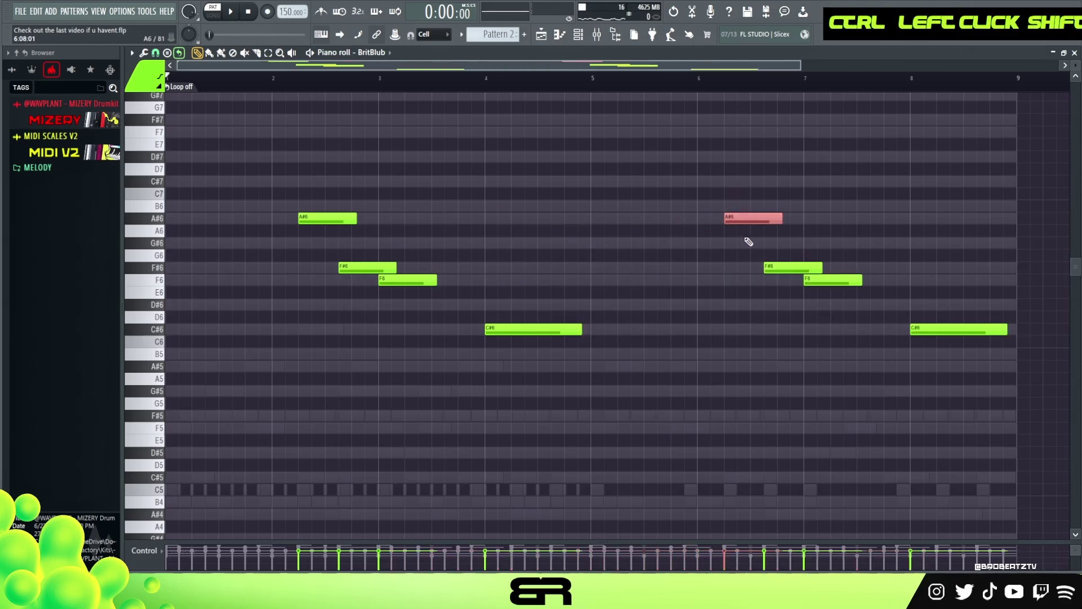
pyautogui.hotkey('ctrl', 'Down')
pyautogui.rightClick(749, 223)
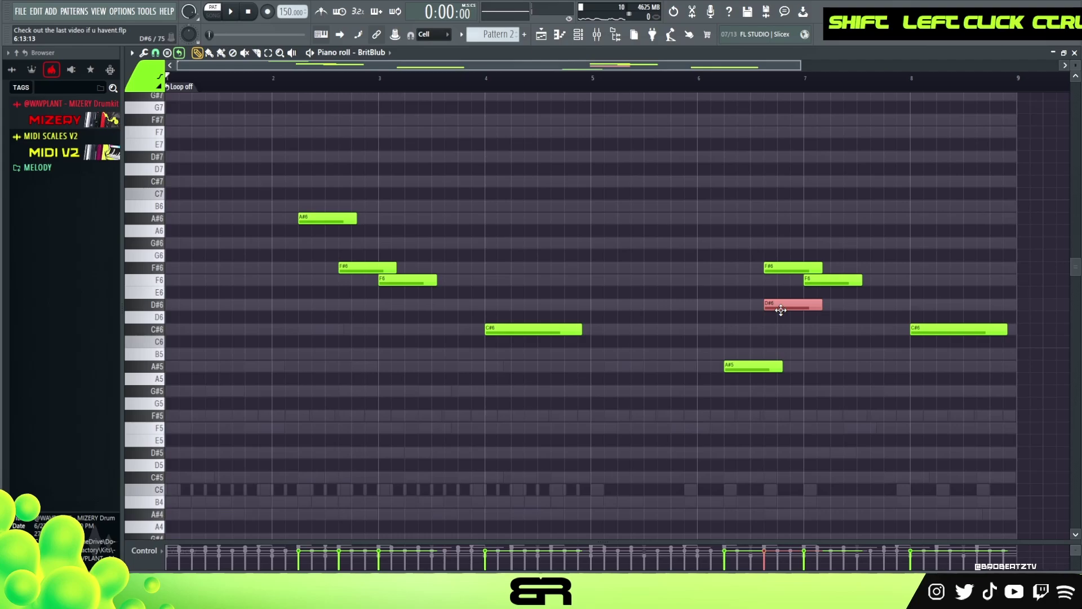
pyautogui.rightClick(784, 274)
# Play the BritBlub line and lengthen its F6 note in bar 7
pyautogui.press('space')
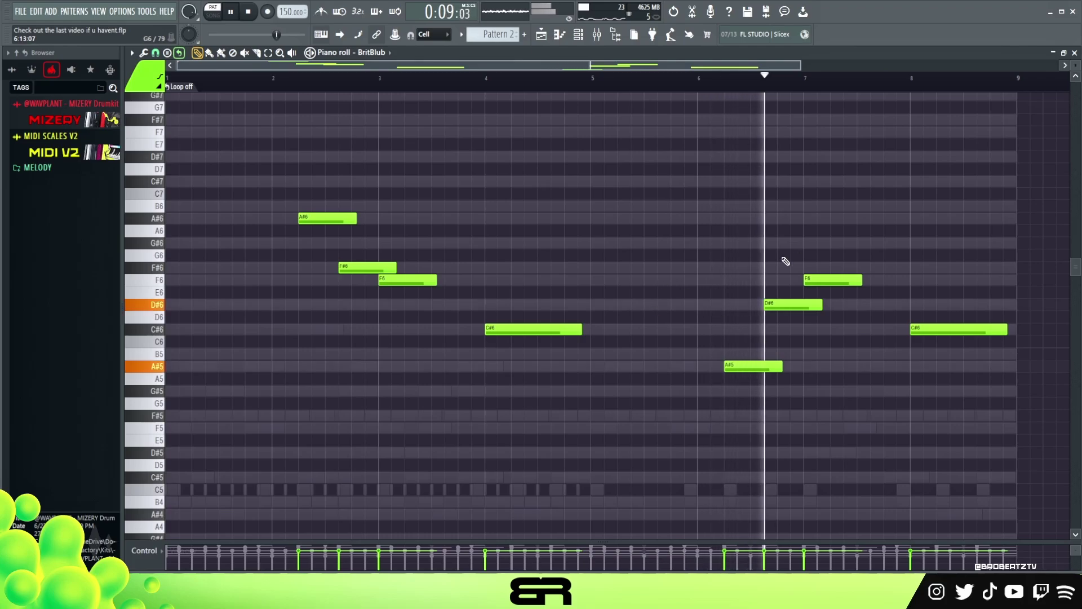
pyautogui.moveTo(862, 280); pyautogui.dragTo(881, 280)
pyautogui.rightClick(901, 375)
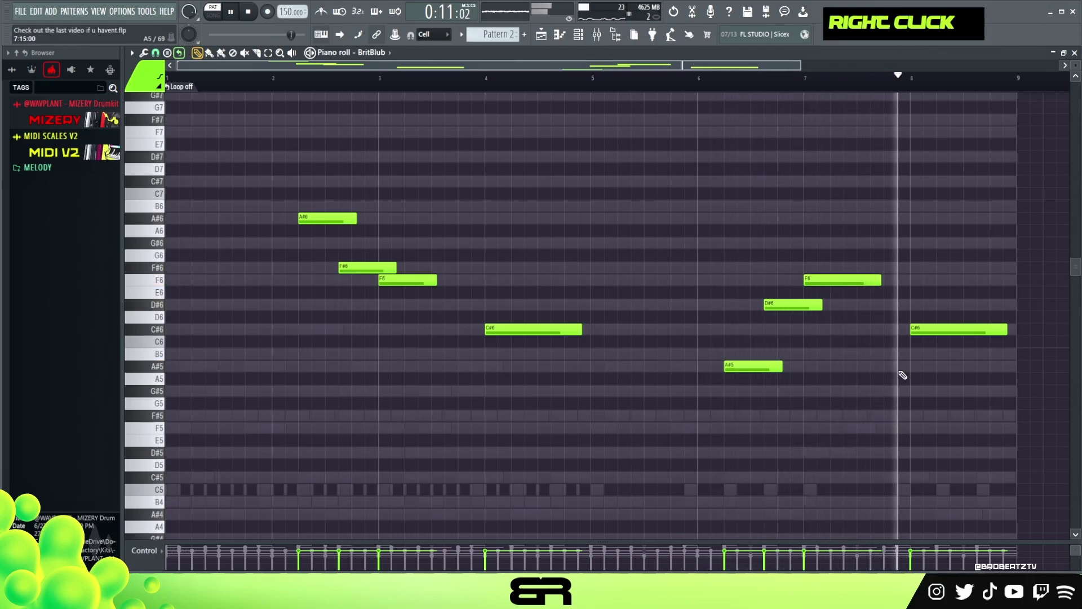
pyautogui.press('space')
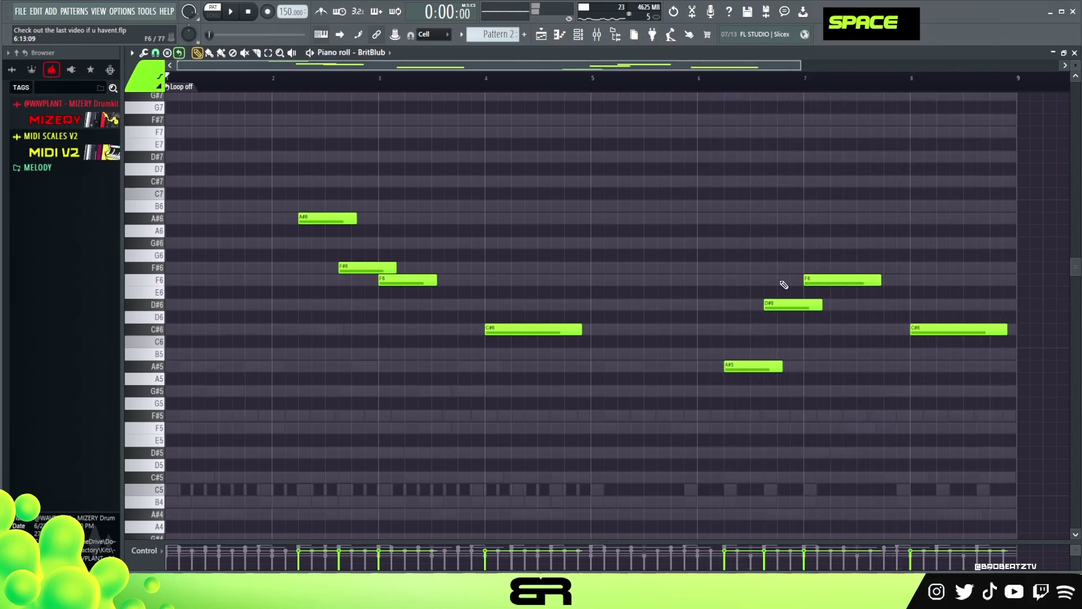
# Unmute the 808 and drum channels and play the full Pattern 2 beat
pyautogui.click(579, 37)
pyautogui.doubleClick(235, 376)
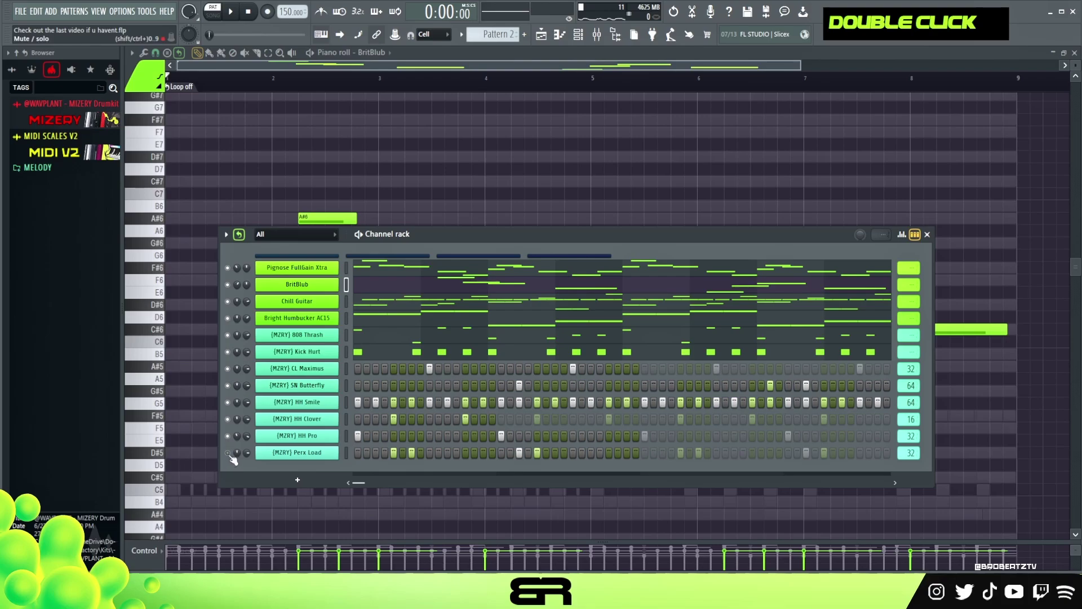
pyautogui.moveTo(487, 236); pyautogui.dragTo(491, 165)
pyautogui.press('space')
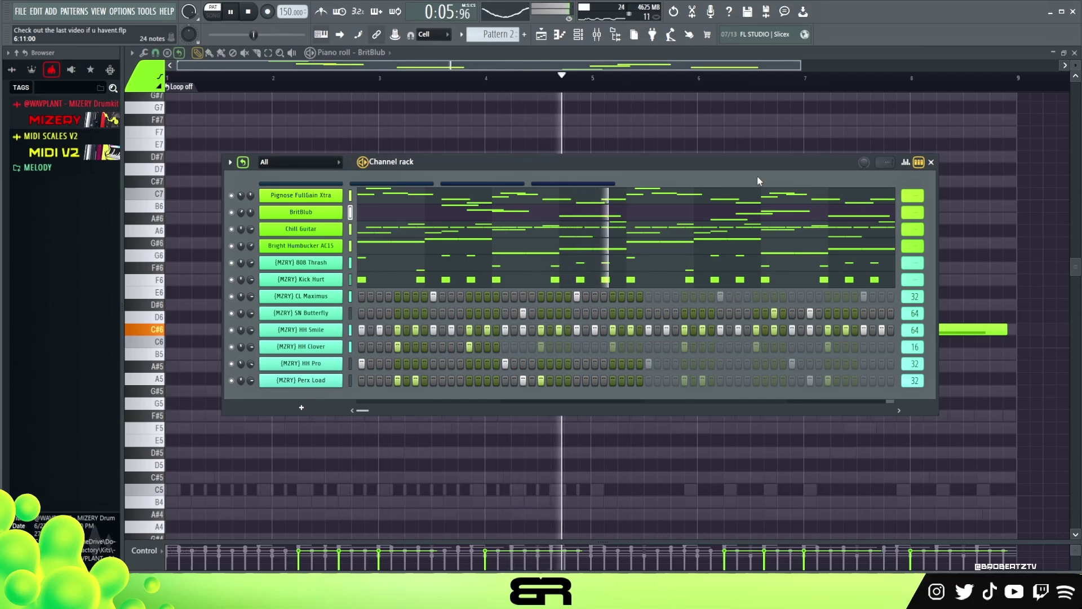
pyautogui.press('space')
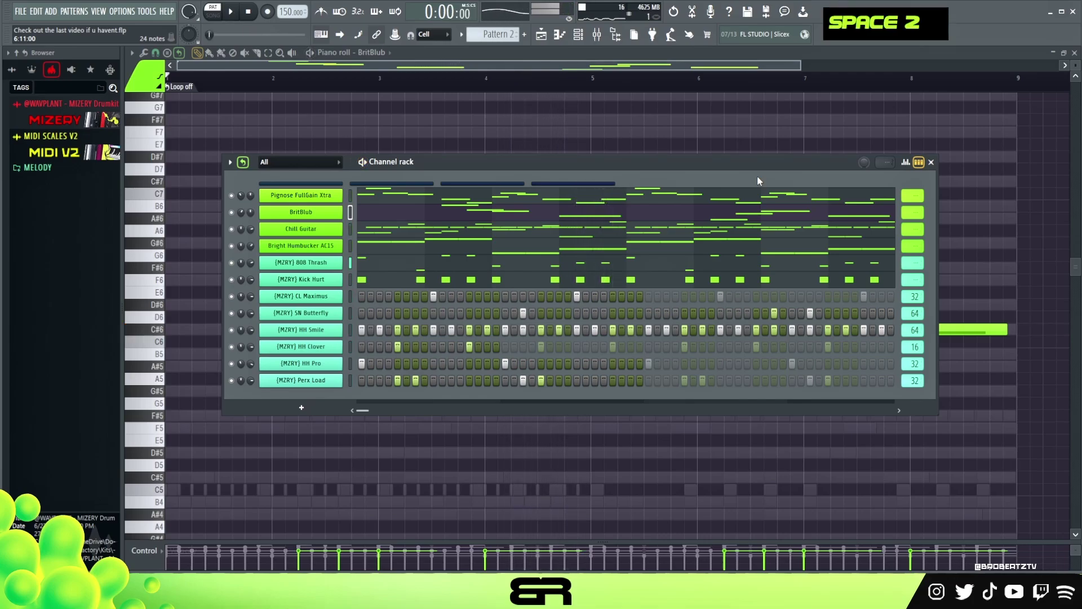